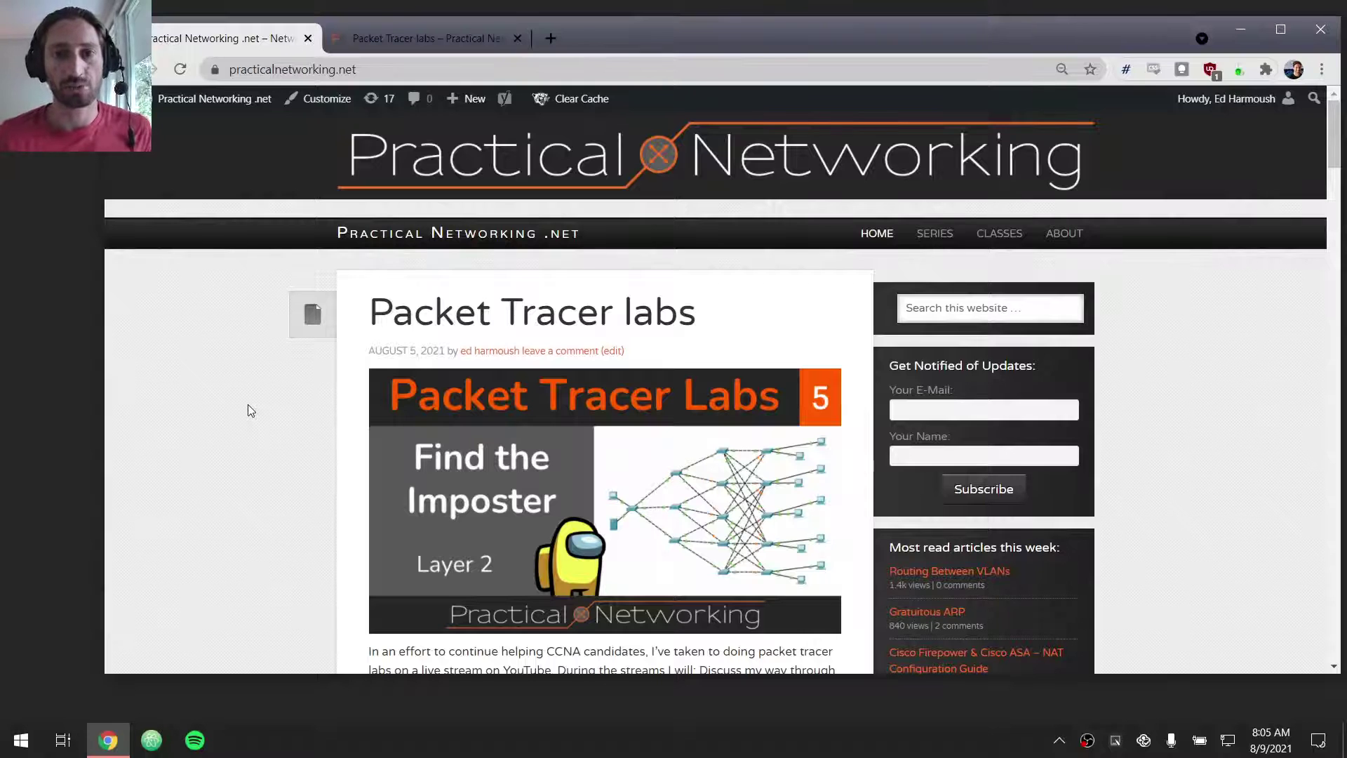
scroll(376, 302, down, 1)
scroll(376, 302, down, 1)
scroll(463, 227, up, 1)
scroll(548, 152, down, 1)
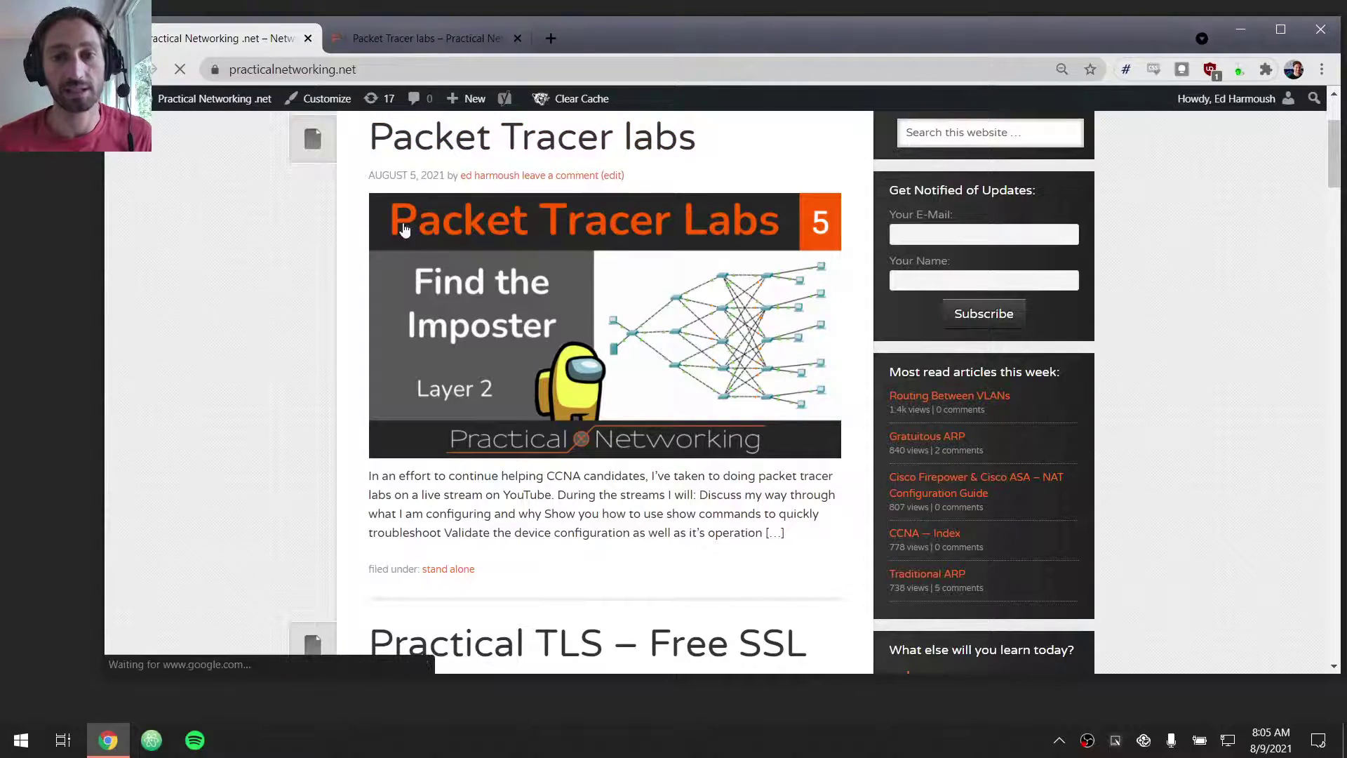
- Open the Packet Tracer labs post and highlight its 'Let's do Packet Tracer Labs together' heading
click(371, 291)
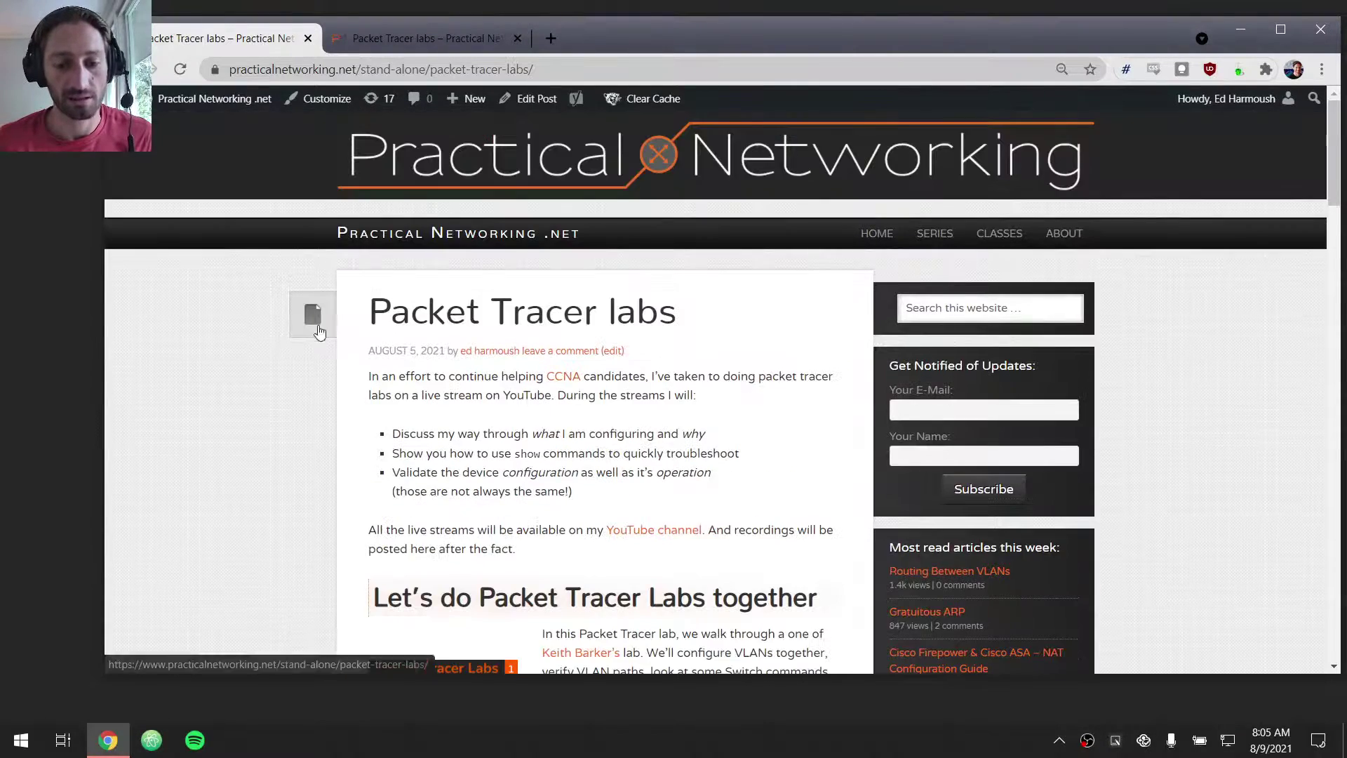
scroll(279, 353, down, 2)
key(ctrl+plus)
key(ctrl+plus)
scroll(280, 353, down, 1)
scroll(247, 282, down, 2)
scroll(246, 281, down, 2)
scroll(247, 282, up, 2)
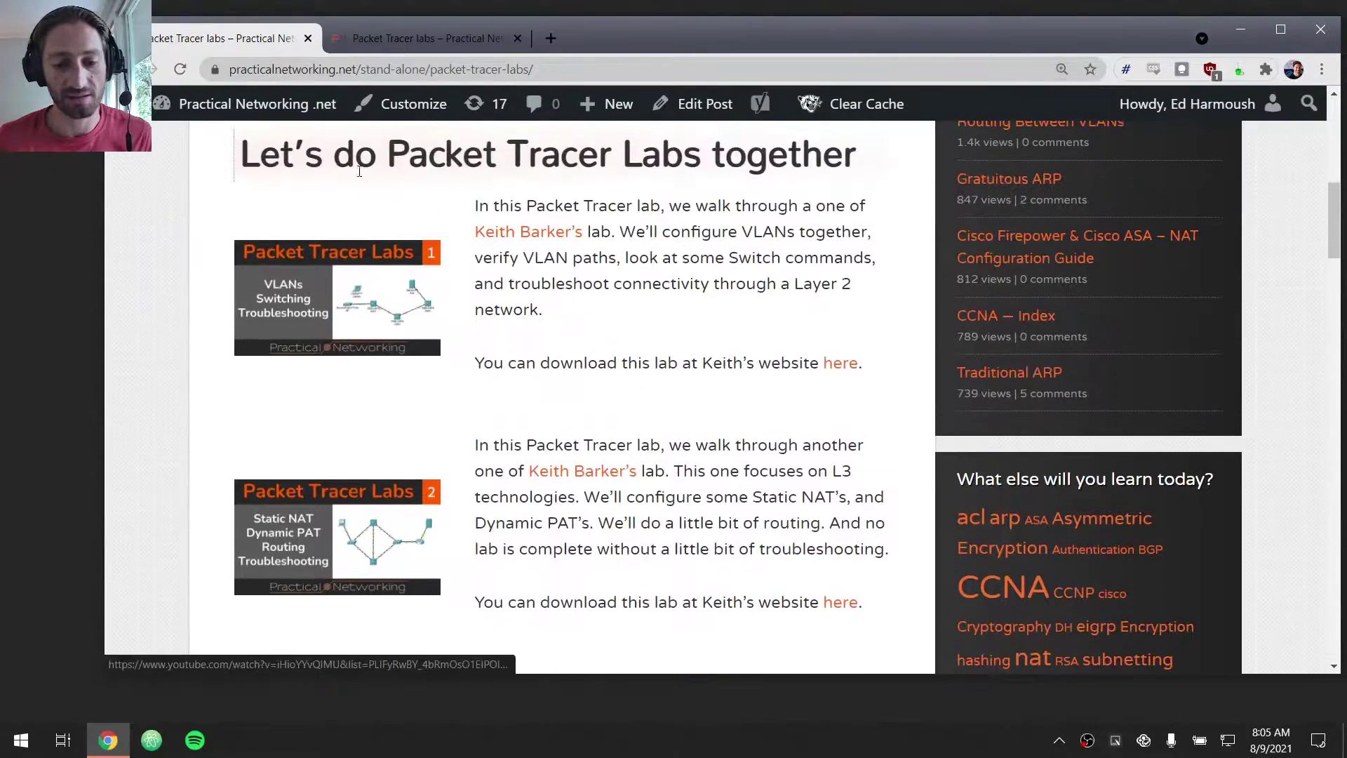
triple_click(356, 154)
ctrl+scroll(670, 358, down, 6)
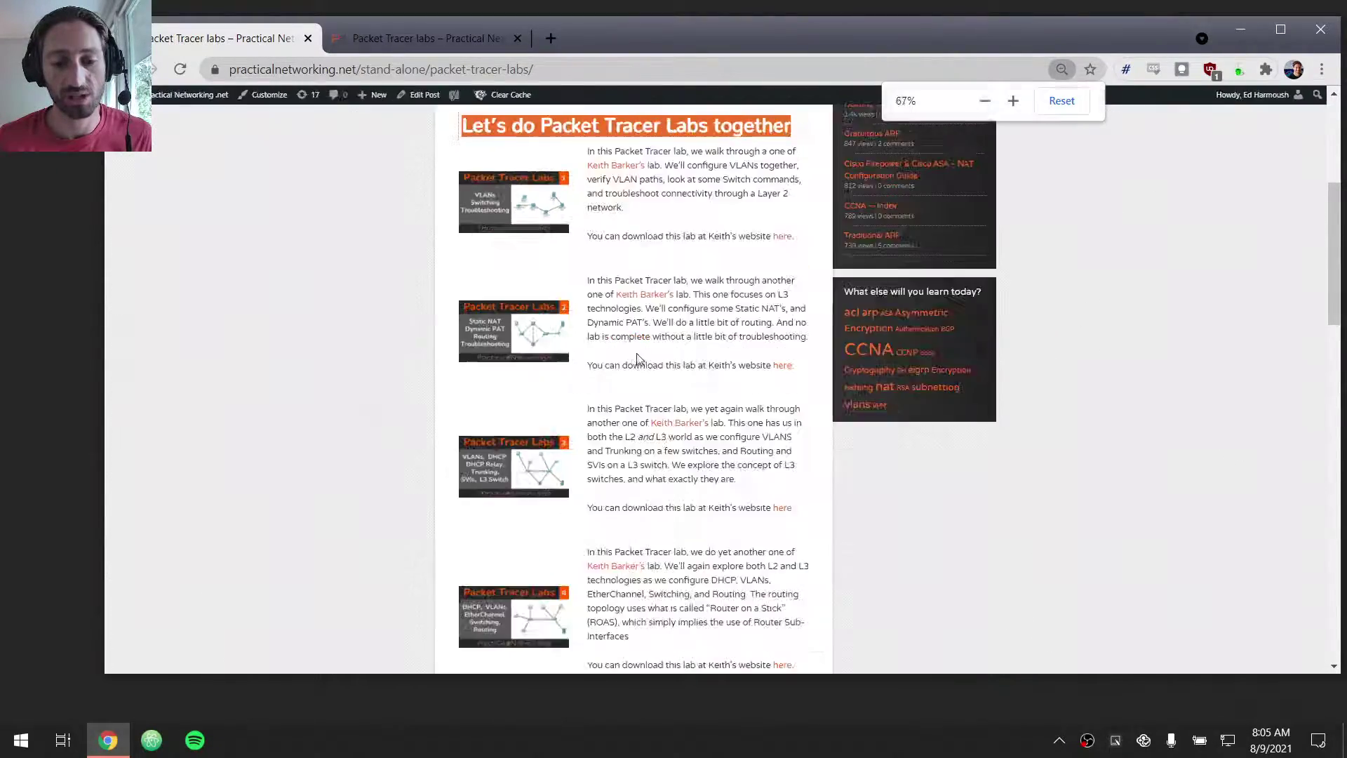
ctrl+scroll(631, 317, down, 3)
ctrl+scroll(658, 197, up, 1)
ctrl+scroll(638, 306, up, 2)
scroll(639, 312, down, 2)
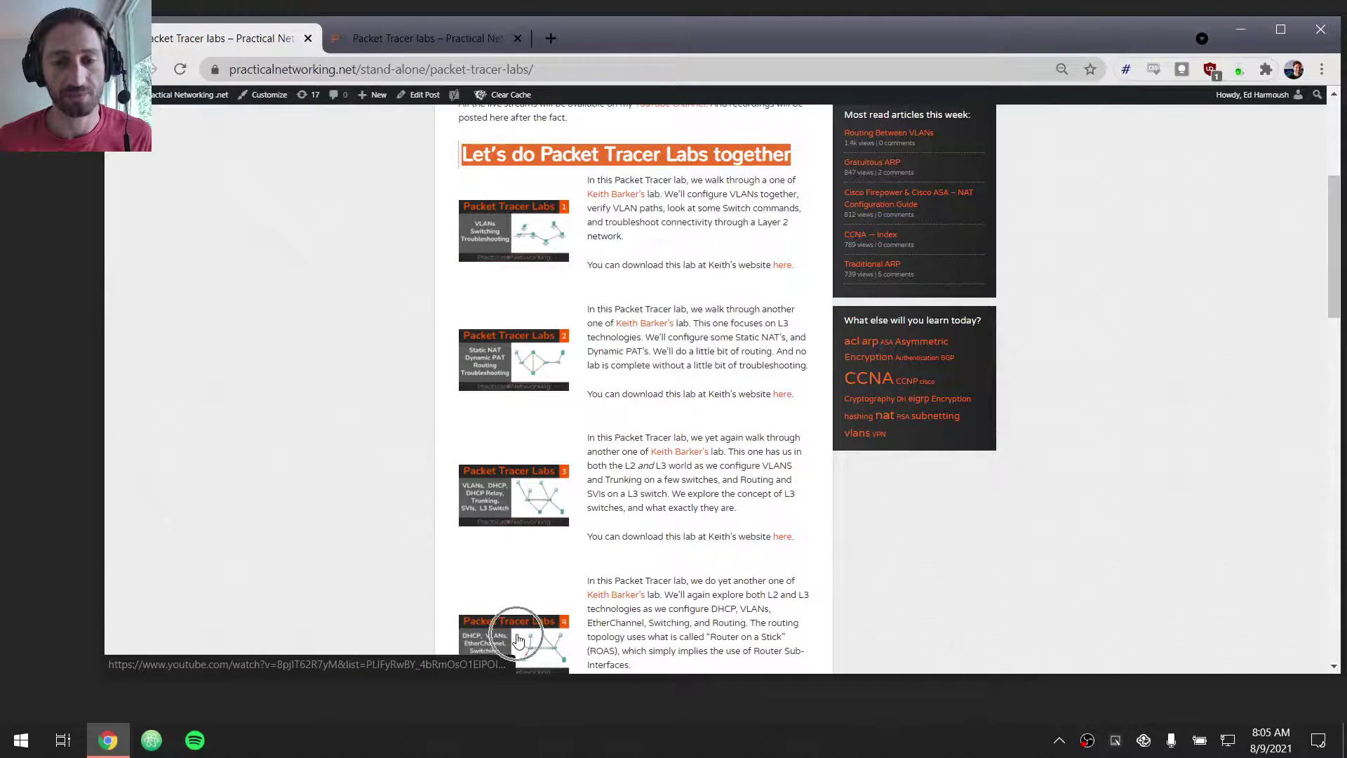
click(689, 222)
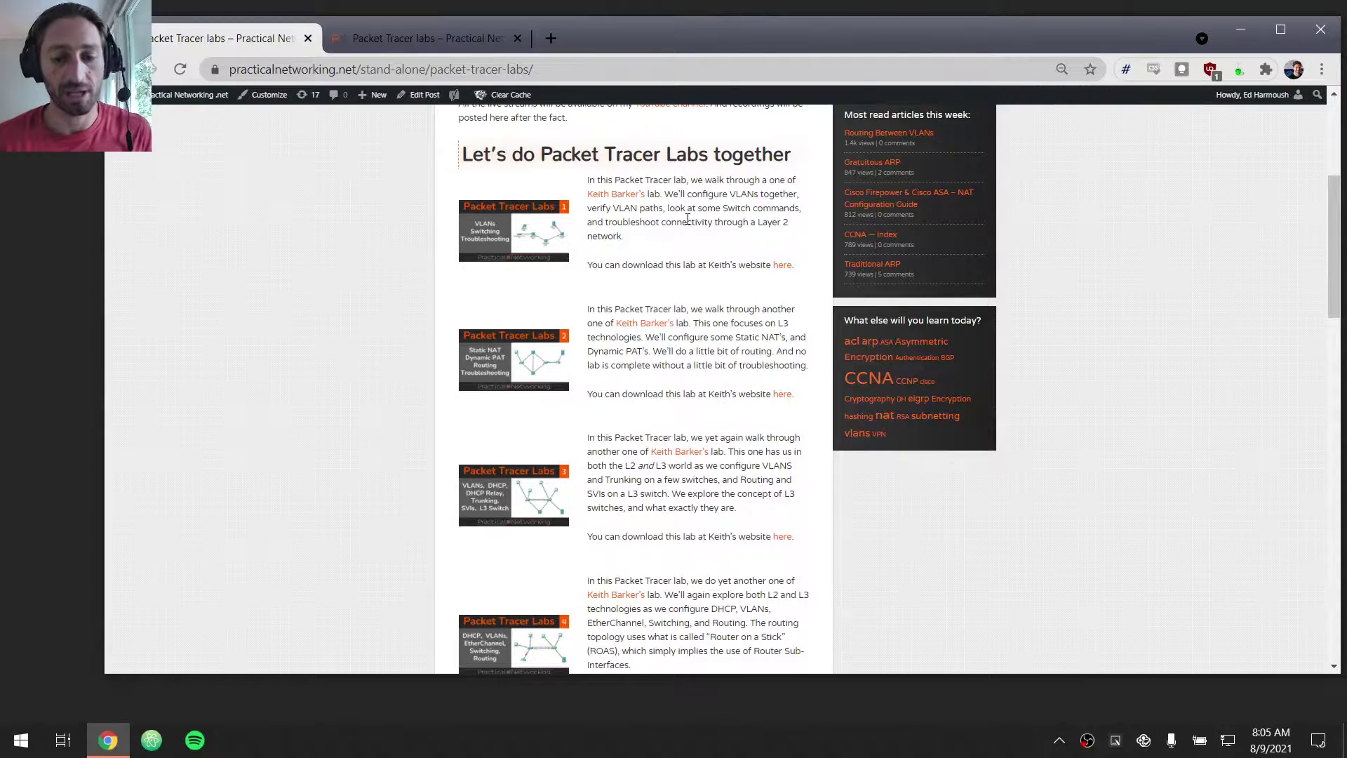
scroll(690, 218, down, 1)
scroll(689, 217, down, 3)
scroll(686, 231, down, 2)
scroll(686, 242, down, 2)
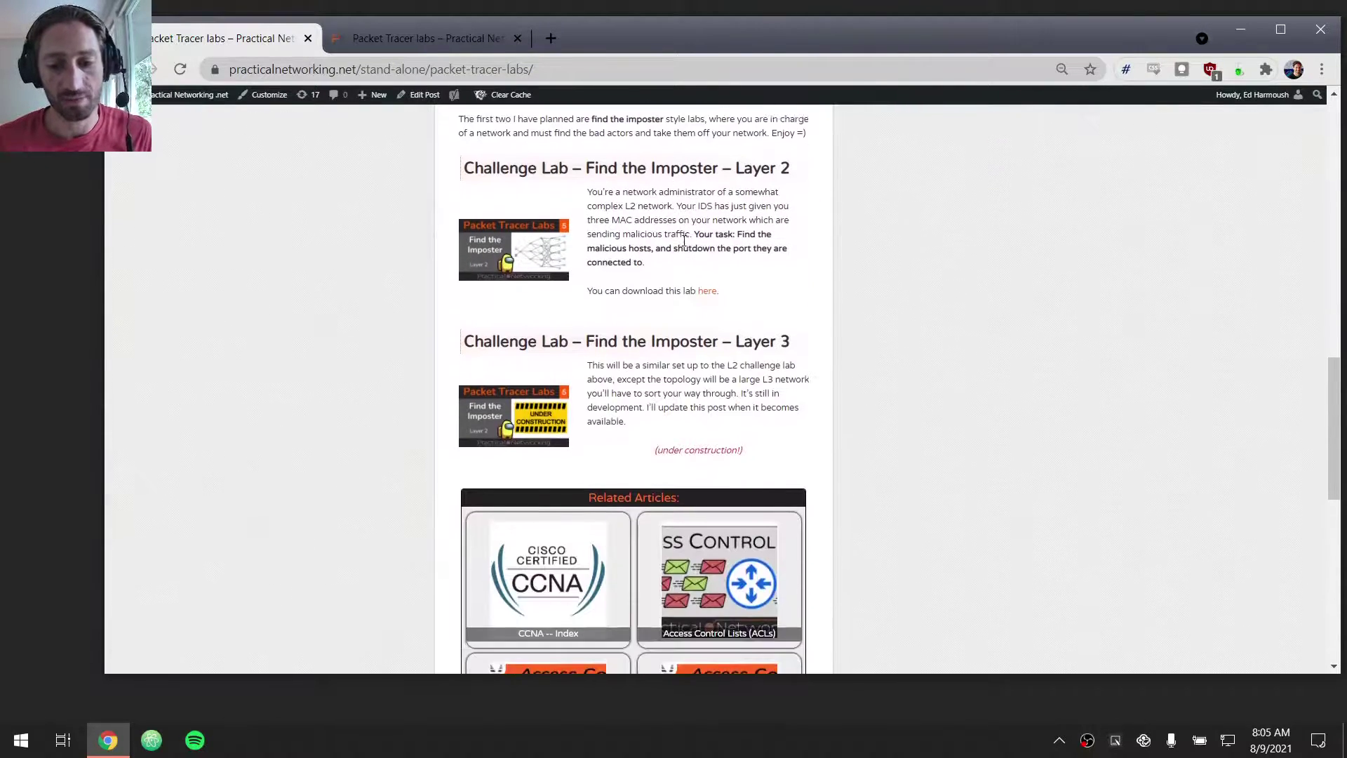
scroll(685, 241, up, 2)
scroll(685, 240, up, 1)
- Find the 'Find the Imposter – Layer 2' challenge and download it from its 'here' link
triple_click(665, 318)
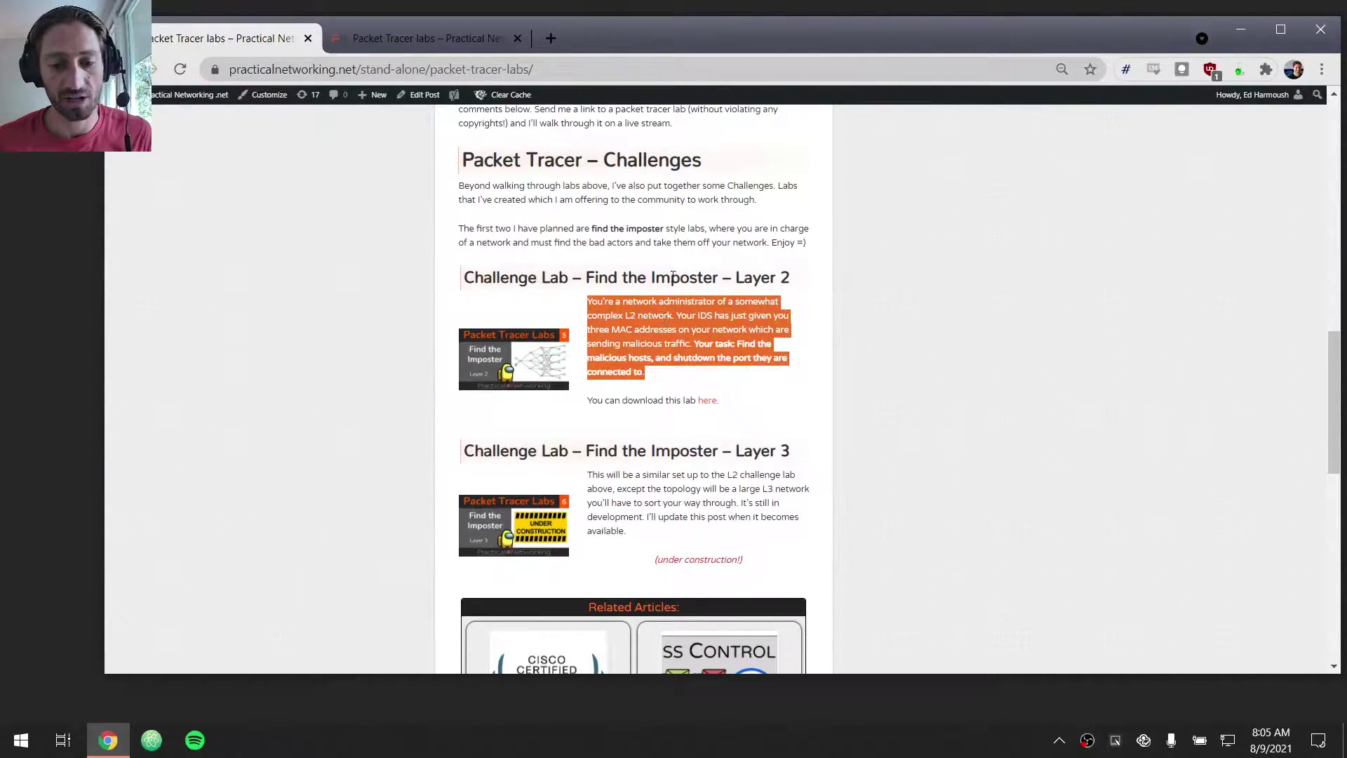
triple_click(671, 272)
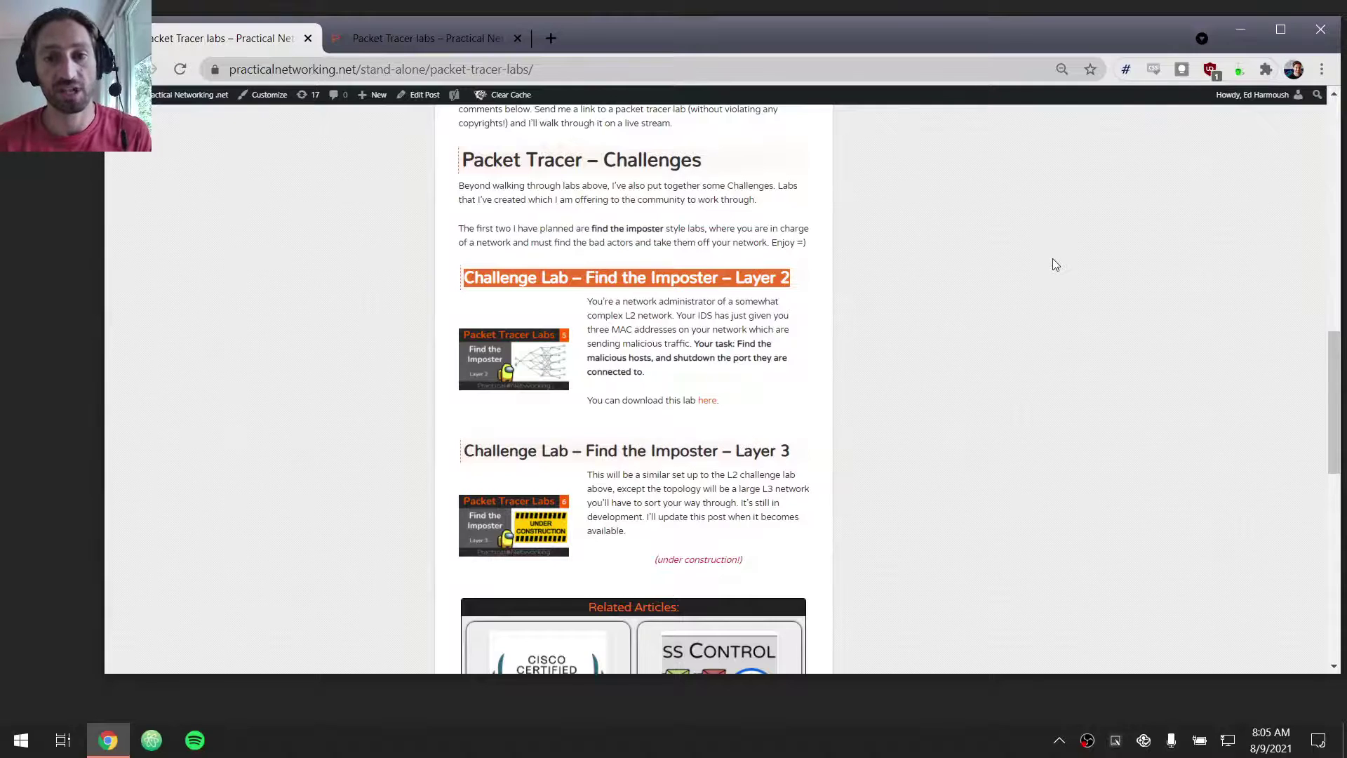
click(694, 296)
key(ctrl+plus)
key(ctrl+plus)
key(ctrl+plus)
key(ctrl+plus)
key(ctrl+plus)
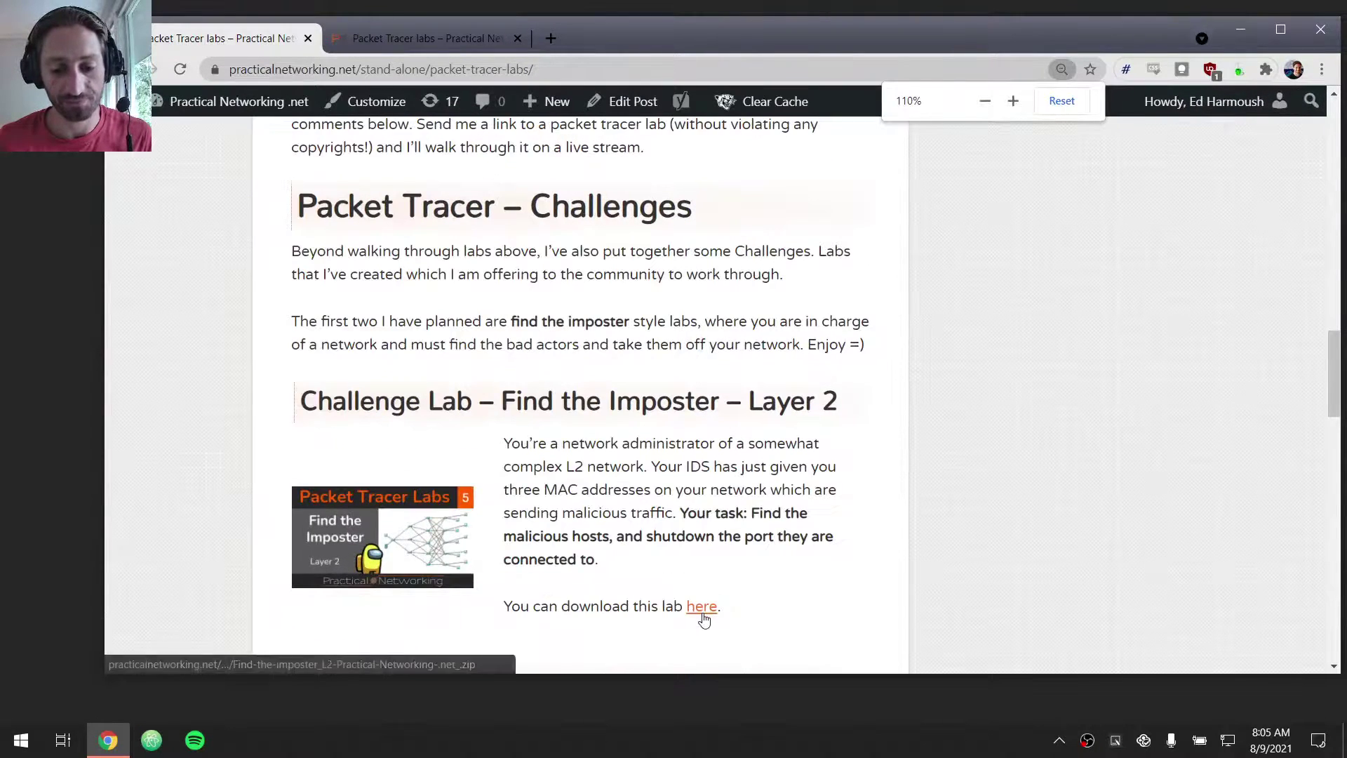
click(700, 607)
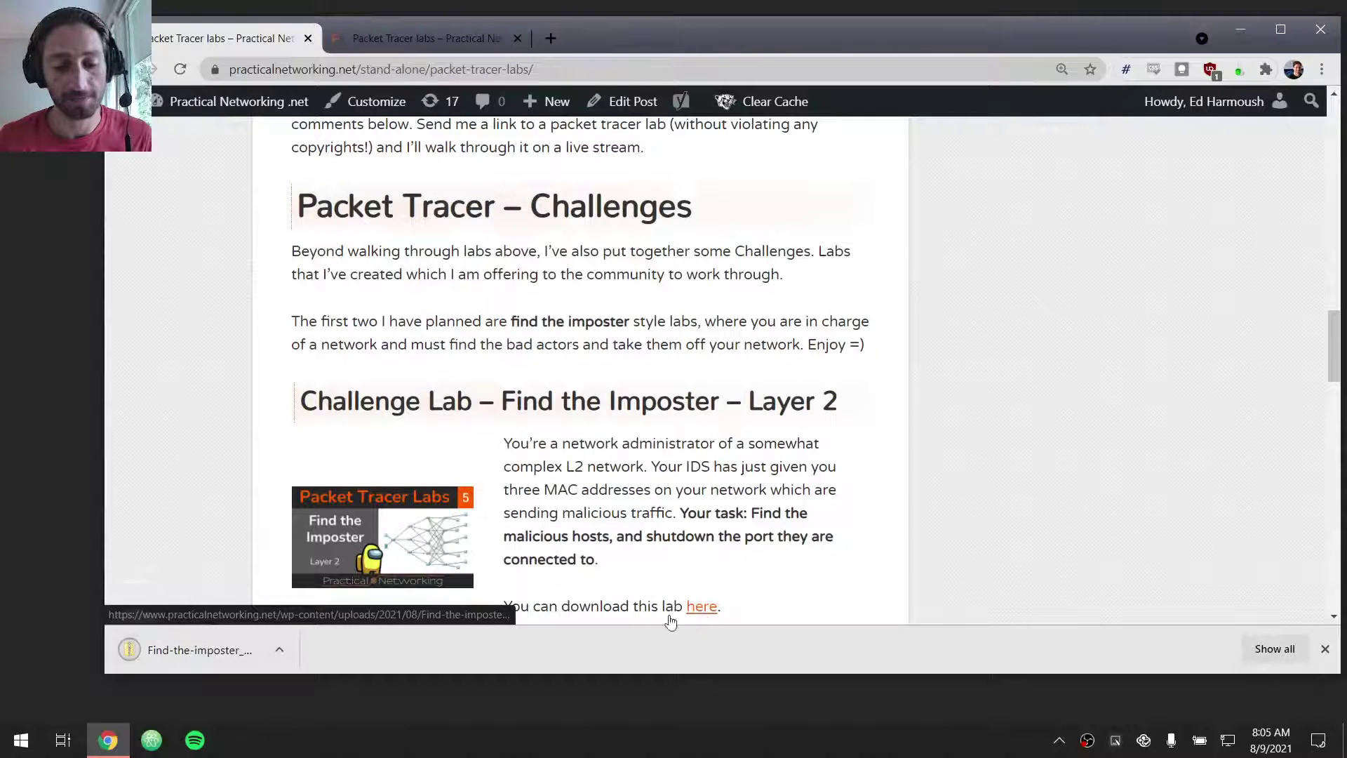
- Open the downloaded zip and launch 'Find-the-imposter_L2 - Practical Networking .net.pkt'
click(208, 649)
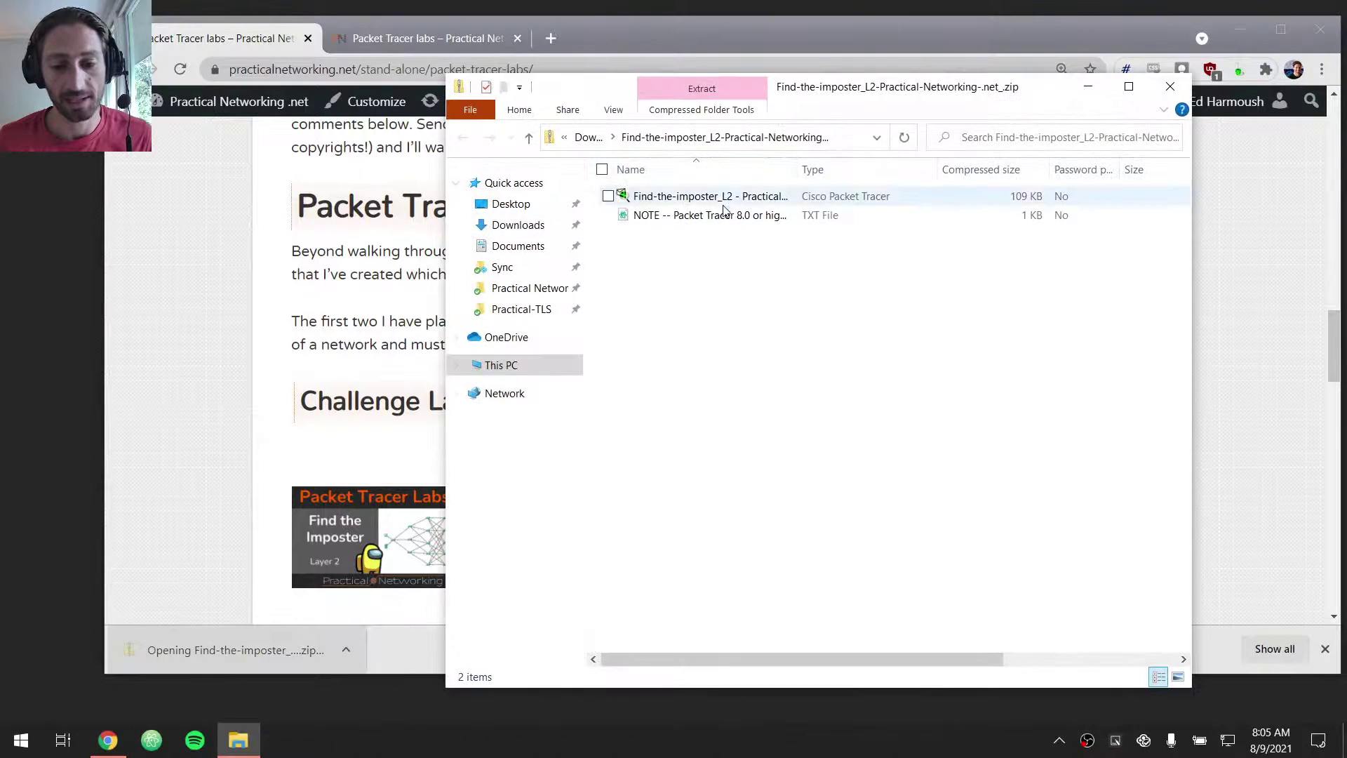
drag(797, 170, 937, 169)
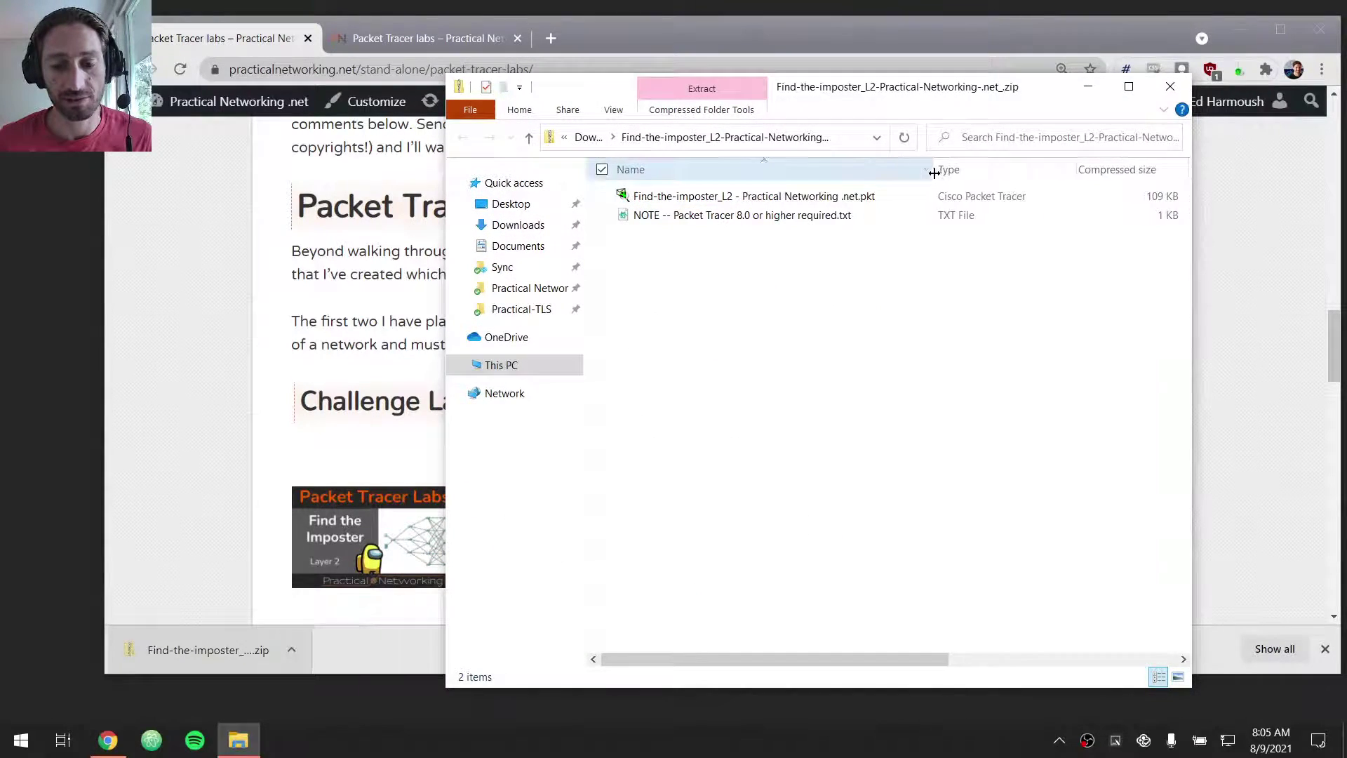
click(774, 217)
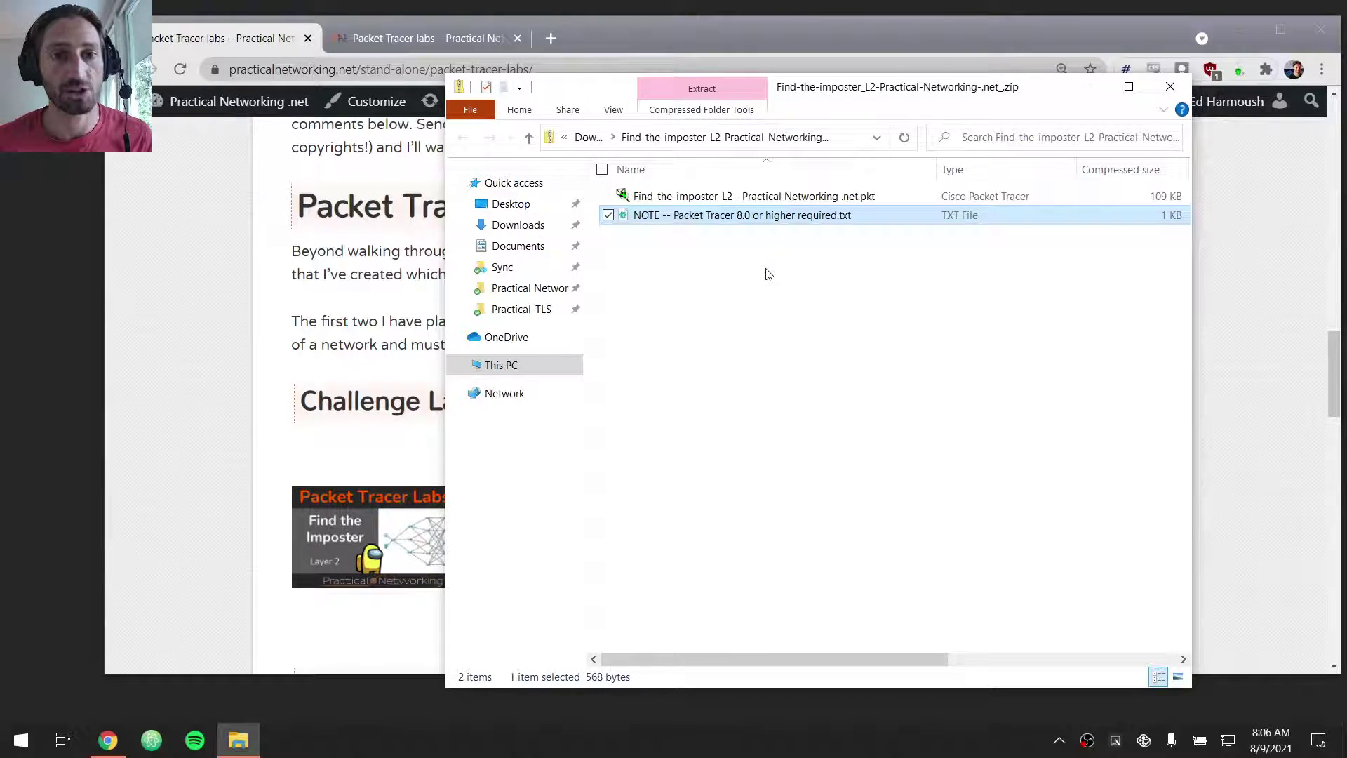
click(780, 232)
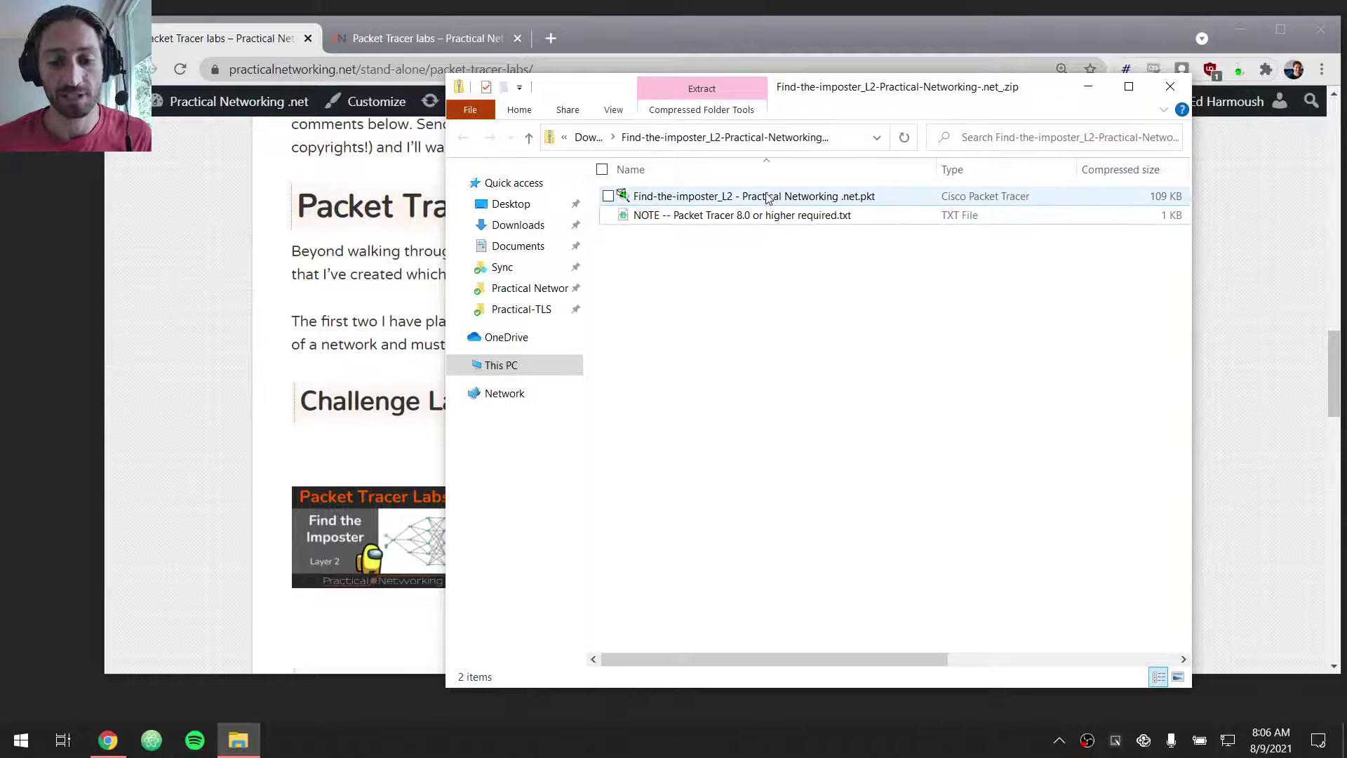
click(767, 201)
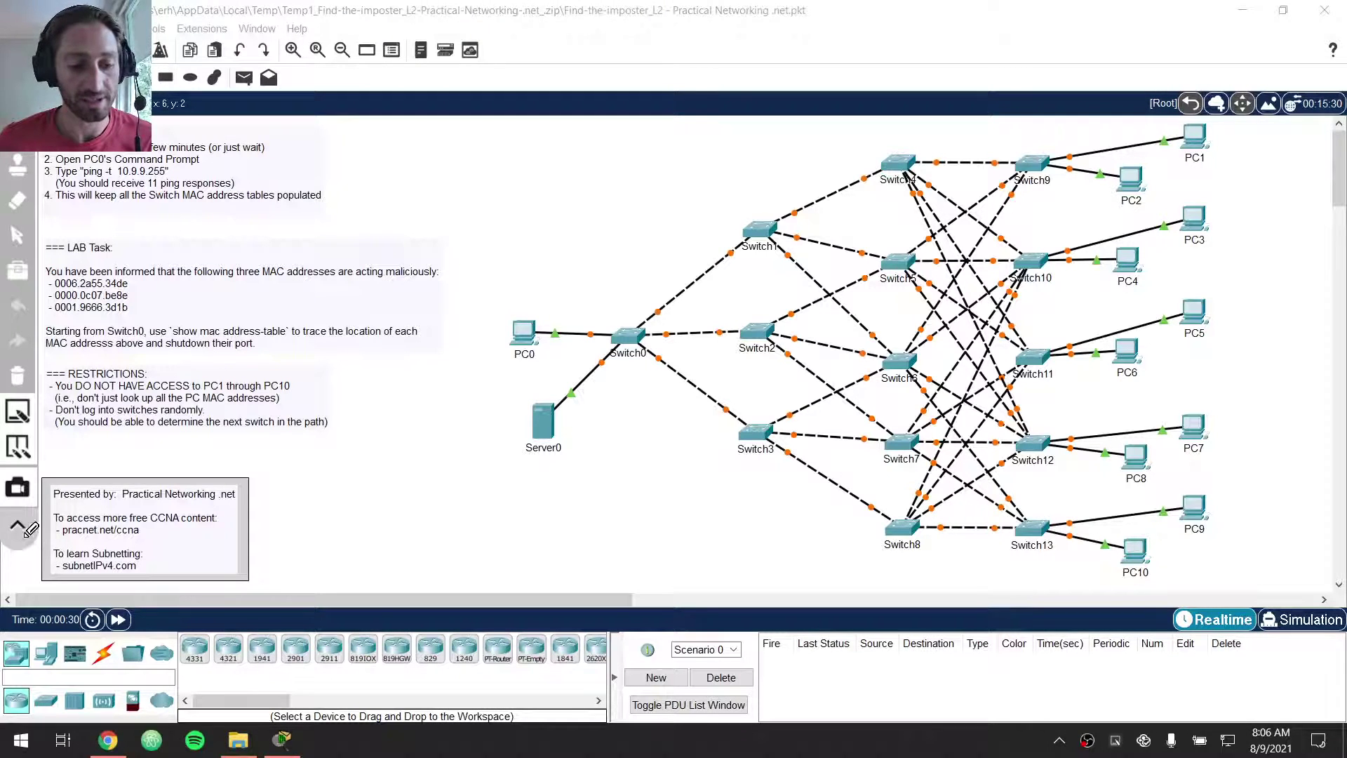
- Annotate the topology by circling Switch1–Switch13, tracing their links, and circling PC1–PC10
drag(1150, 162, 961, 123)
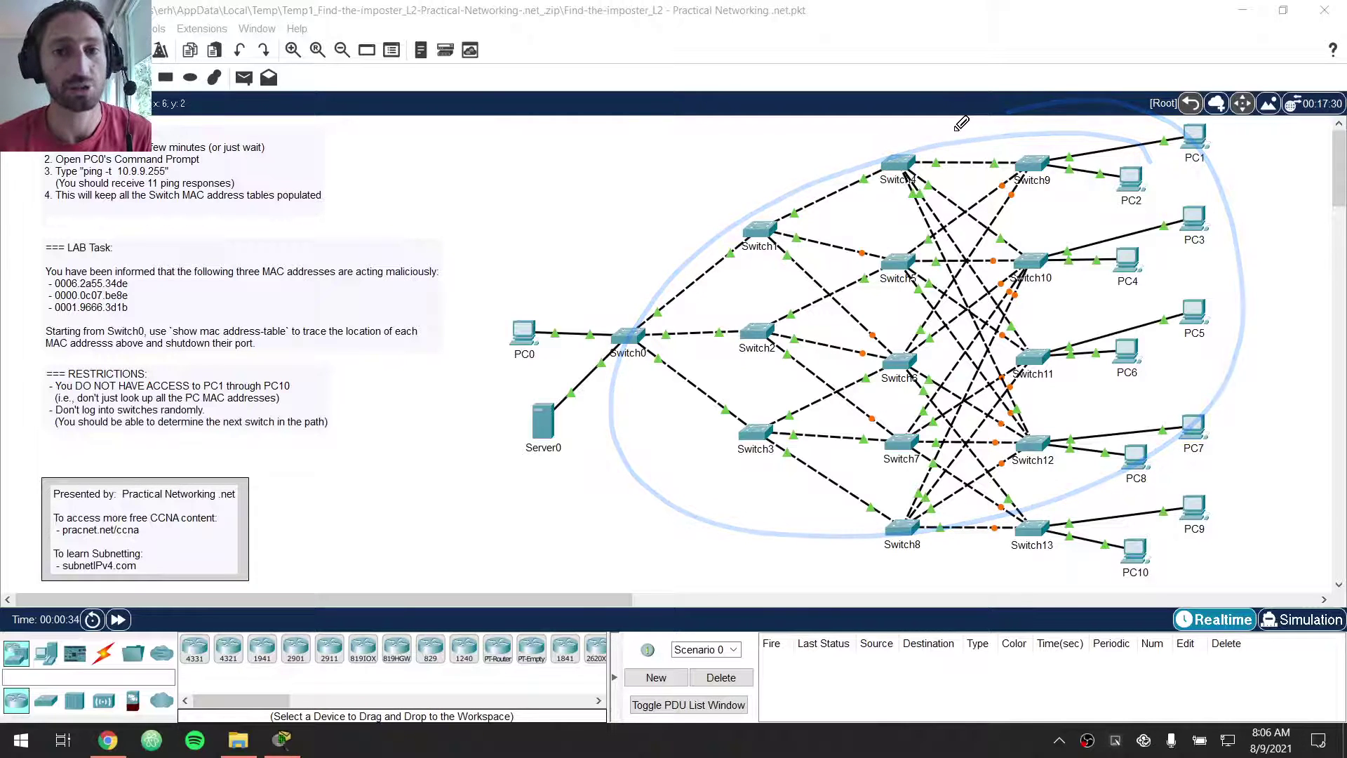
drag(961, 123, 1008, 127)
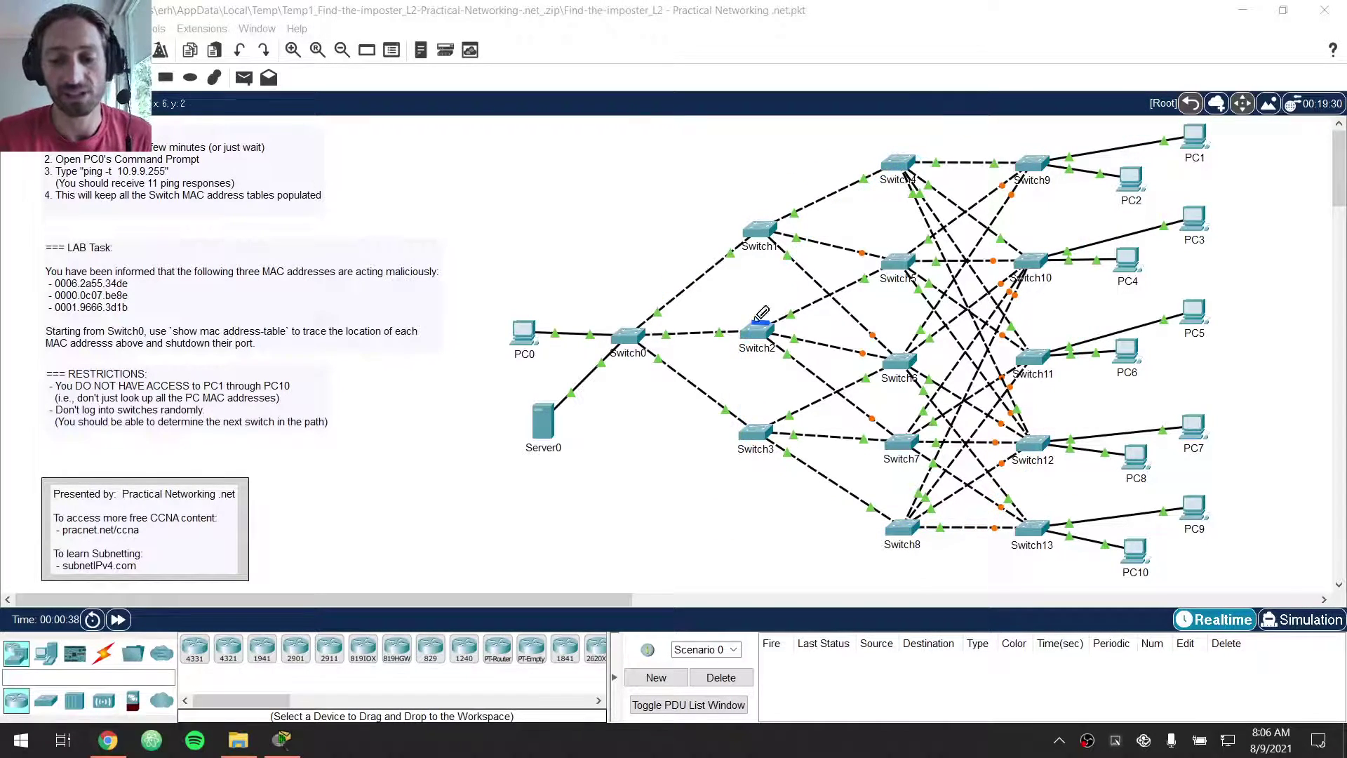
mouse_move(895, 245)
mouse_down()
mouse_move(907, 360)
mouse_move(733, 452)
mouse_up()
drag(883, 443, 968, 469)
drag(926, 264, 1026, 336)
drag(894, 347, 1052, 358)
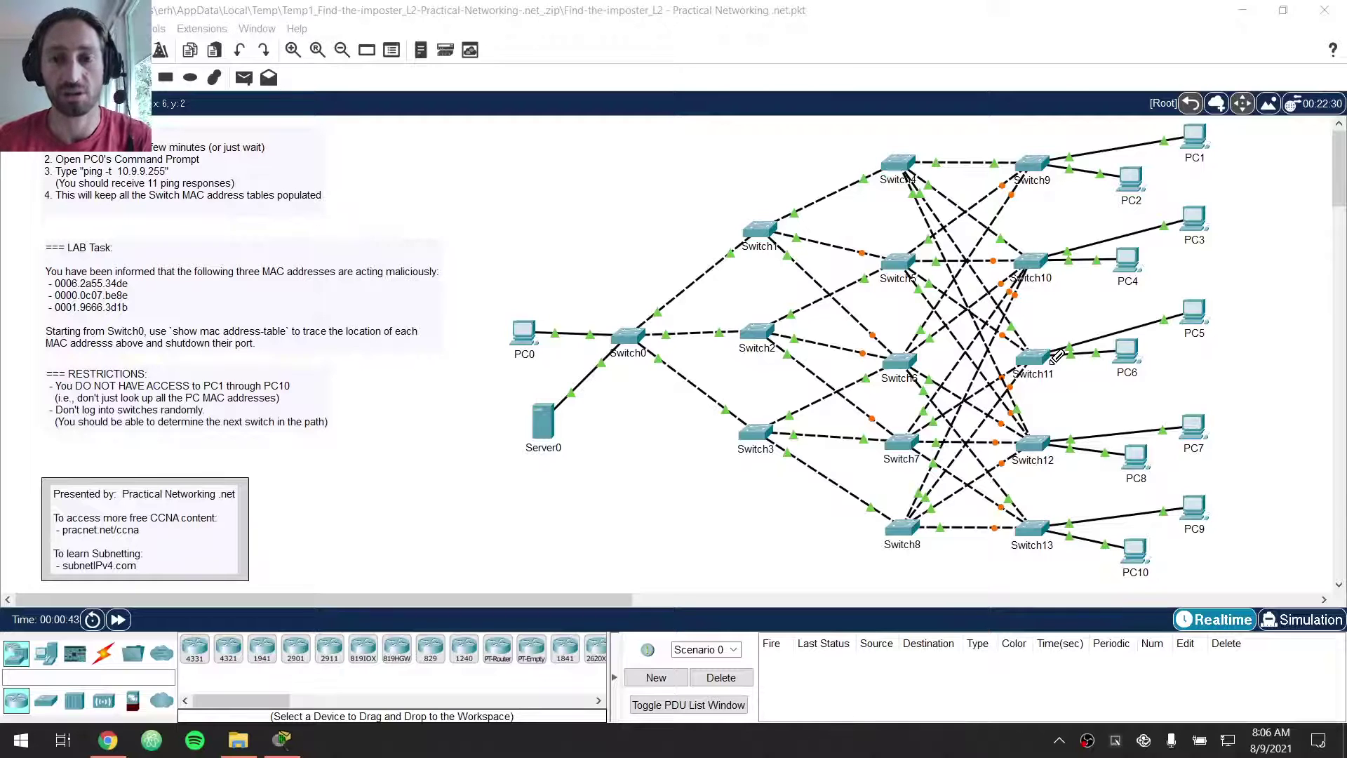
mouse_move(1248, 141)
mouse_down()
mouse_move(1123, 186)
mouse_move(1263, 484)
mouse_move(1217, 119)
mouse_up()
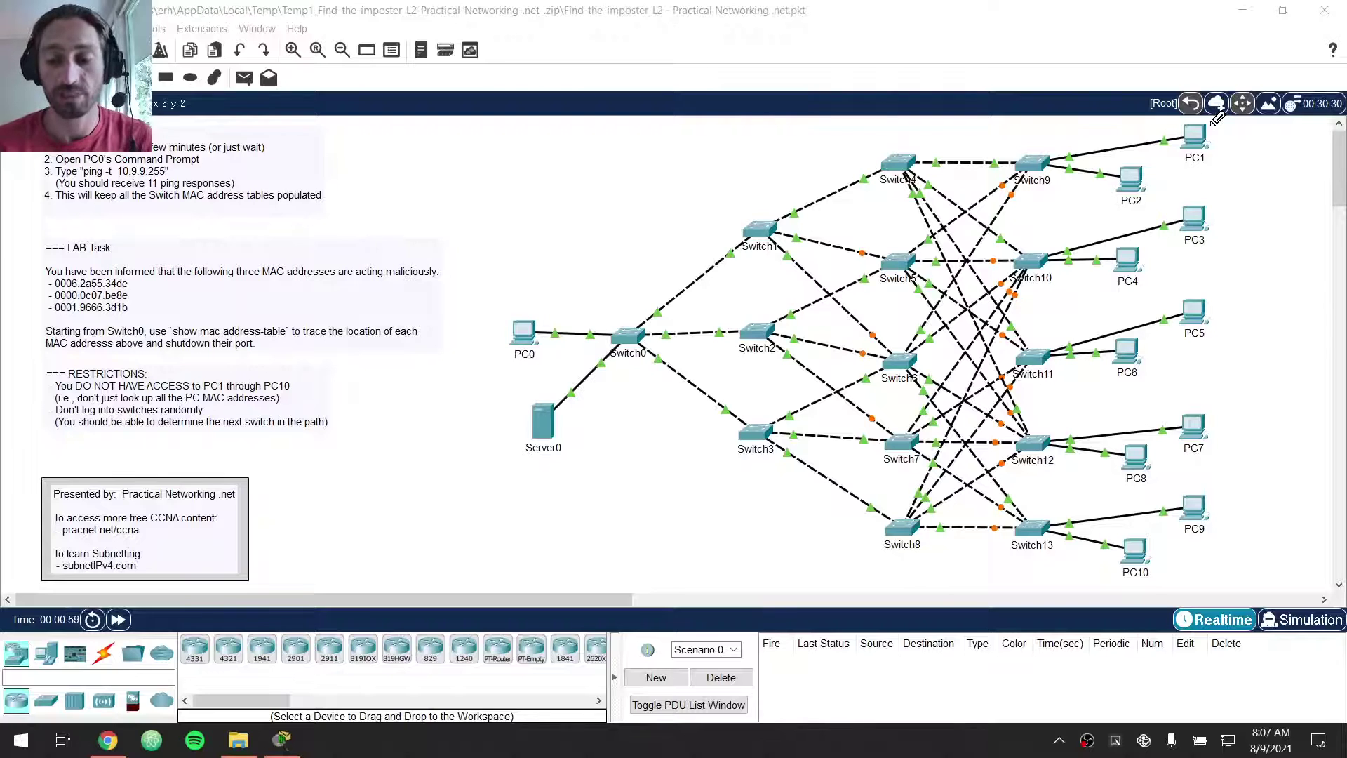
drag(1155, 135, 1200, 132)
drag(1084, 157, 1138, 178)
drag(1079, 237, 1178, 224)
drag(1047, 261, 1159, 264)
drag(1026, 337, 1177, 316)
mouse_move(1039, 343)
mouse_down()
mouse_move(1067, 375)
mouse_move(1042, 378)
mouse_up()
drag(1052, 425, 1084, 459)
drag(1082, 423, 1052, 460)
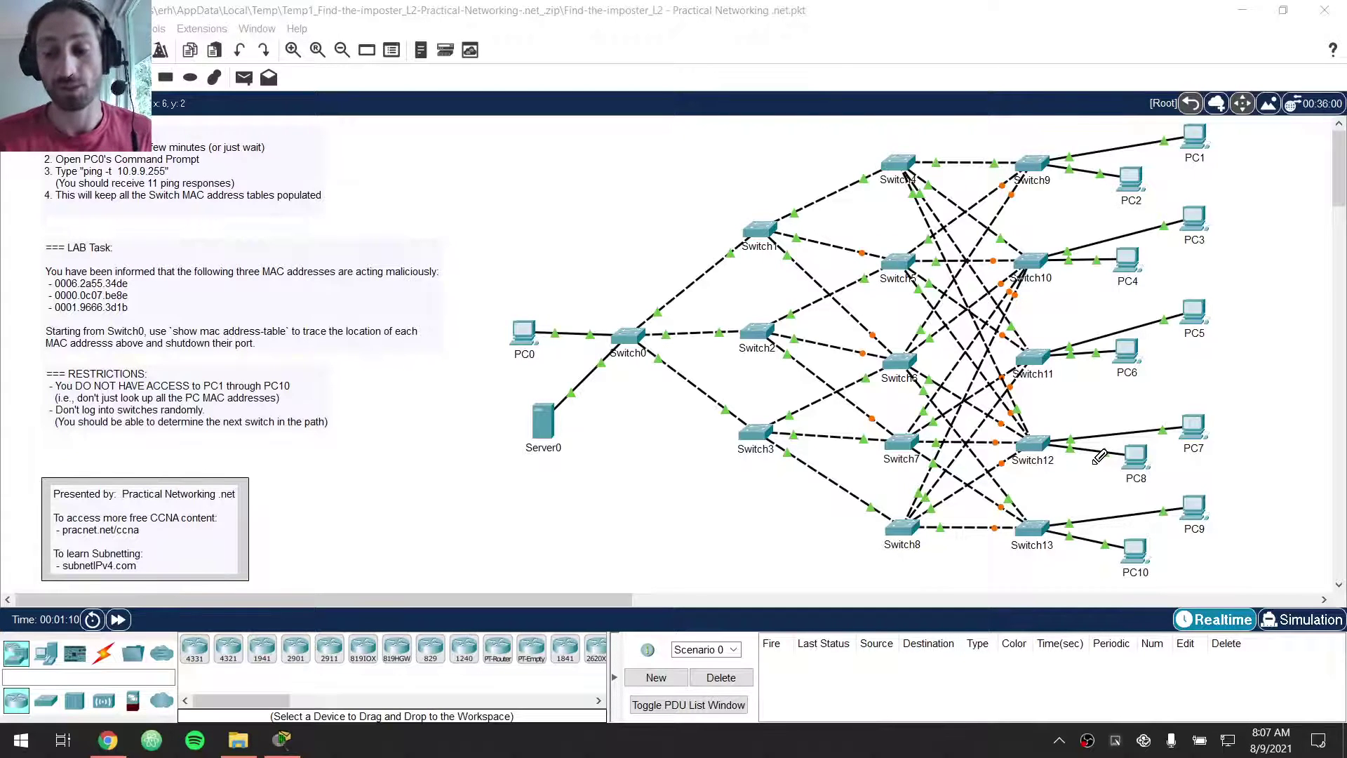
mouse_move(1240, 137)
mouse_down()
mouse_move(1210, 128)
mouse_move(1233, 467)
mouse_move(1200, 124)
mouse_up()
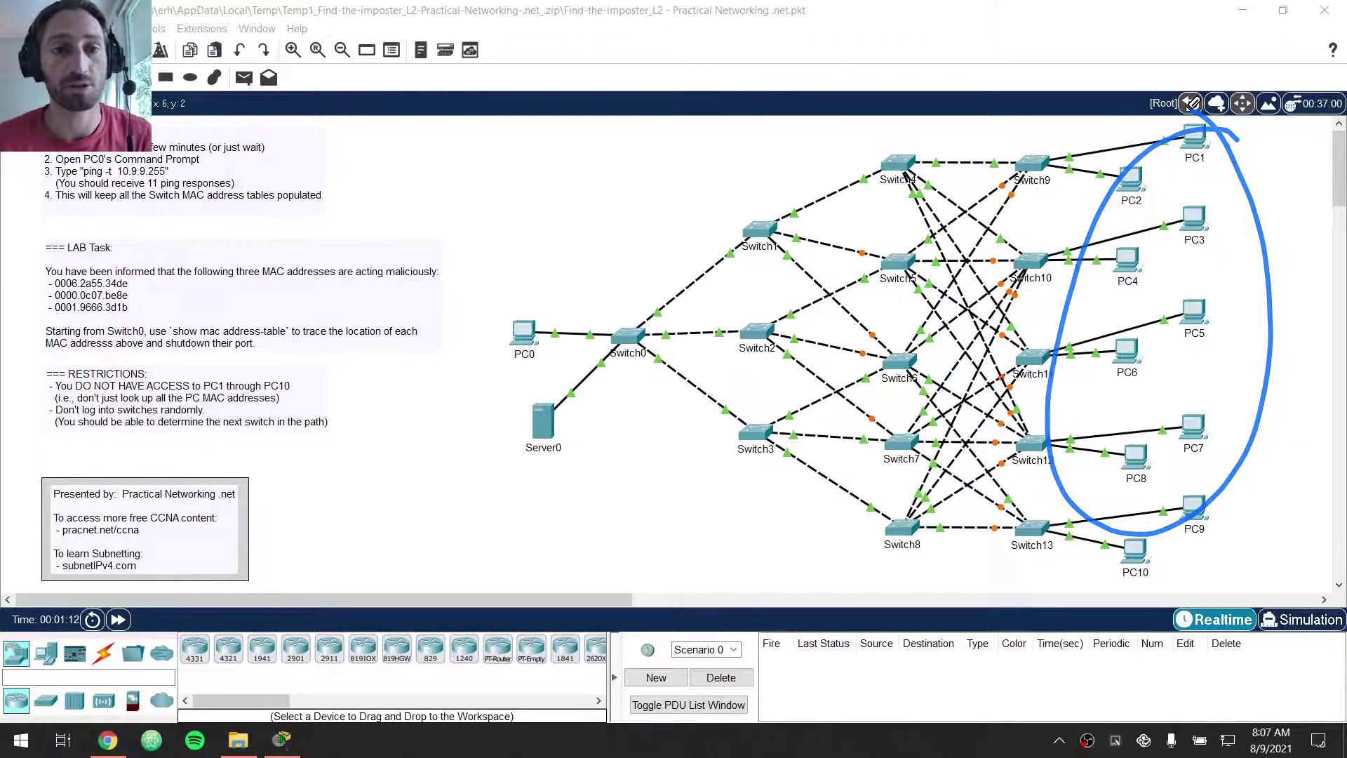
mouse_move(1038, 148)
mouse_down()
mouse_move(806, 158)
mouse_move(1046, 360)
mouse_move(991, 130)
mouse_up()
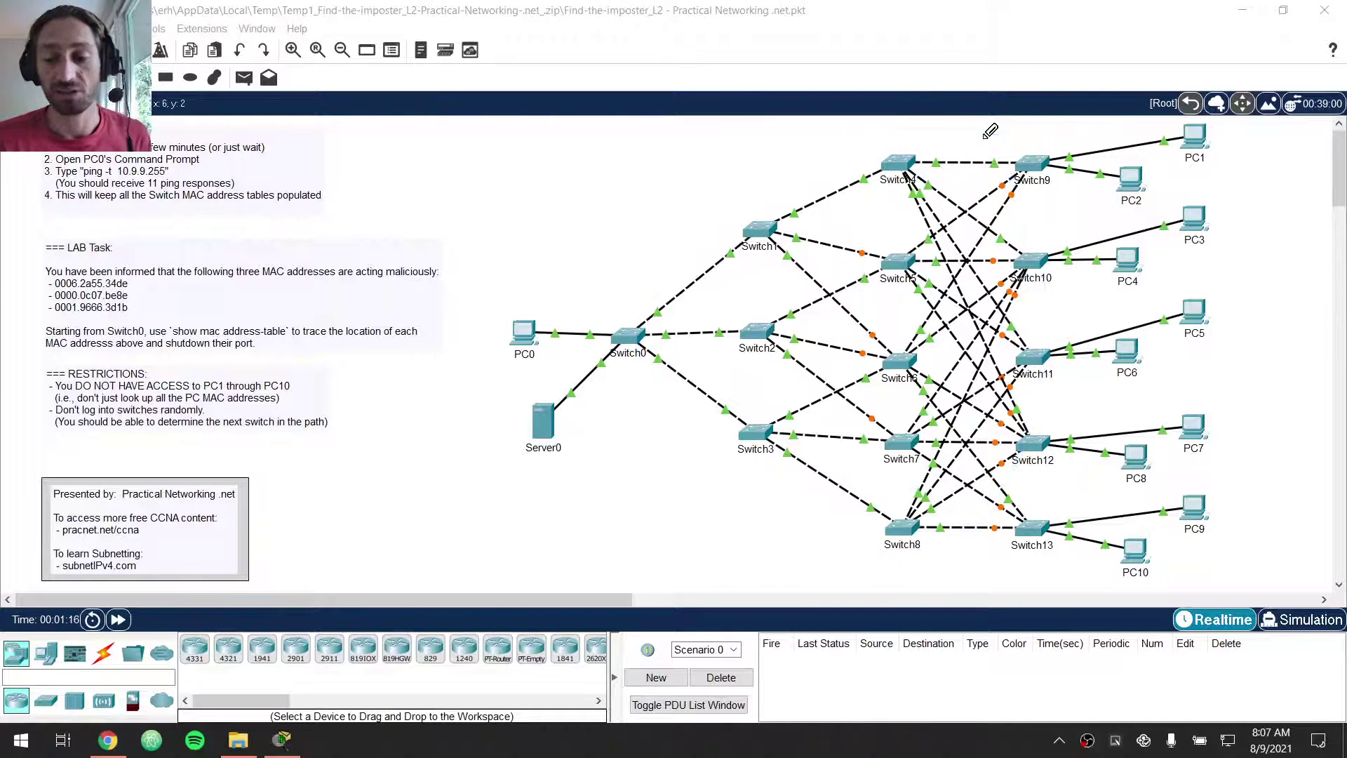
mouse_move(1259, 131)
mouse_down()
mouse_move(1137, 181)
mouse_move(1264, 179)
mouse_move(1192, 118)
mouse_up()
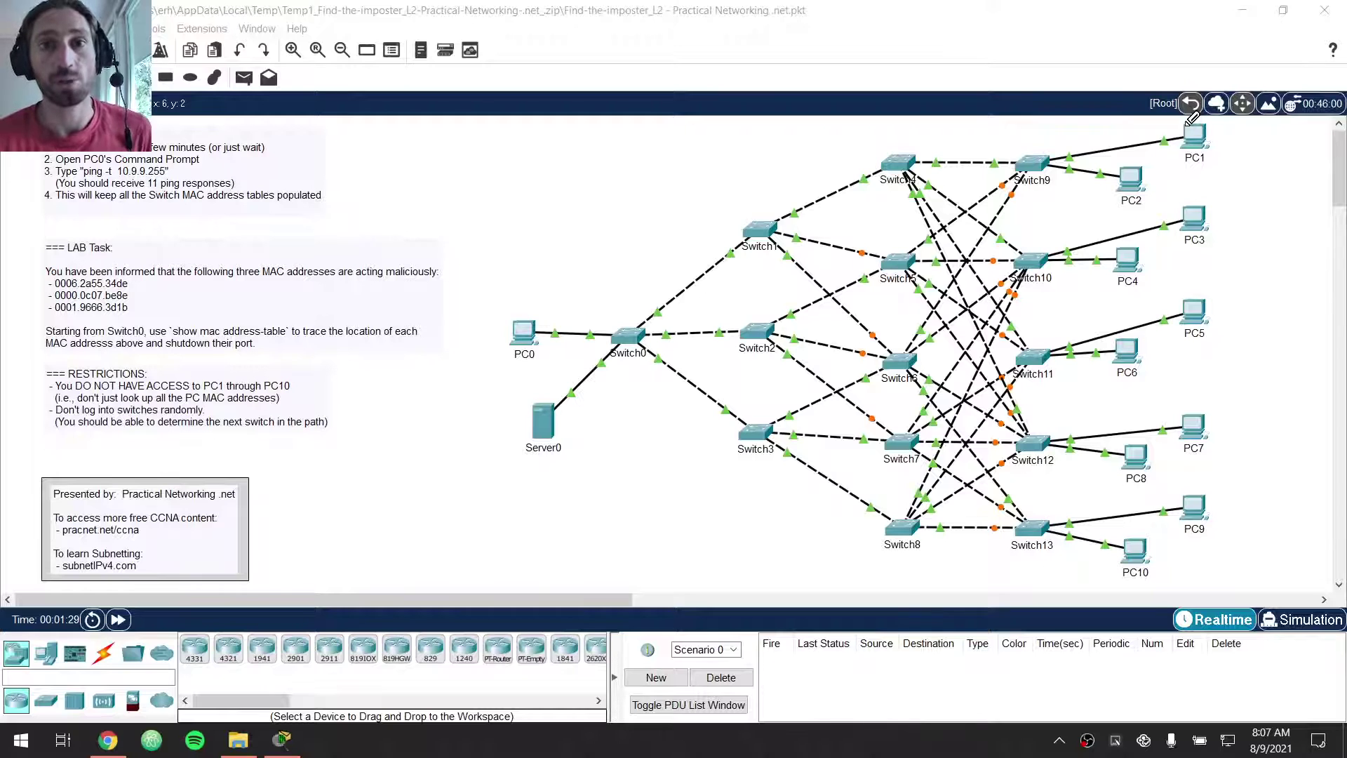
drag(1248, 189, 1226, 180)
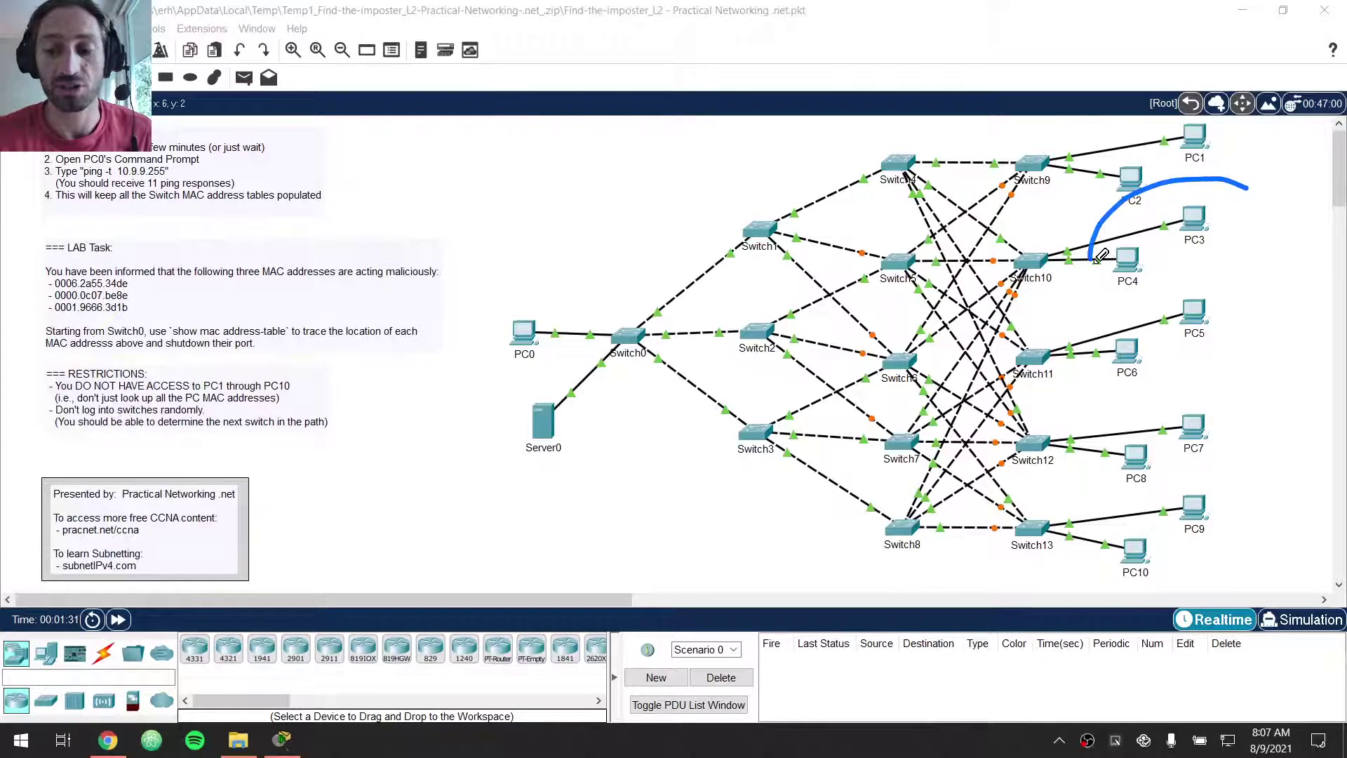
drag(1252, 298, 1205, 312)
drag(1222, 414, 1208, 422)
drag(1249, 495, 1161, 510)
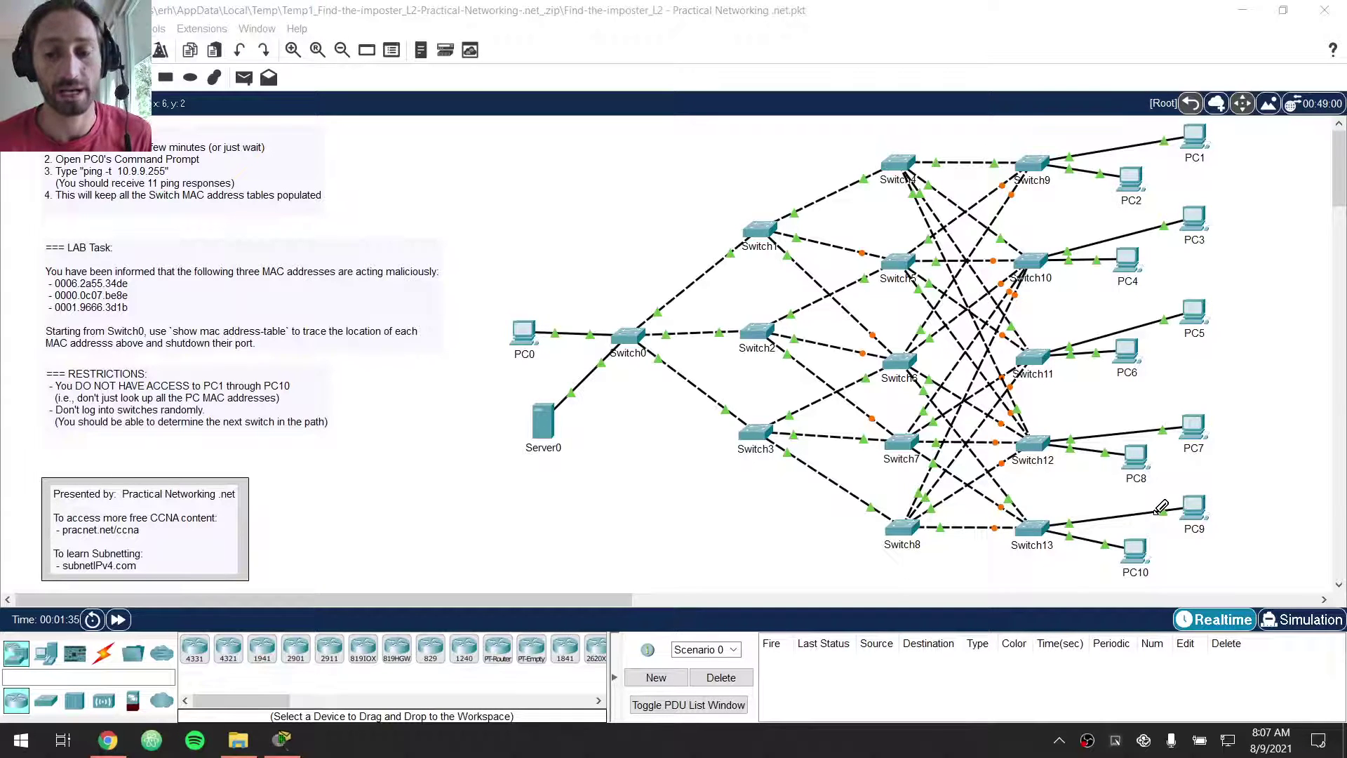
mouse_move(1022, 136)
mouse_down()
mouse_move(668, 251)
mouse_move(1037, 454)
mouse_move(946, 134)
mouse_up()
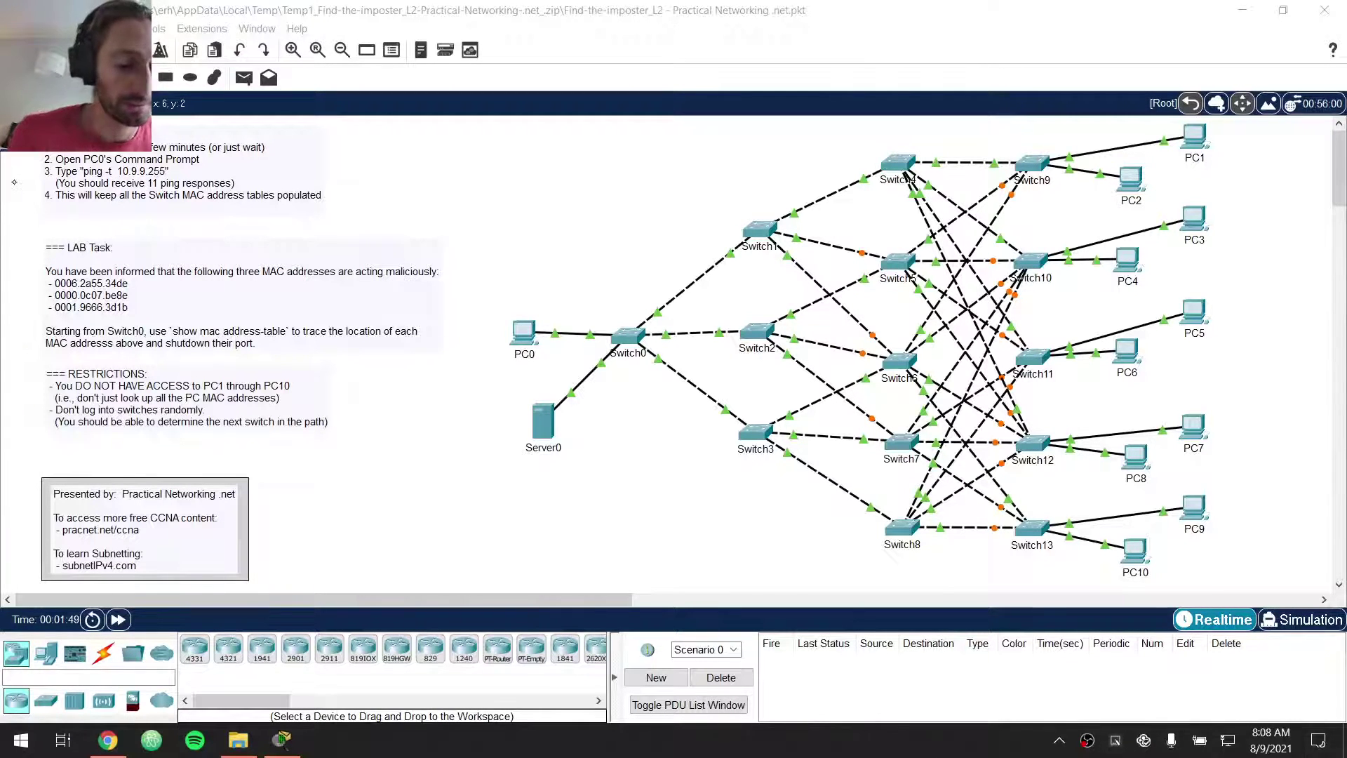
- Stop annotating and return to the lab workspace
click(219, 171)
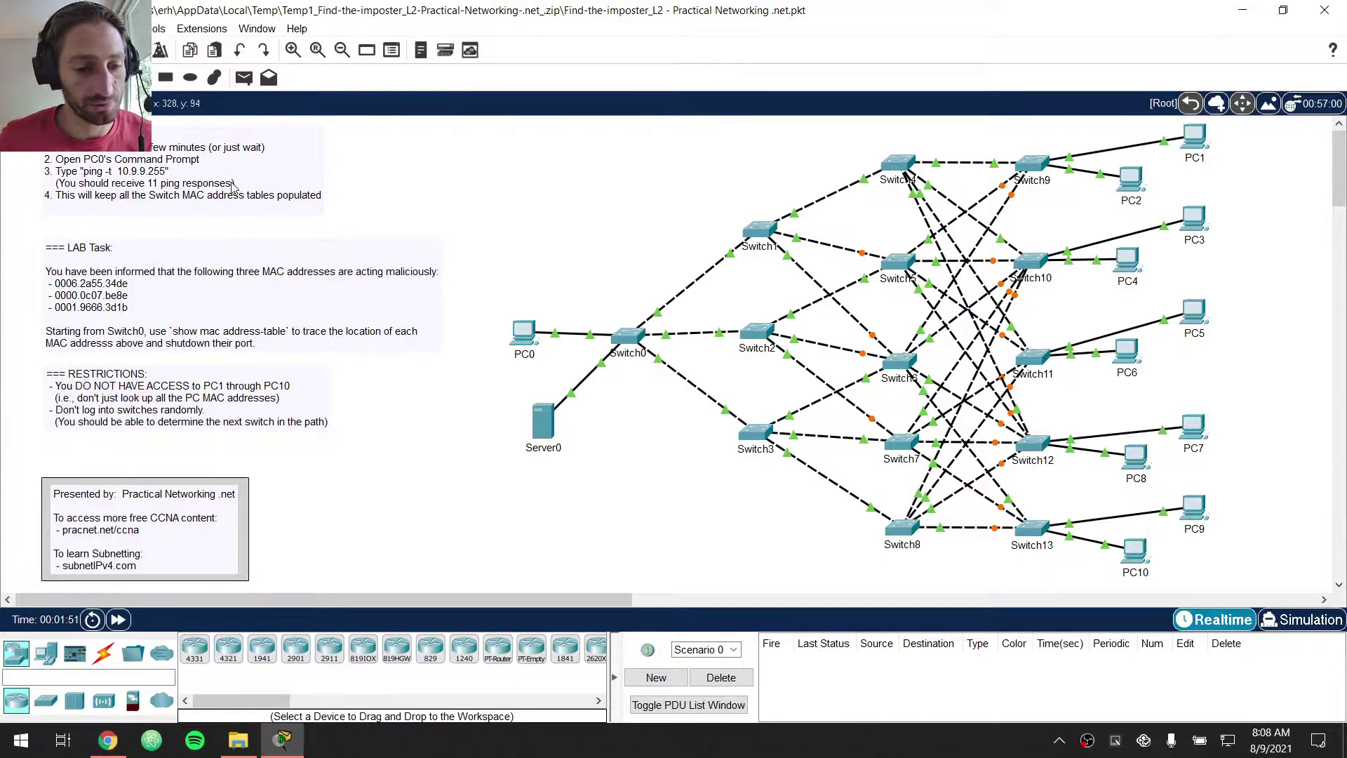
scroll(241, 232, up, 2)
scroll(264, 431, up, 2)
drag(286, 602, 95, 600)
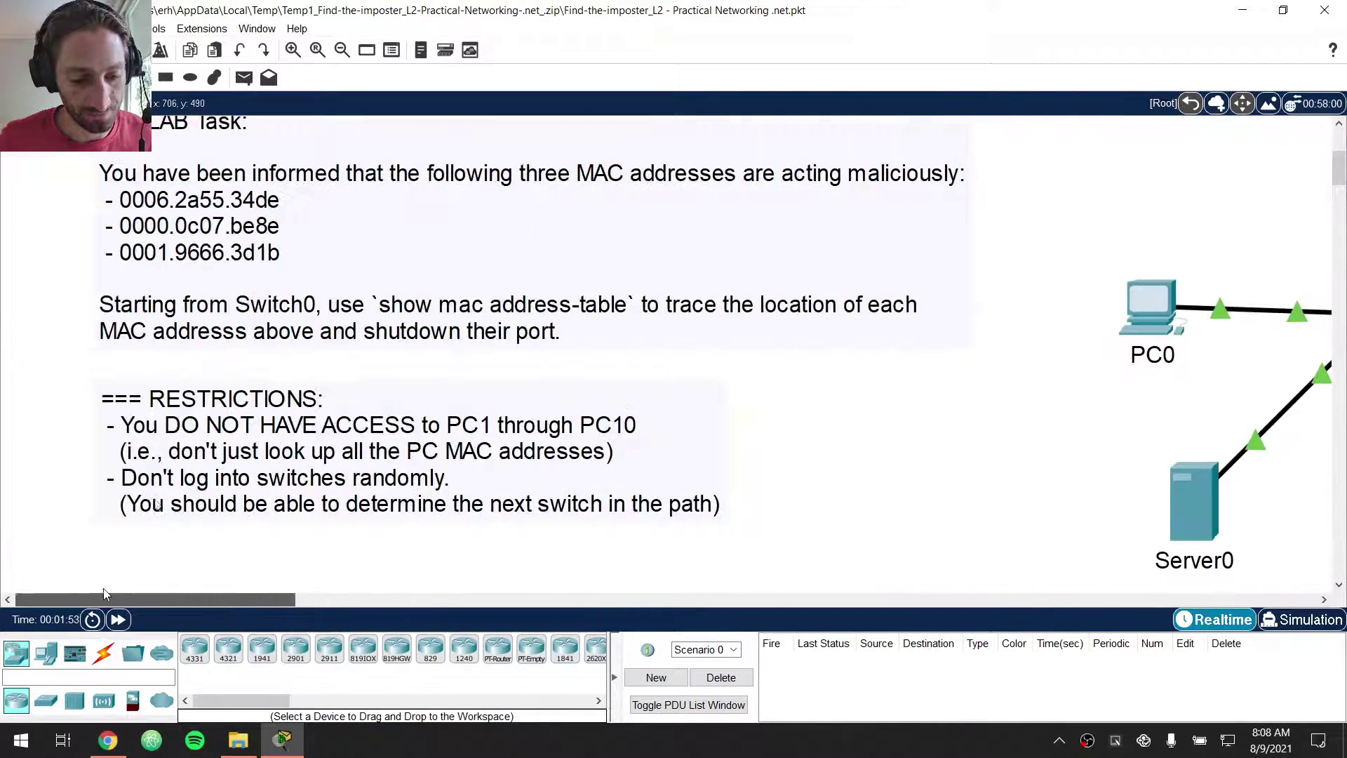
scroll(247, 421, up, 1)
scroll(246, 421, up, 3)
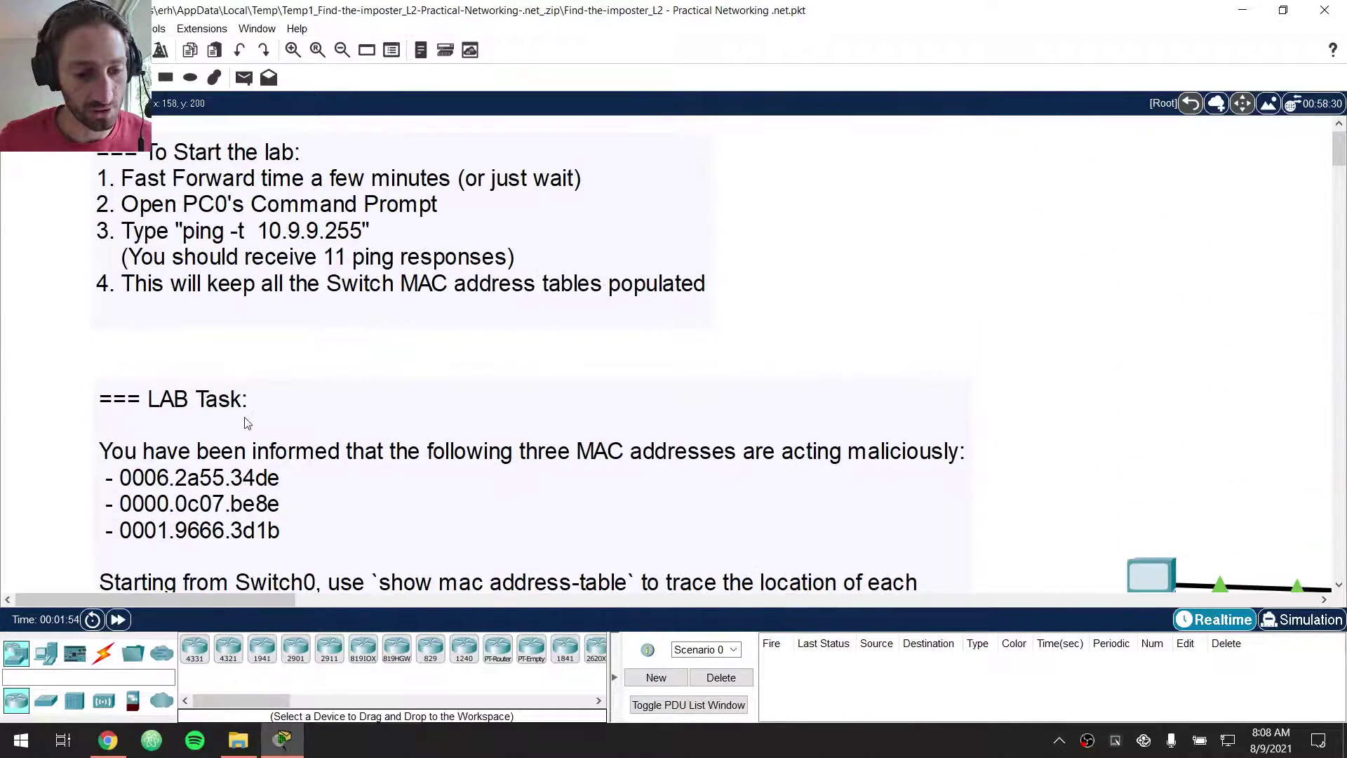
click(460, 218)
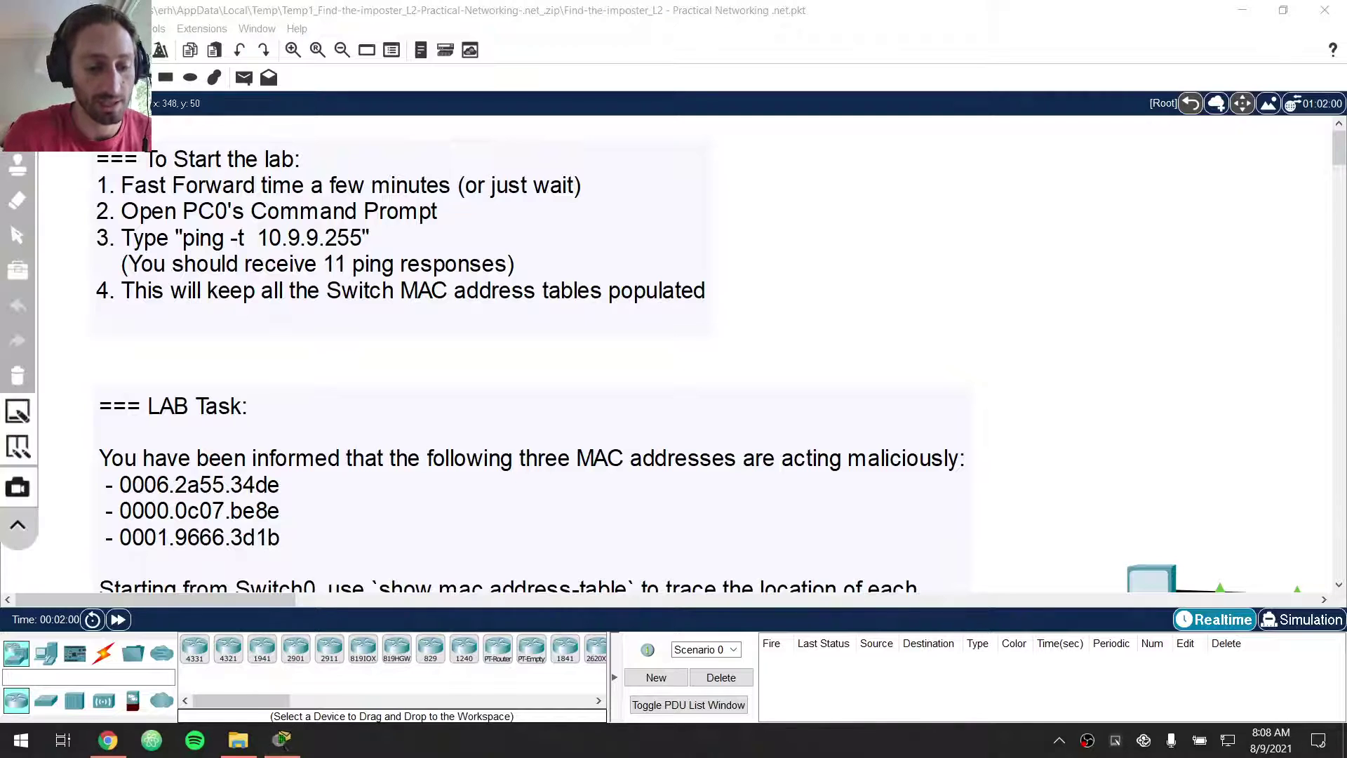
drag(126, 570, 92, 566)
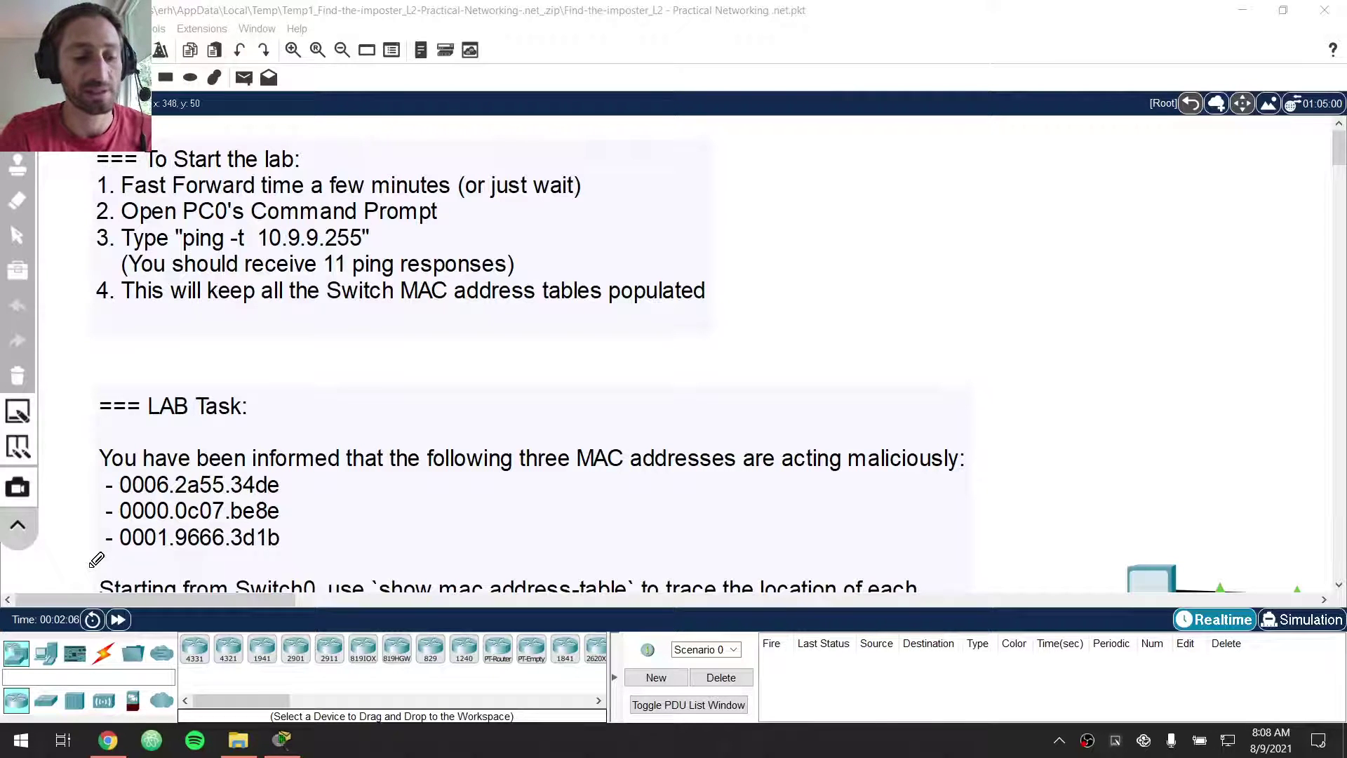
key(ctrl+shift+h)
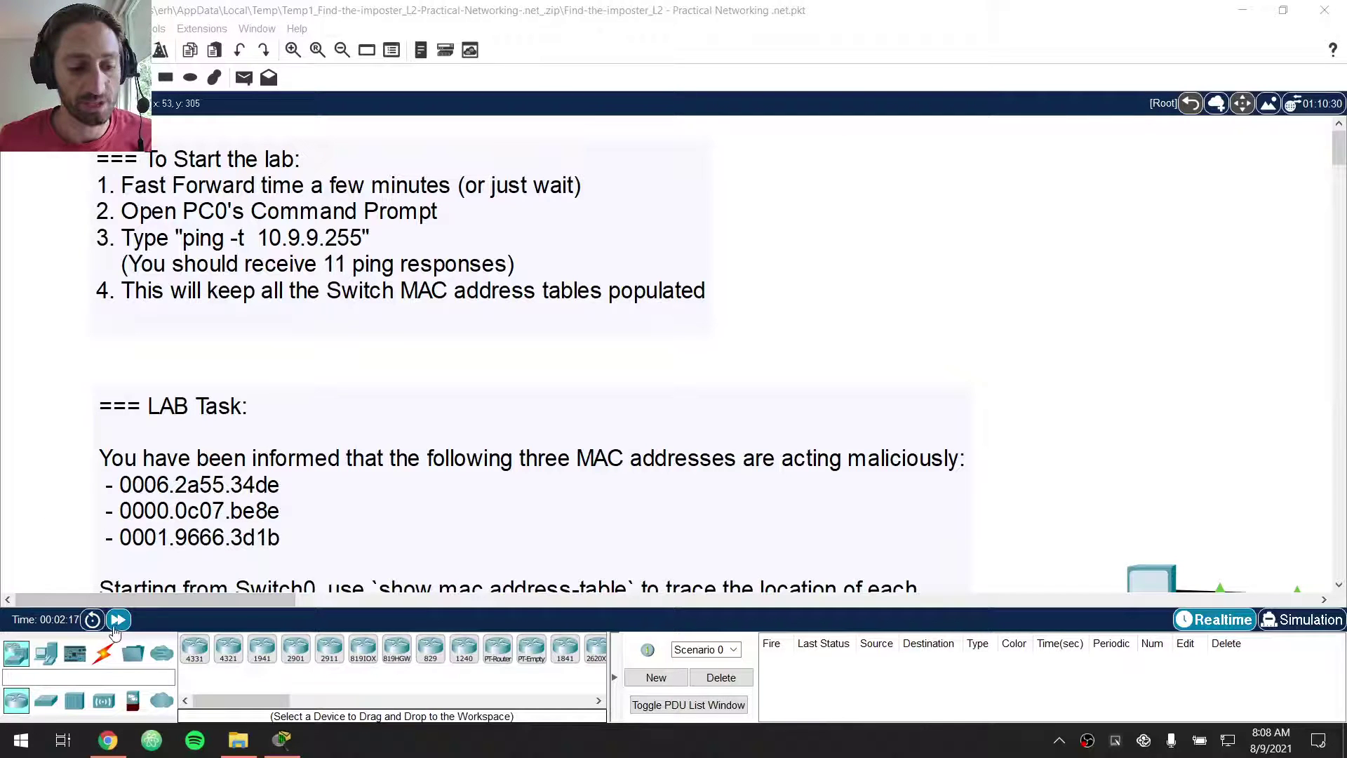
- Fast-forward the simulation clock to about 00:06:45
click(116, 620)
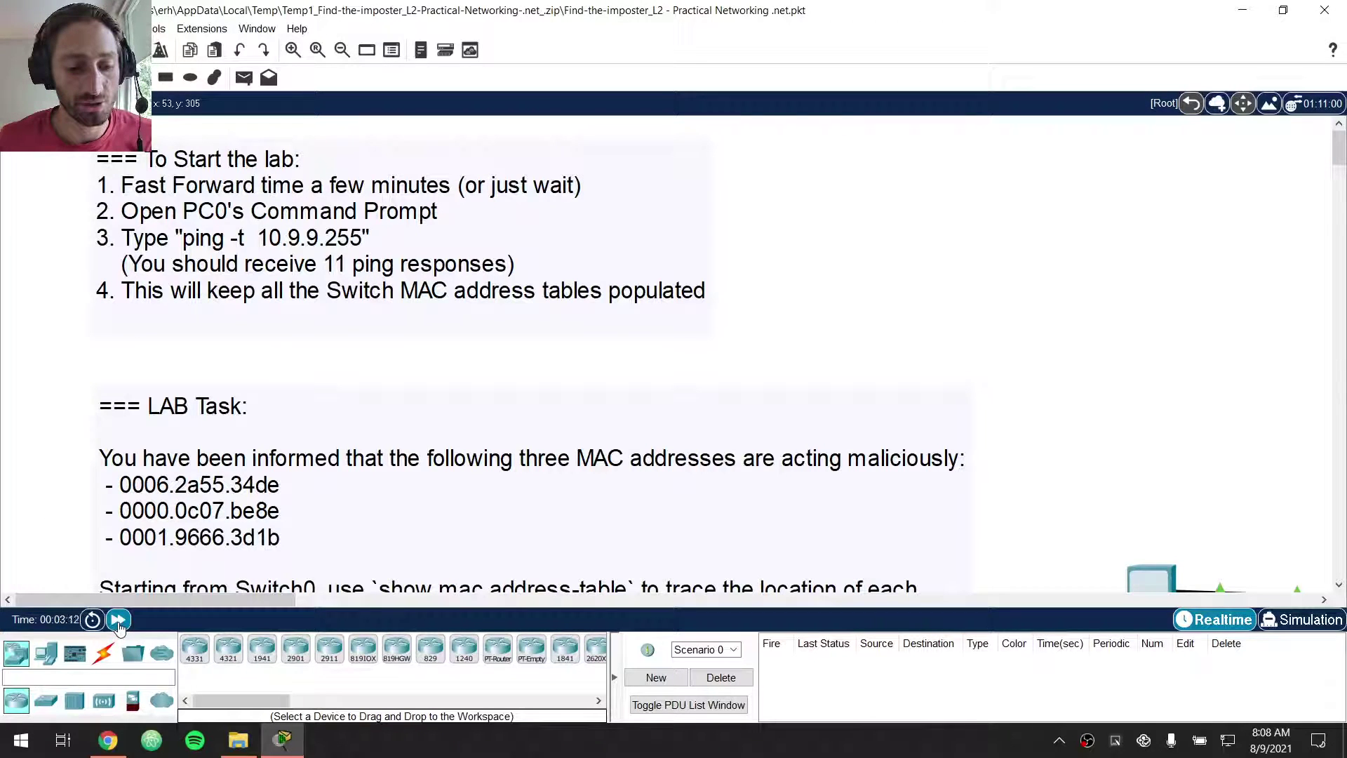
click(118, 622)
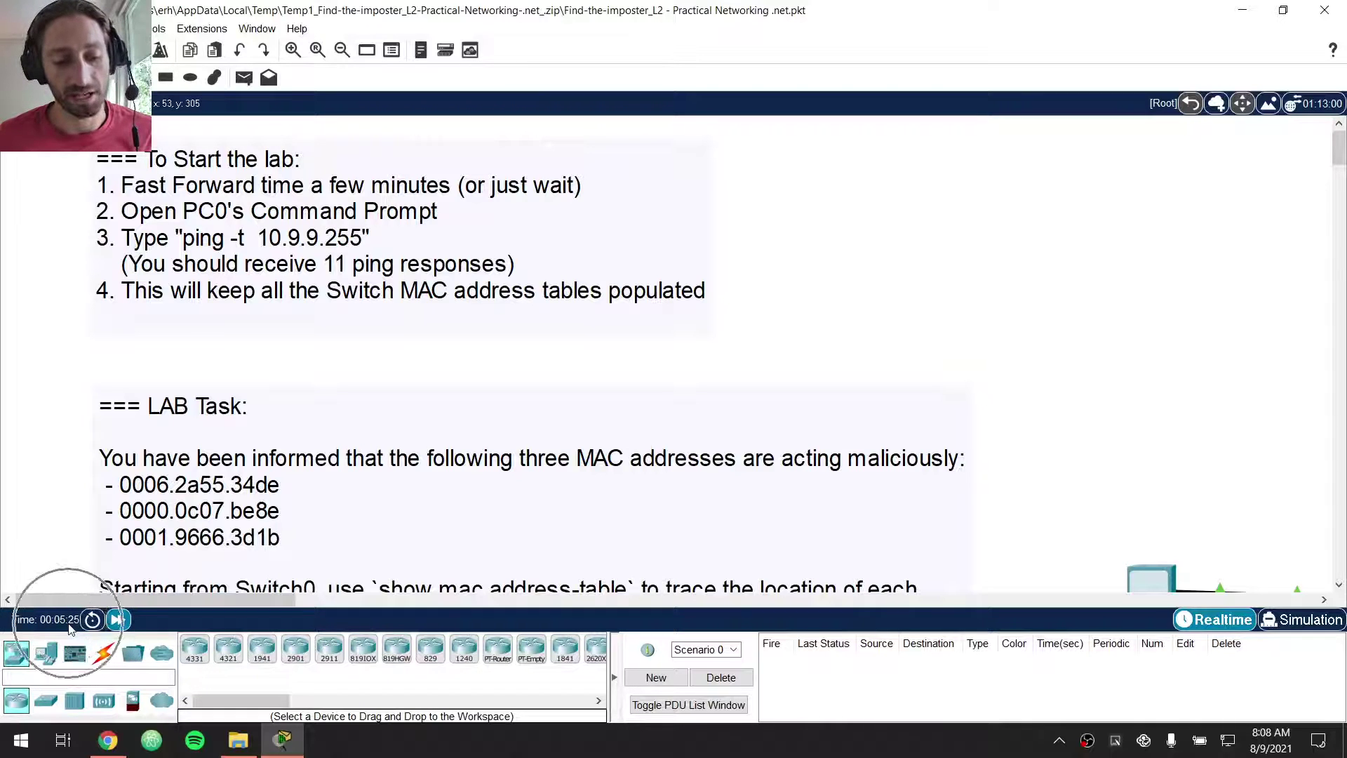
click(119, 623)
click(119, 622)
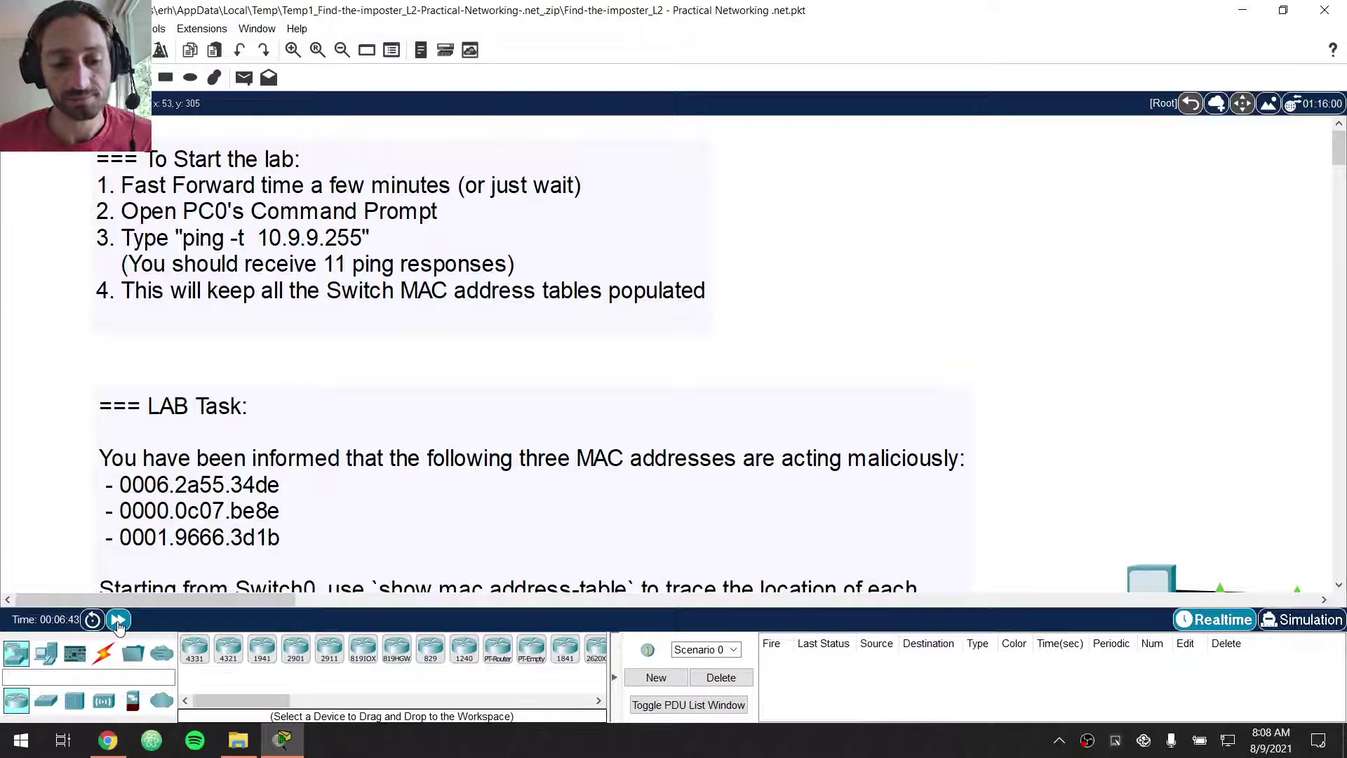
click(266, 214)
scroll(1244, 378, down, 3)
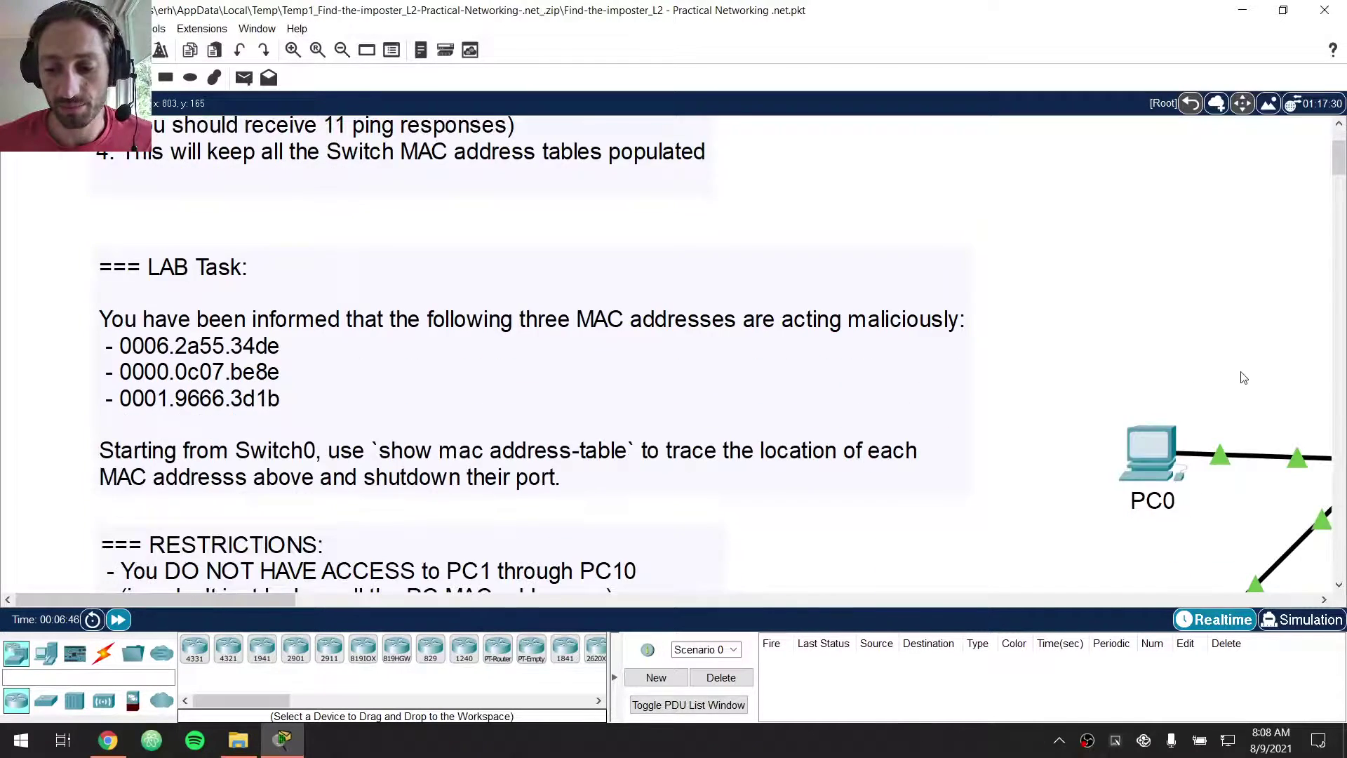
- Run ping -t 10.9.9.255 from PC0's command prompt, then stop it with Ctrl+C
click(1157, 471)
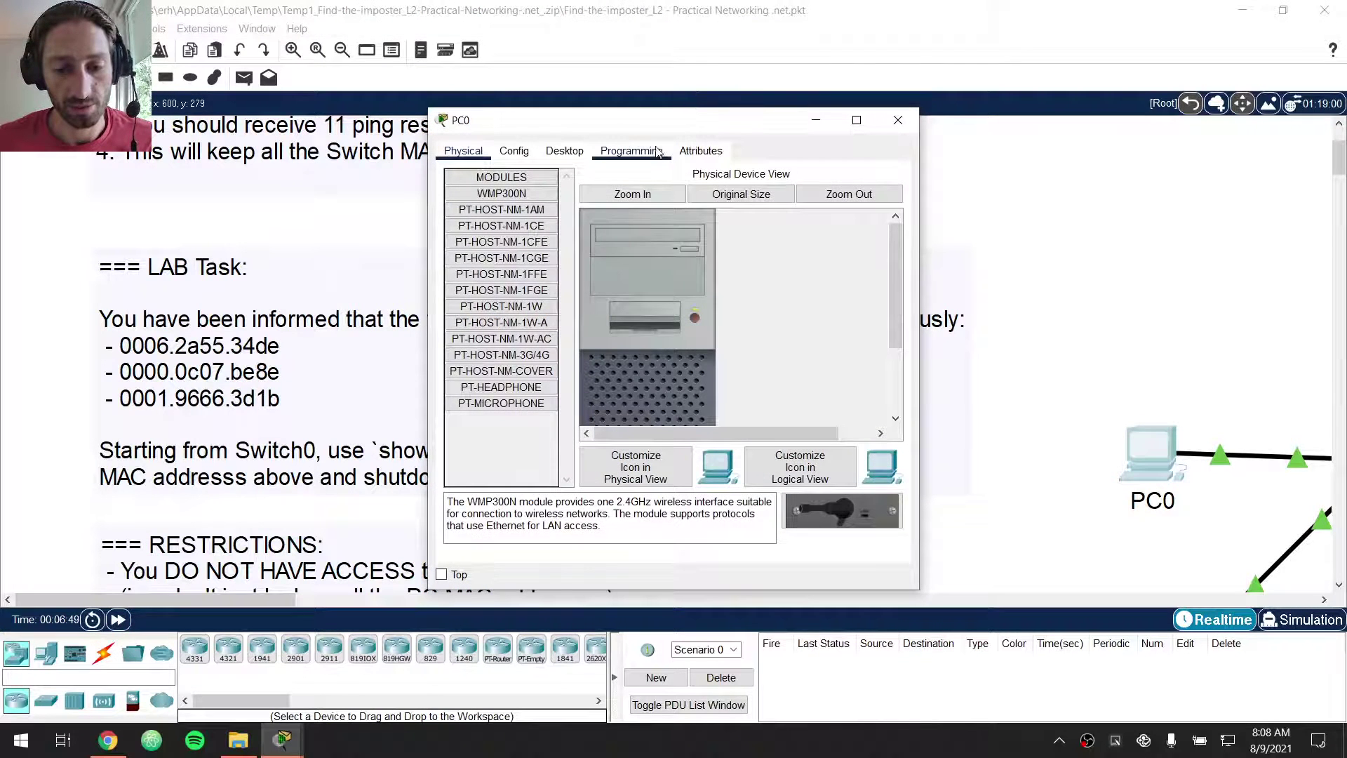
click(564, 151)
click(737, 205)
drag(702, 122, 1049, 54)
click(561, 49)
scroll(527, 226, up, 3)
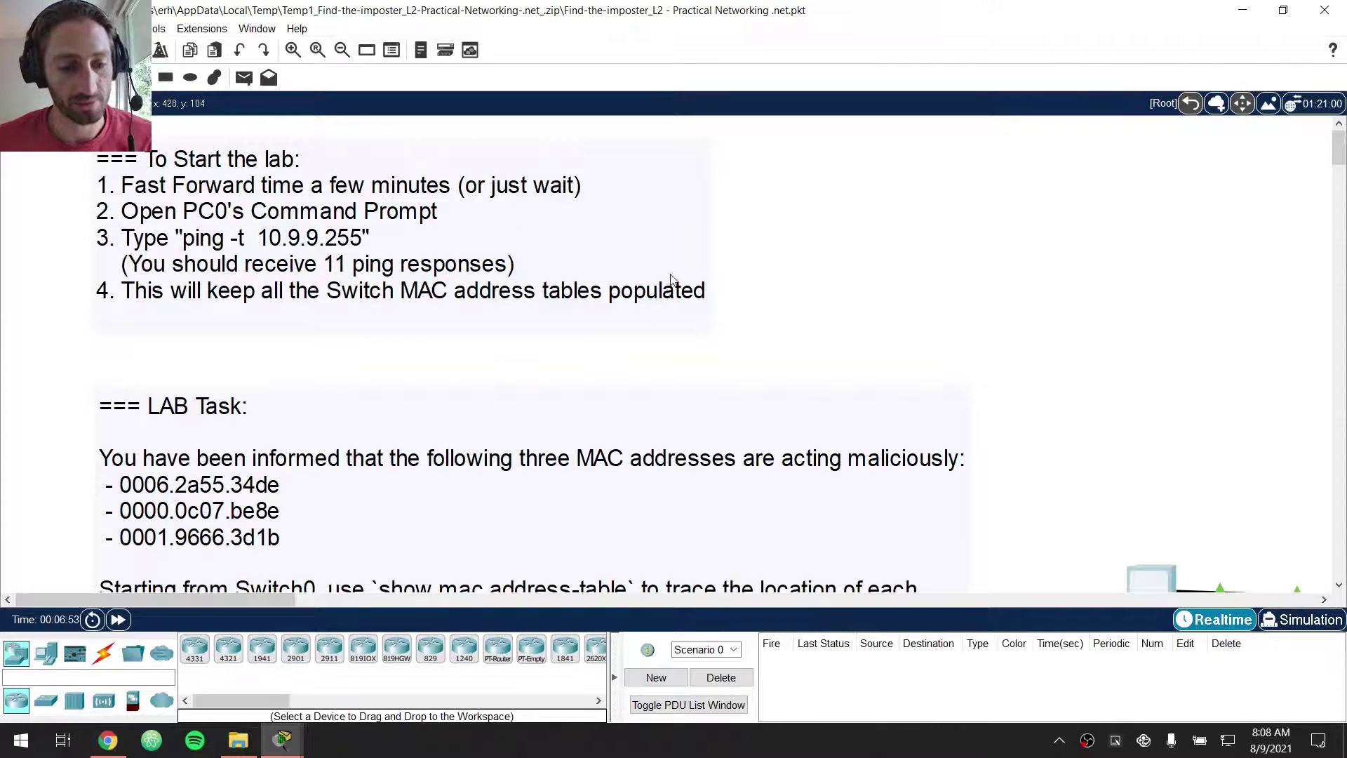
key(alt+Tab)
drag(963, 55, 936, 40)
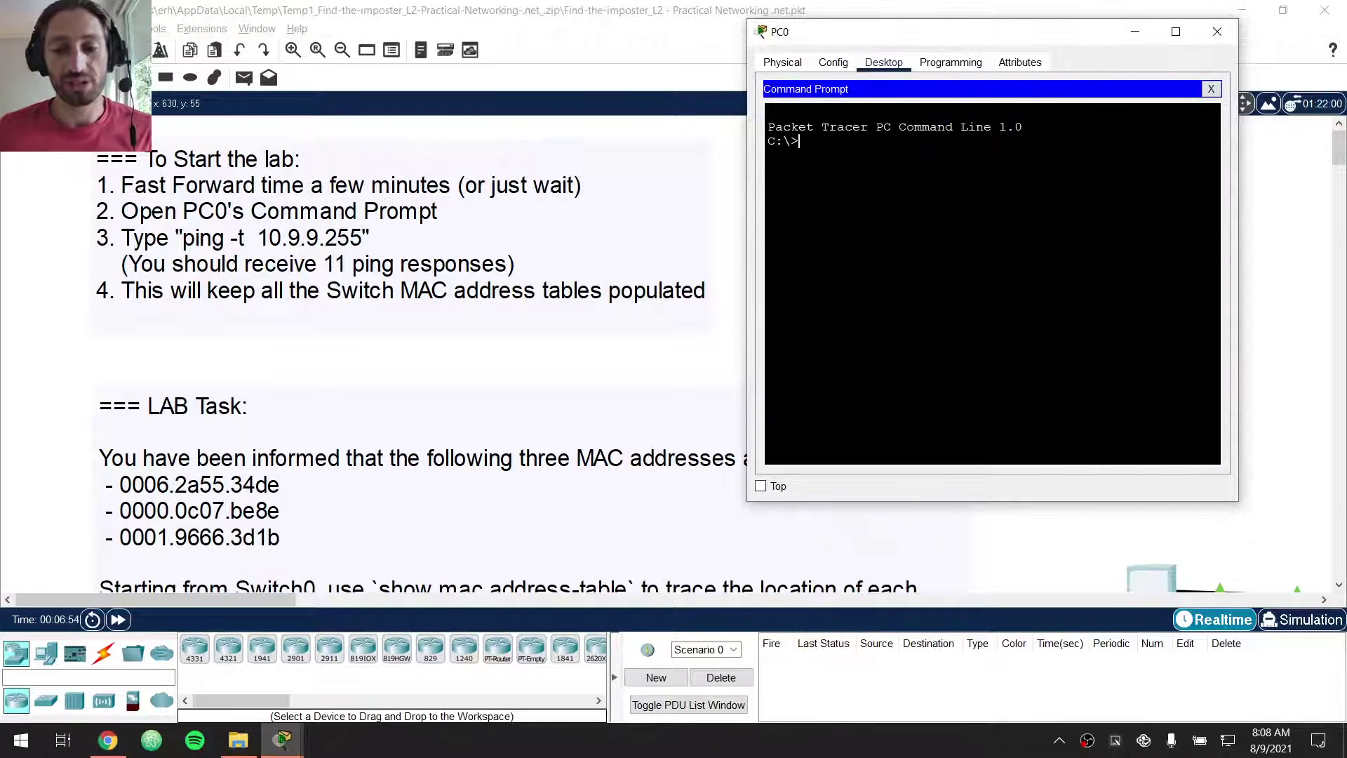
text( ping -t 10.9.9)
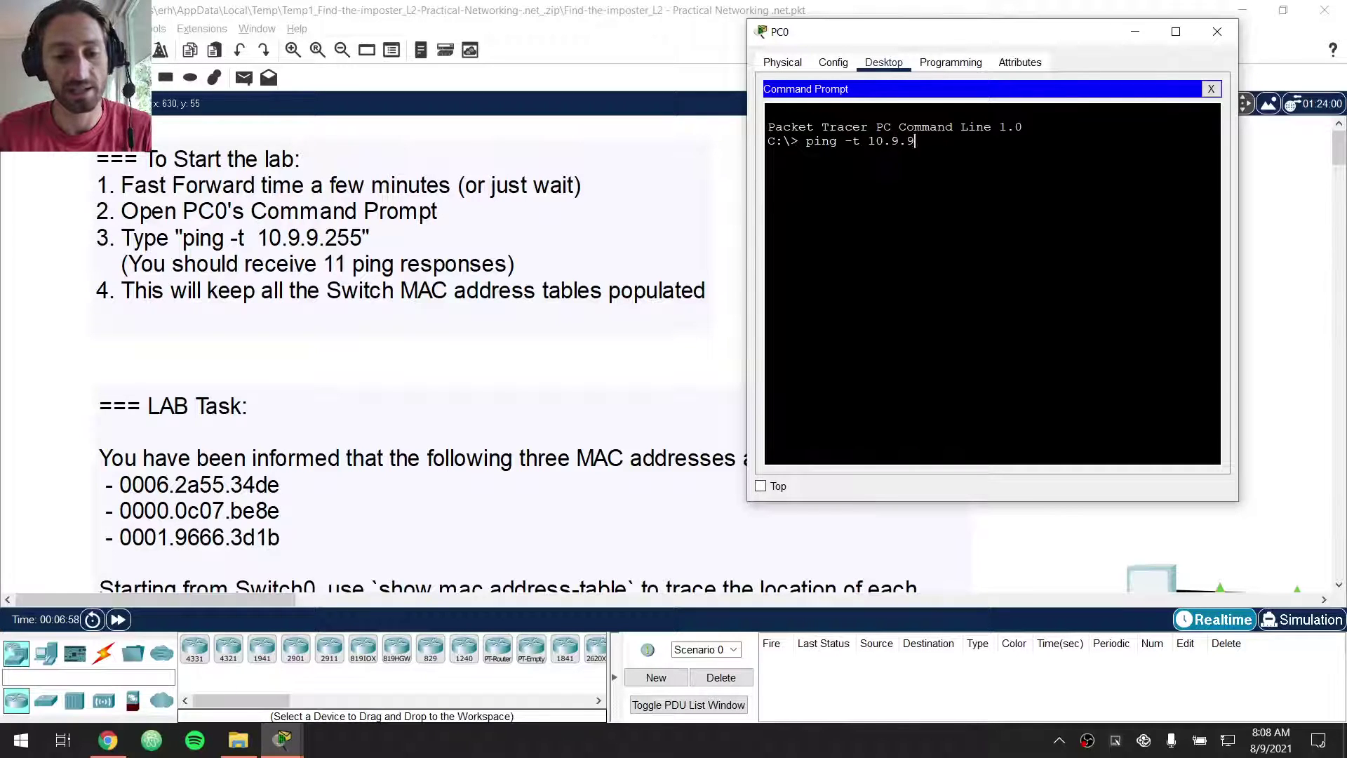
text(.255)
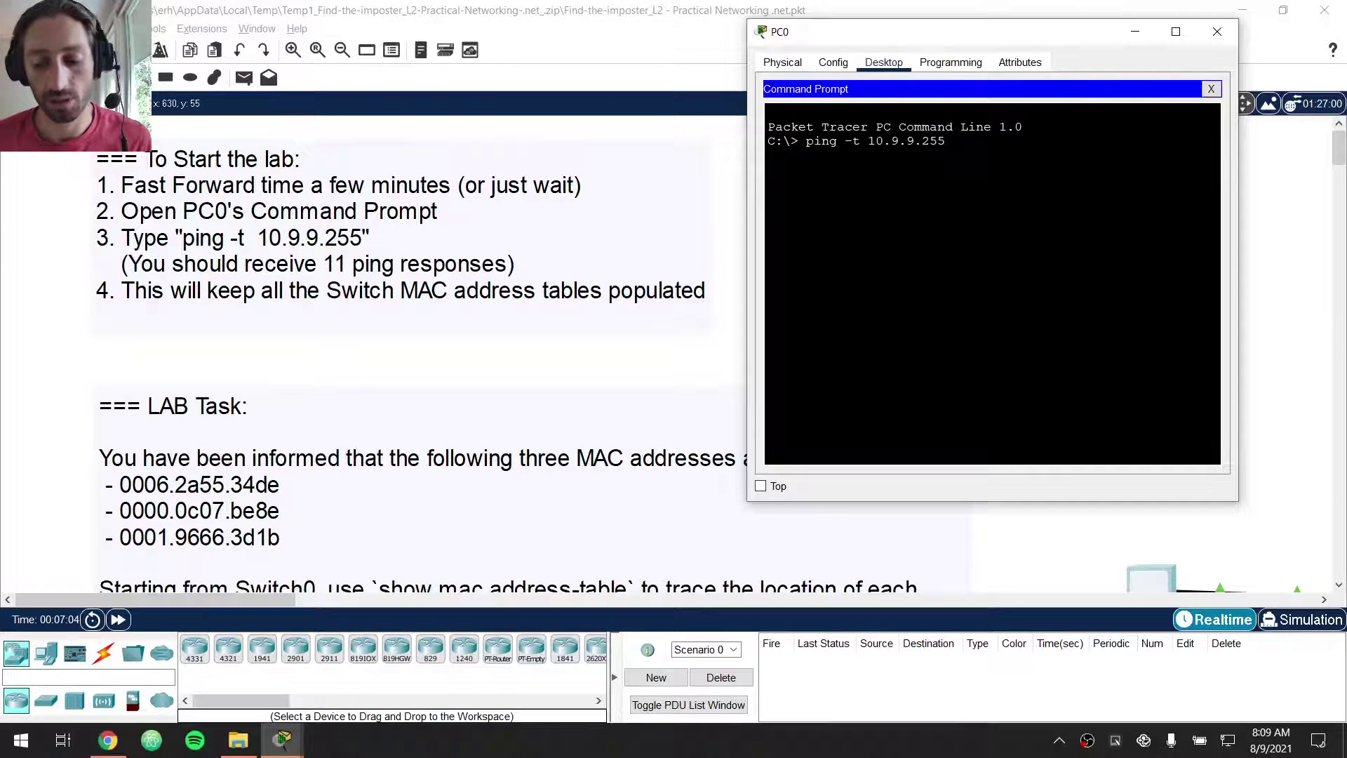
key(Return)
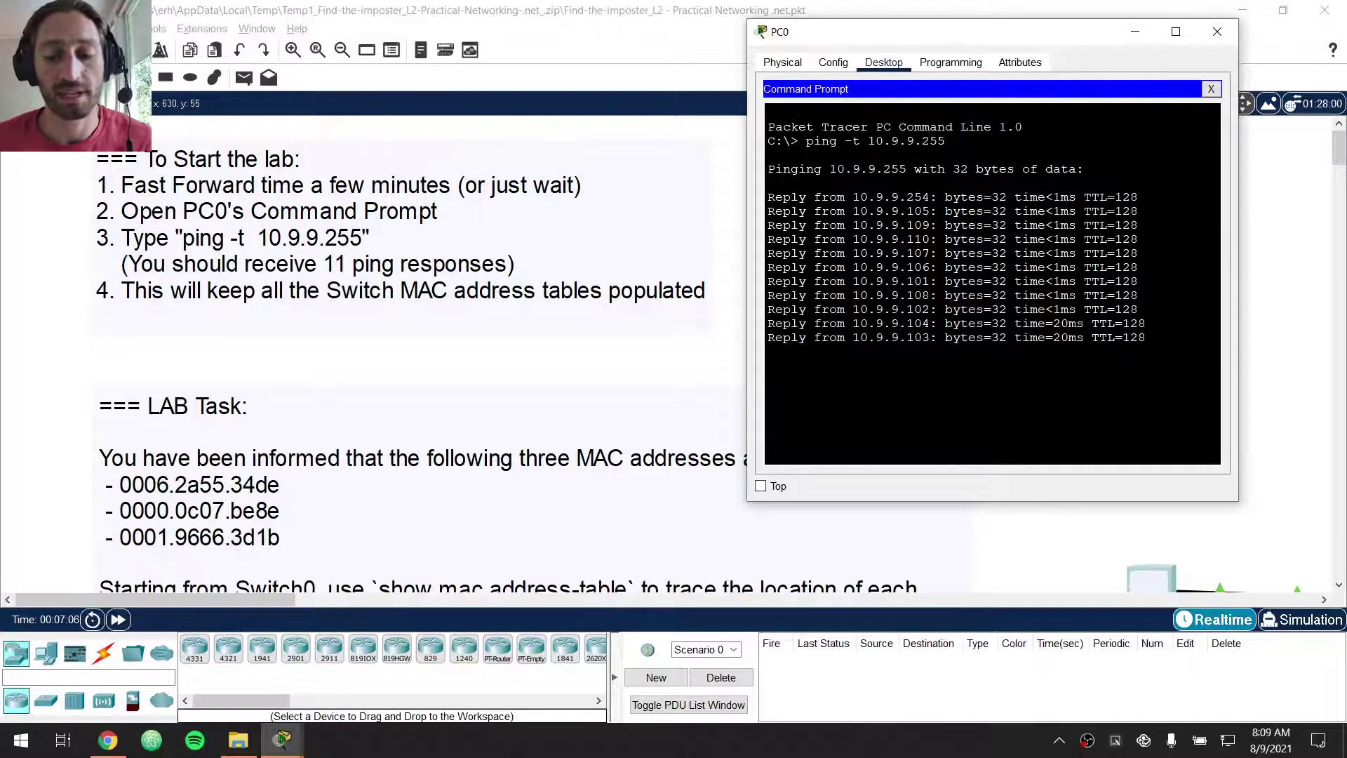
key(ctrl+c)
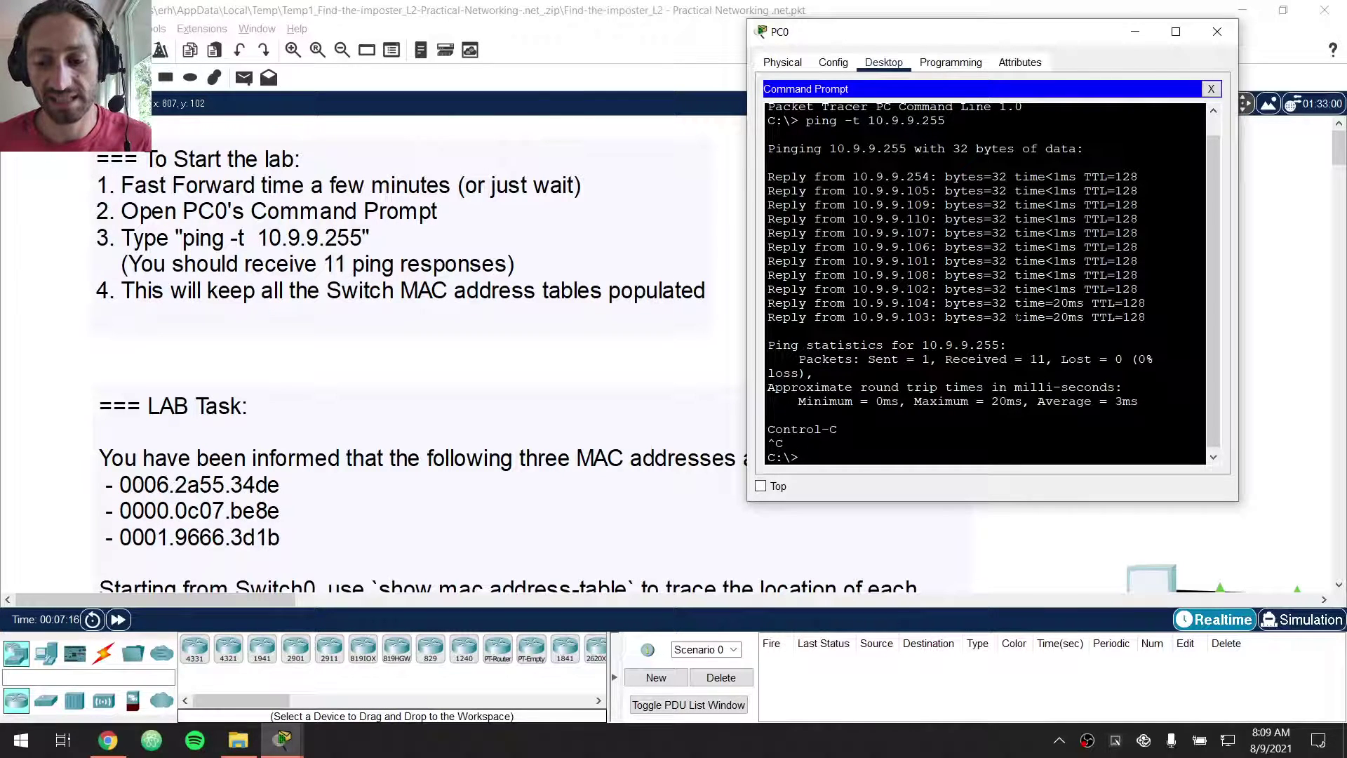
- Highlight the eleven replying addresses in the output, starting with 10.9.9.254
drag(1013, 317, 768, 177)
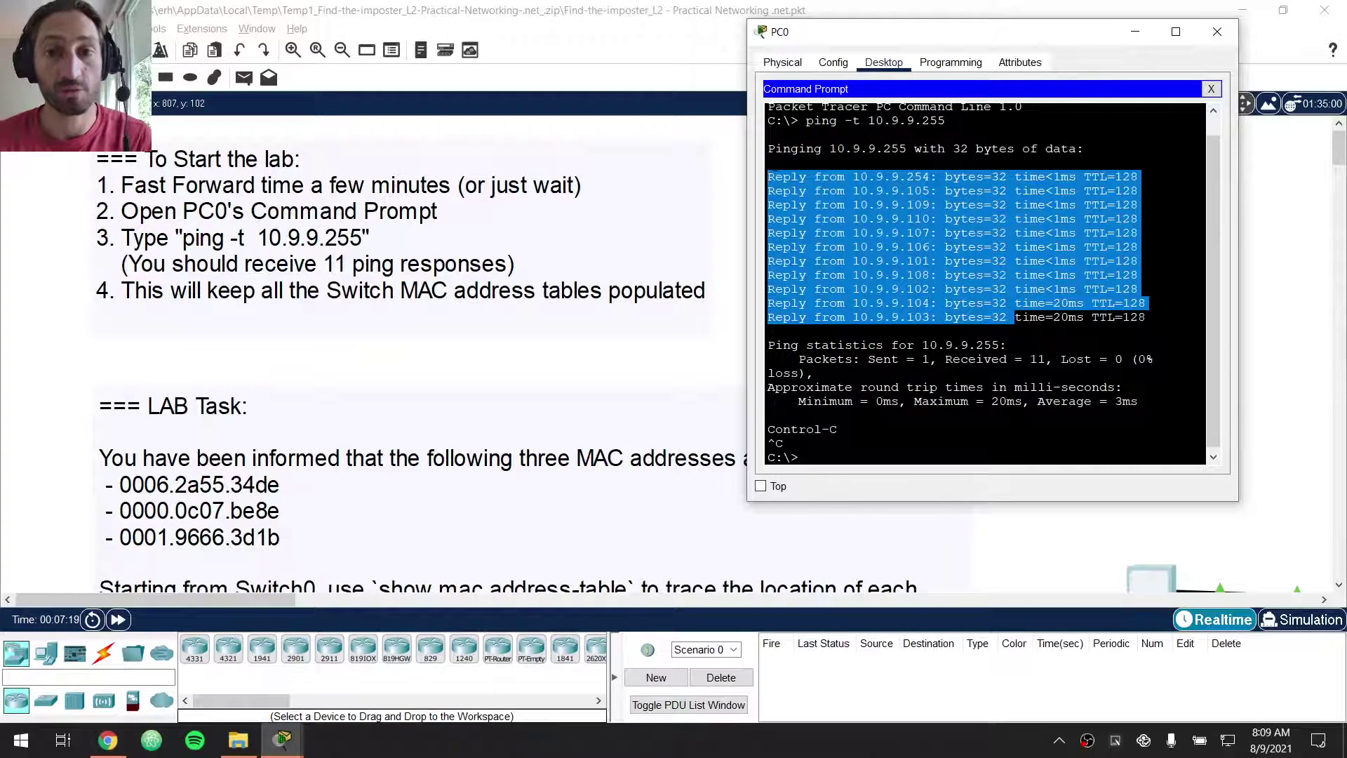
click(344, 266)
click(1024, 219)
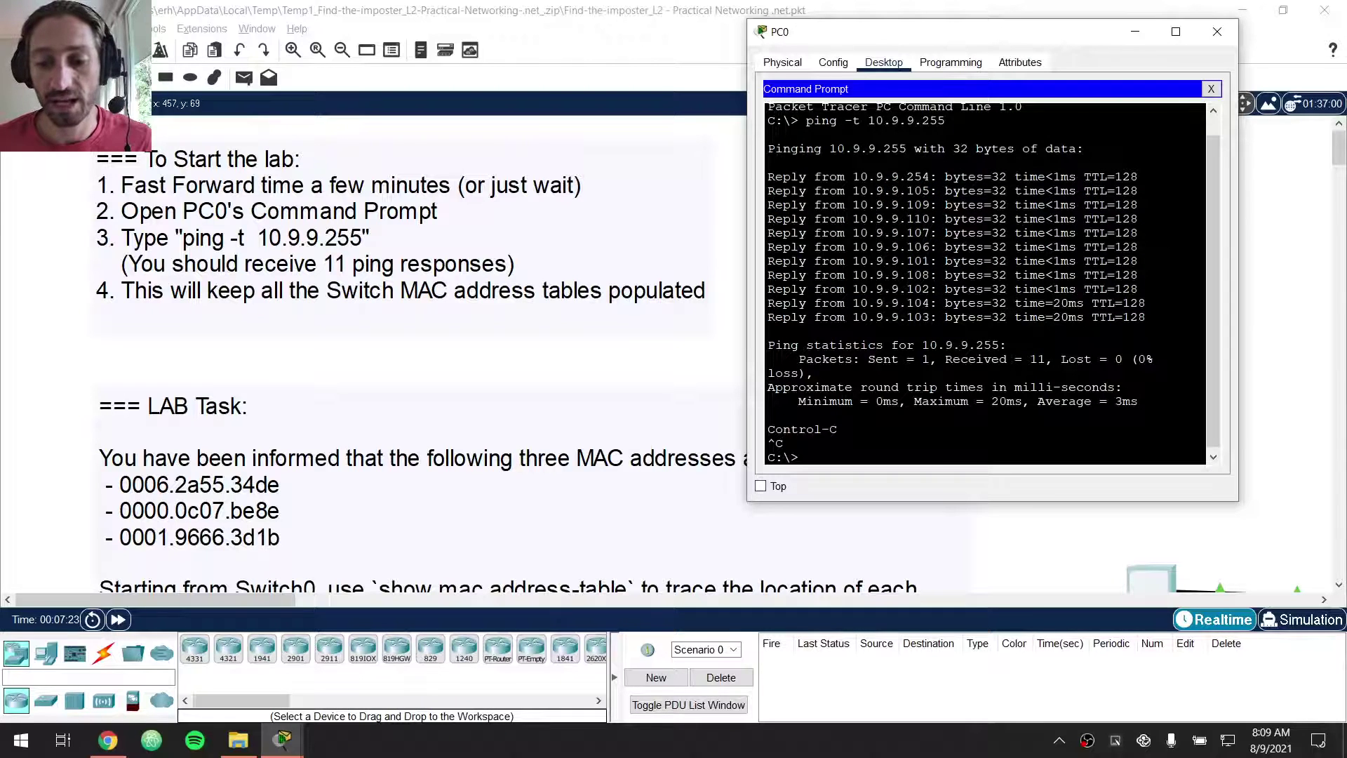
drag(853, 177, 933, 177)
click(913, 190)
double_click(917, 205)
double_click(921, 233)
double_click(920, 261)
drag(907, 289, 952, 317)
double_click(921, 303)
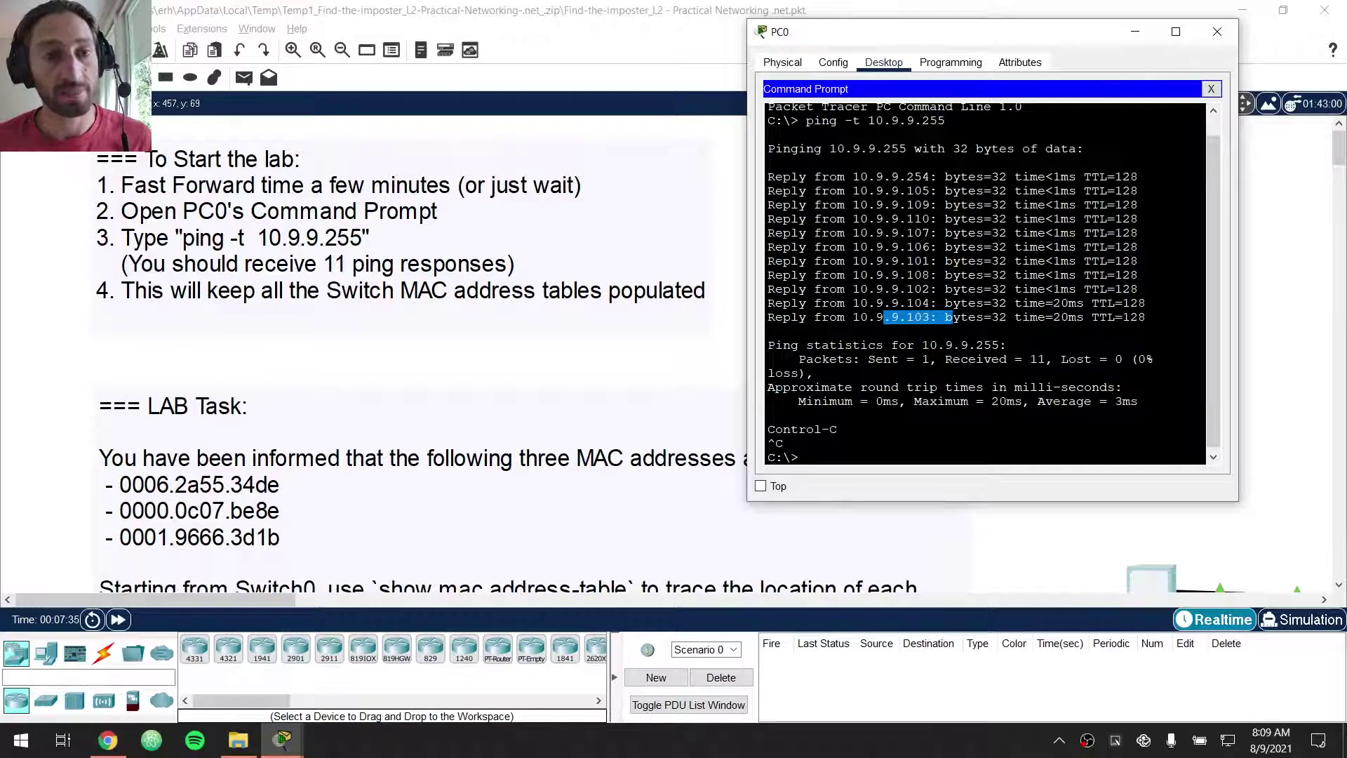
click(953, 316)
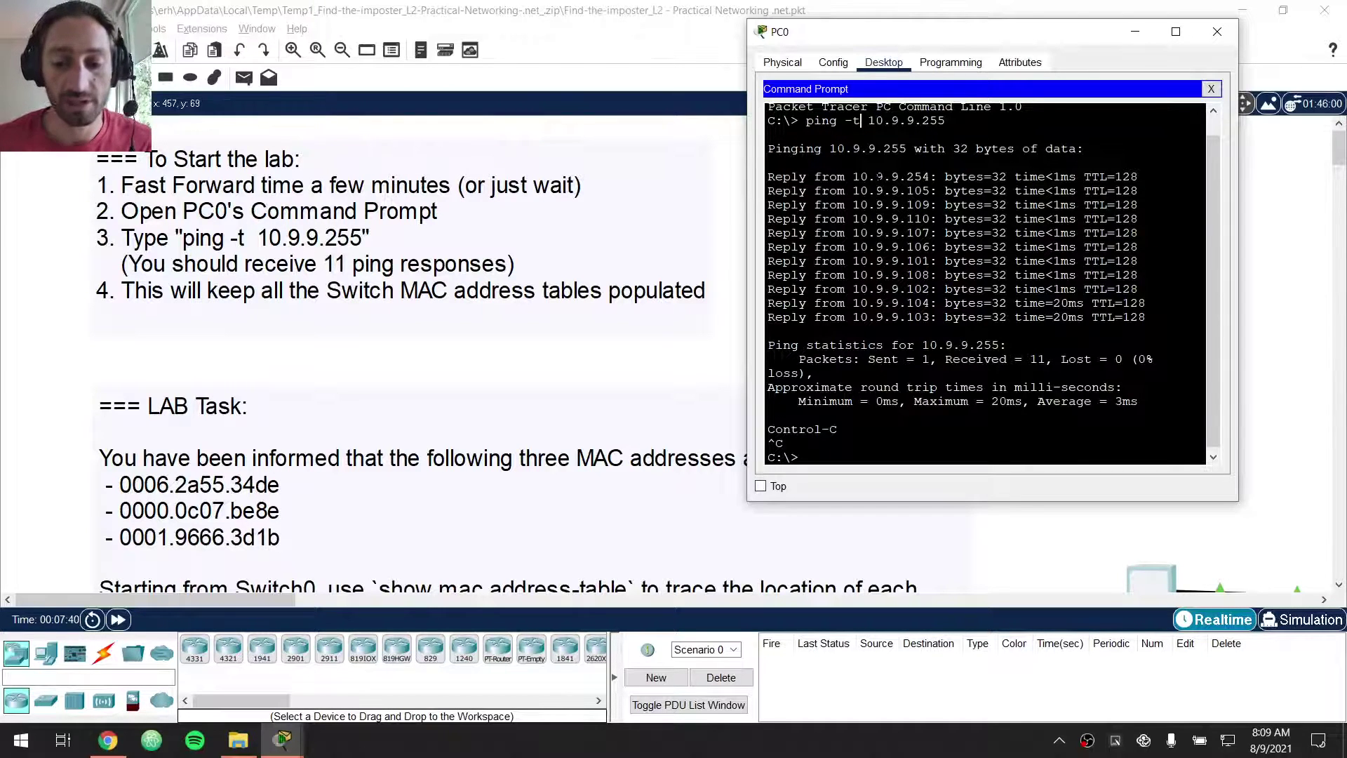
- Recall and restart the continuous ping to 10.9.9.255
key(Return)
key(Return)
key(Return)
key(Up)
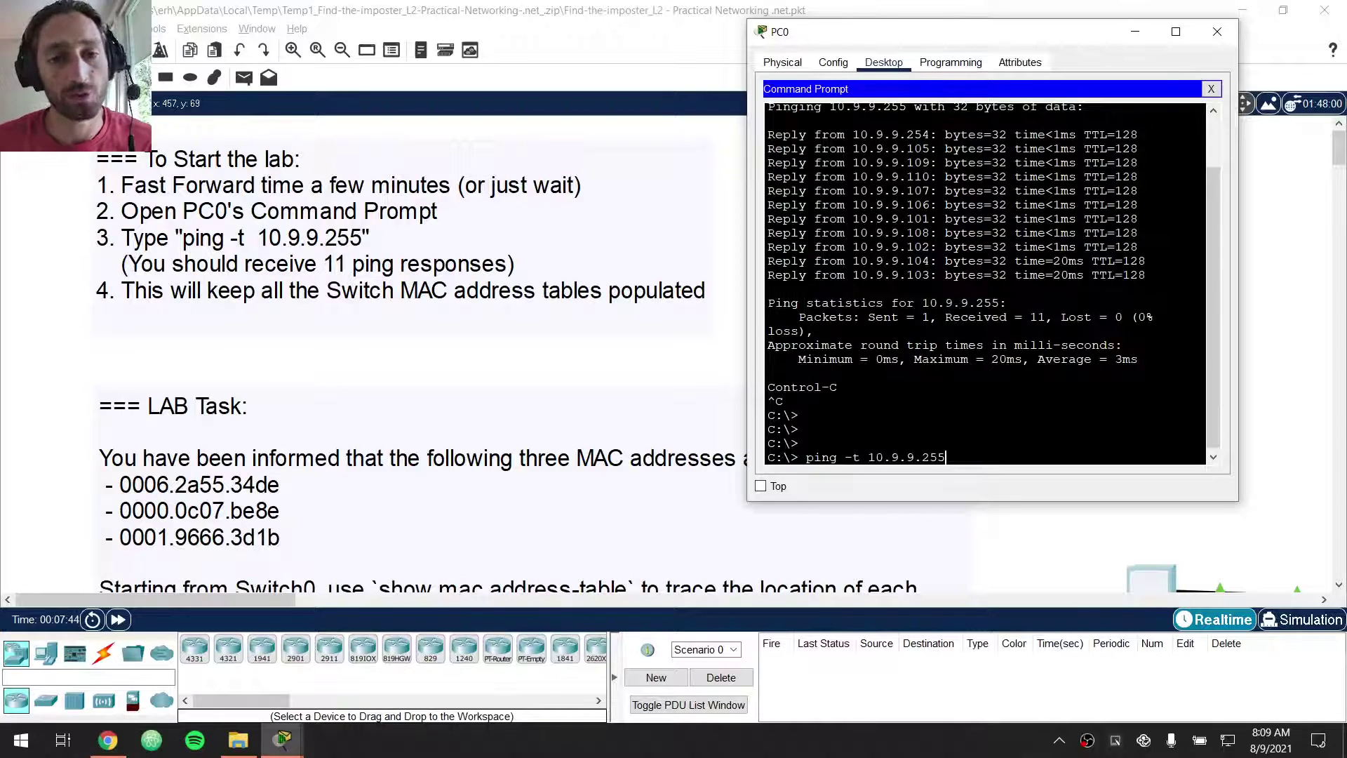
key(Return)
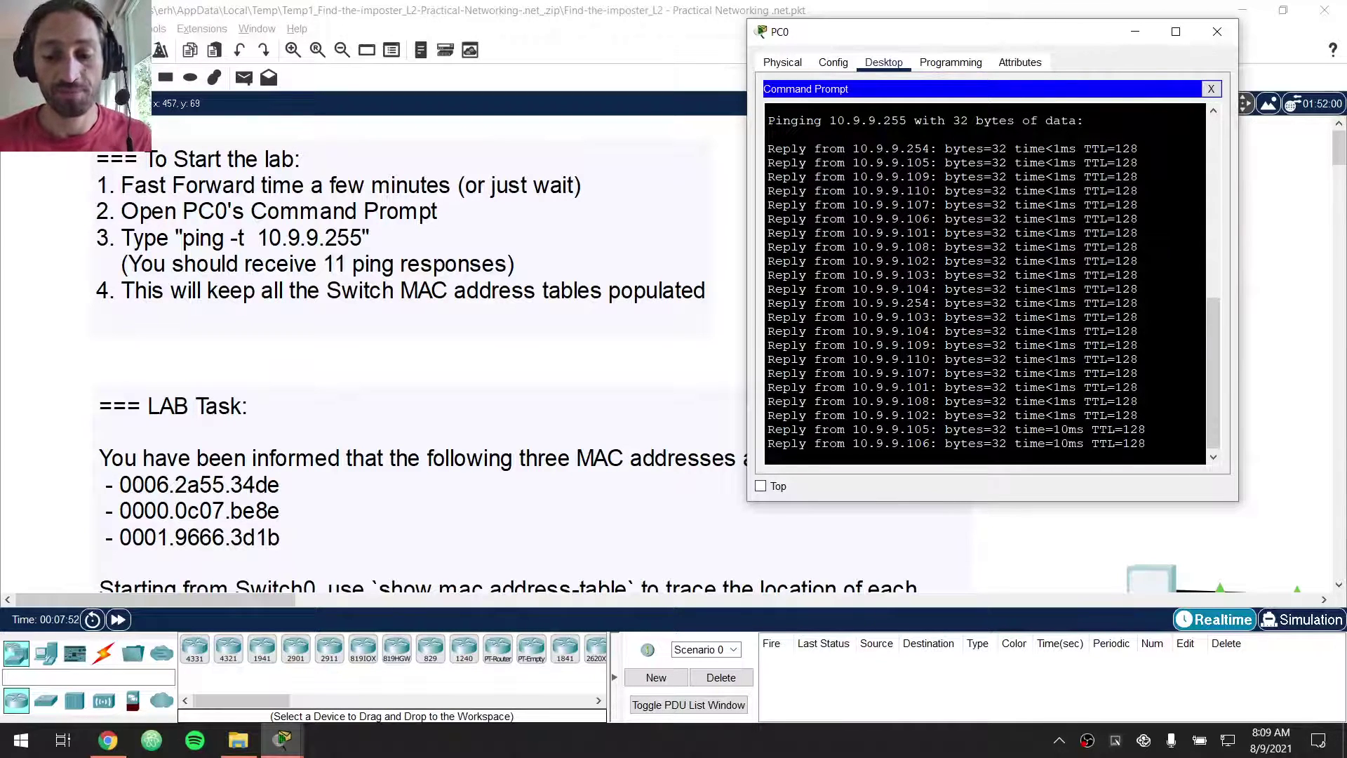
- Minimize PC0's window and bring up the LAB Task and RESTRICTIONS notes
click(1134, 32)
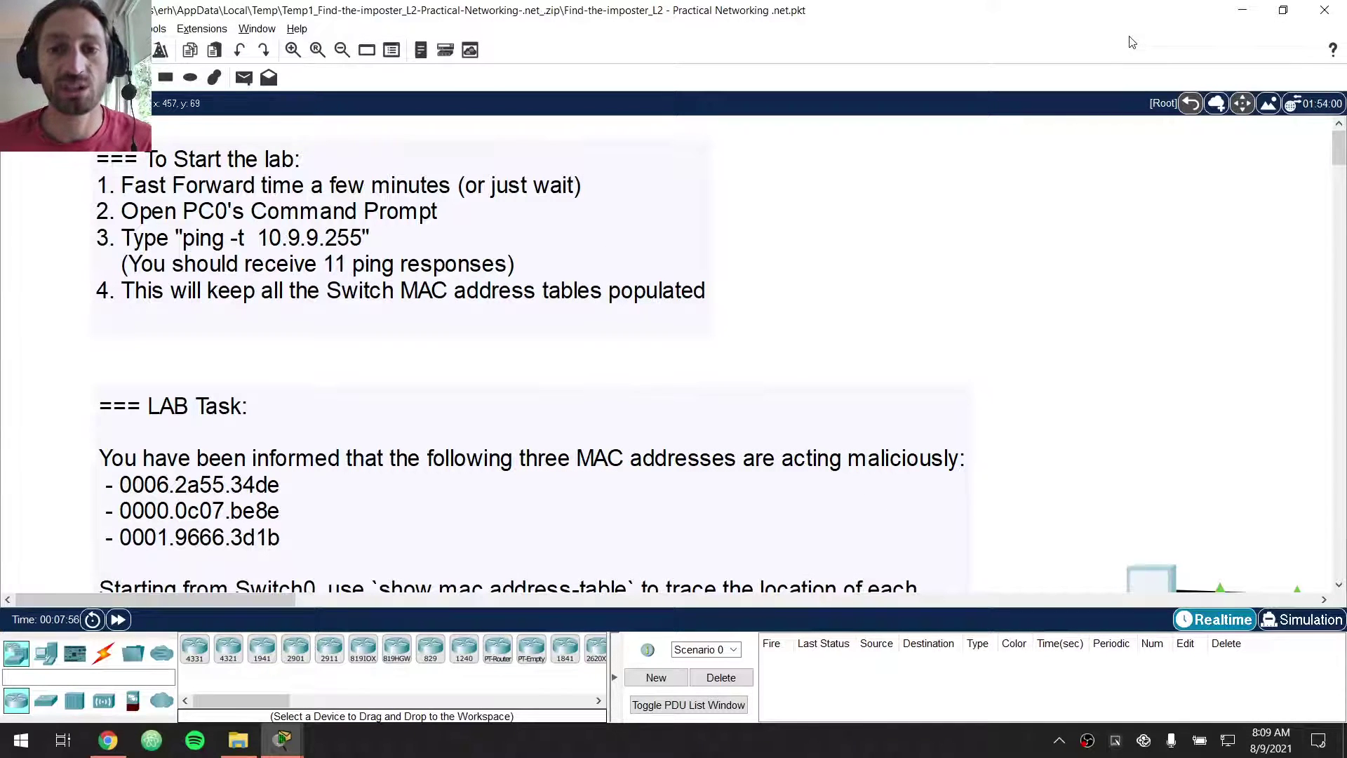
click(385, 309)
scroll(563, 307, down, 2)
scroll(563, 308, down, 1)
scroll(564, 308, down, 1)
scroll(563, 307, down, 1)
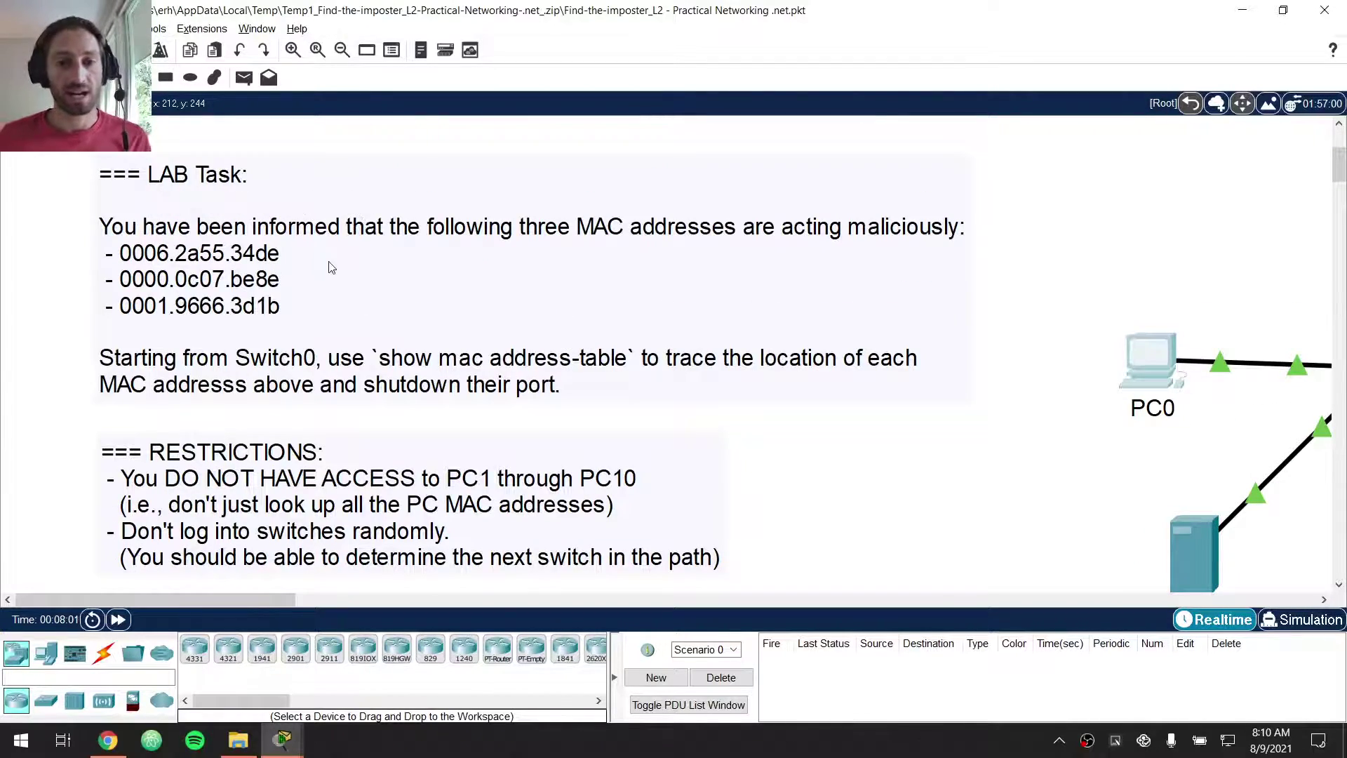
scroll(331, 267, up, 1)
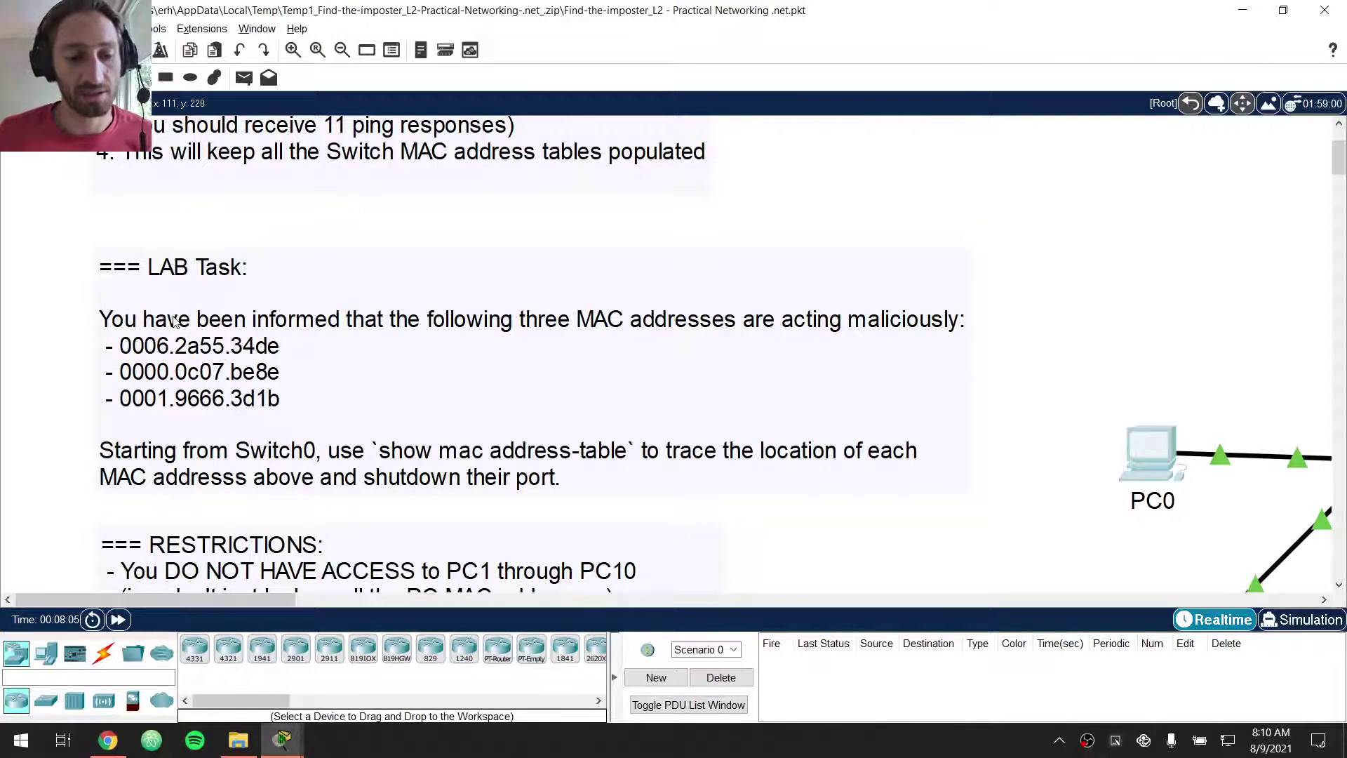
scroll(175, 324, down, 1)
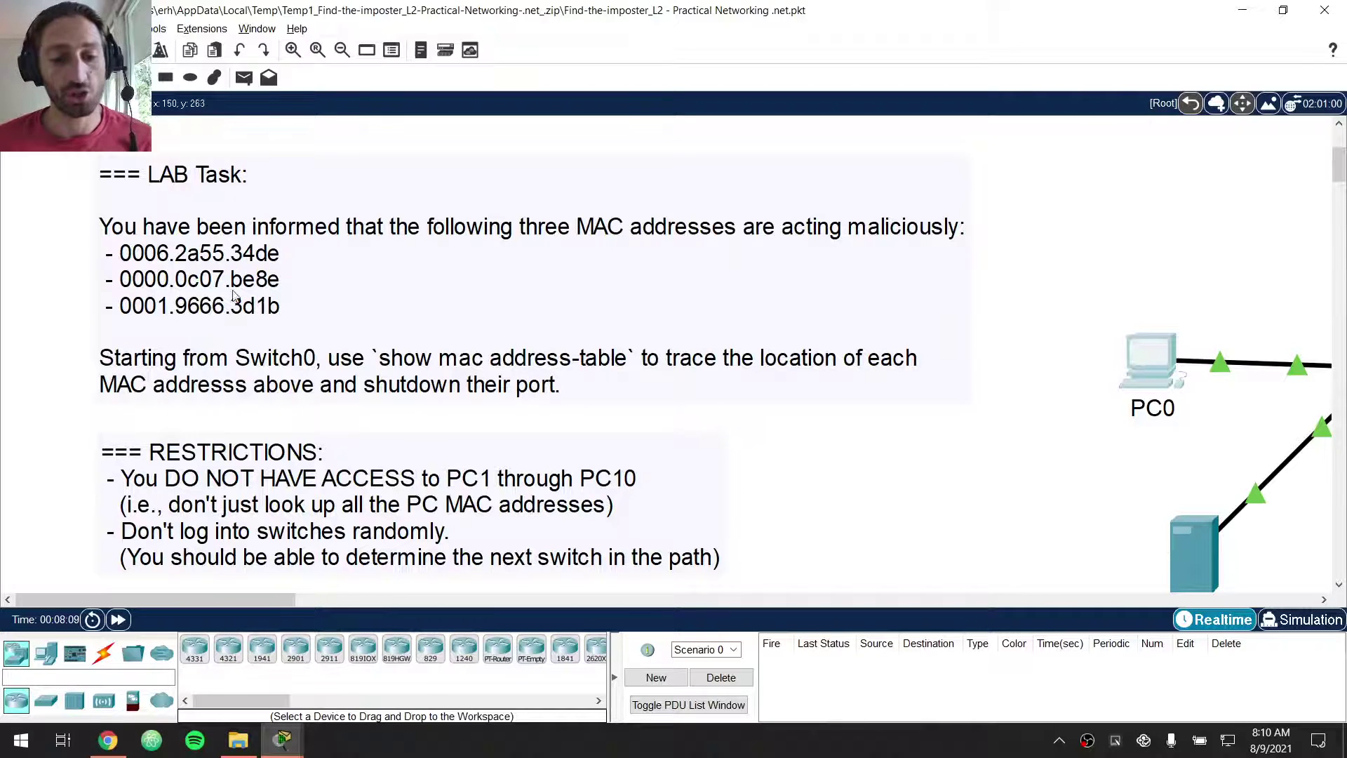
click(322, 277)
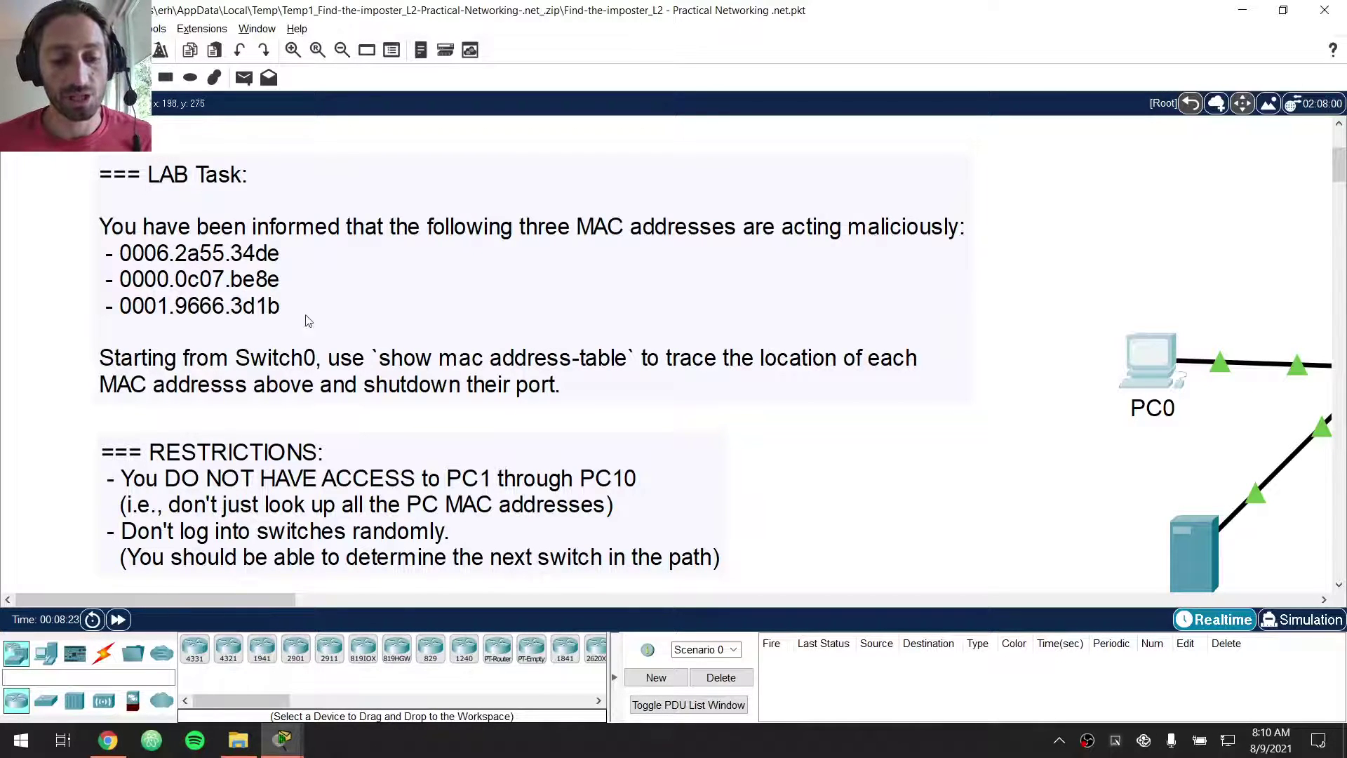
- Run show mac address-table in Switch0's CLI
click(294, 370)
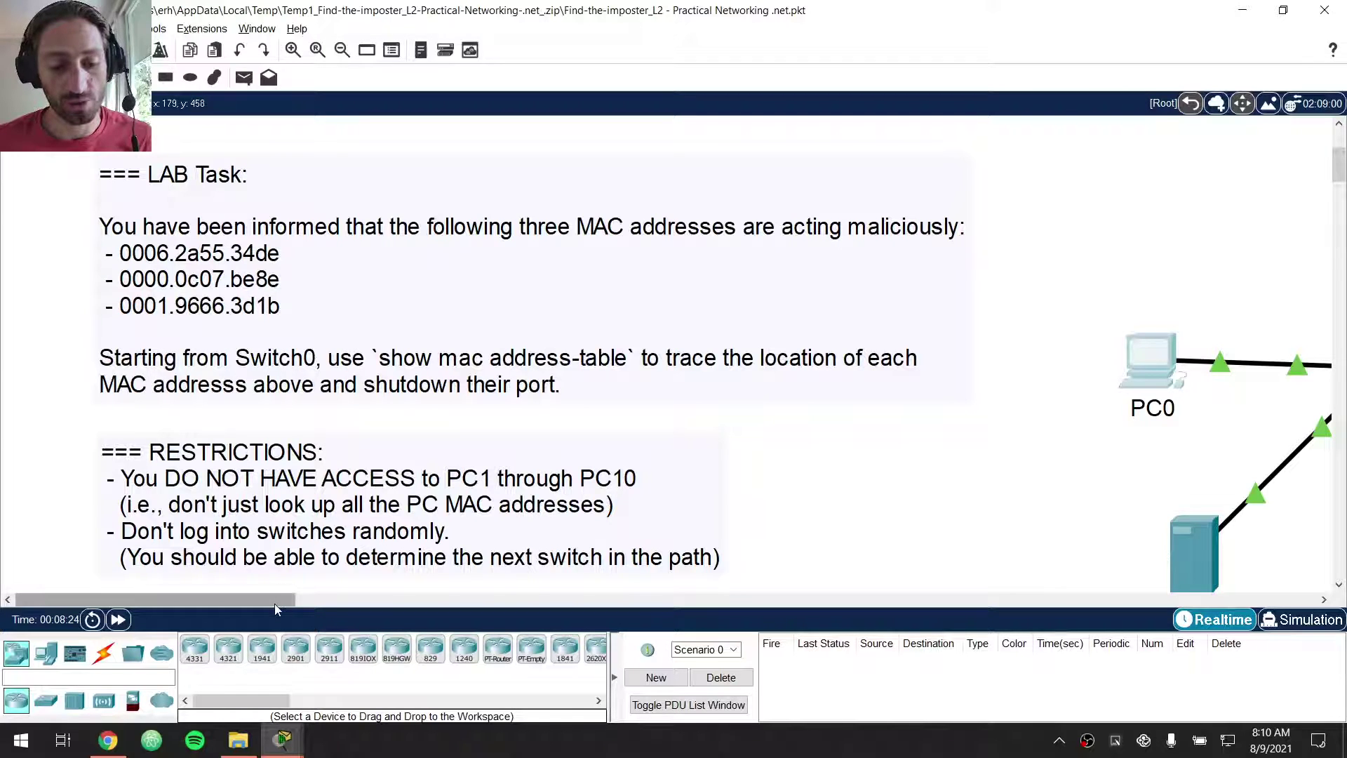
drag(275, 600, 342, 601)
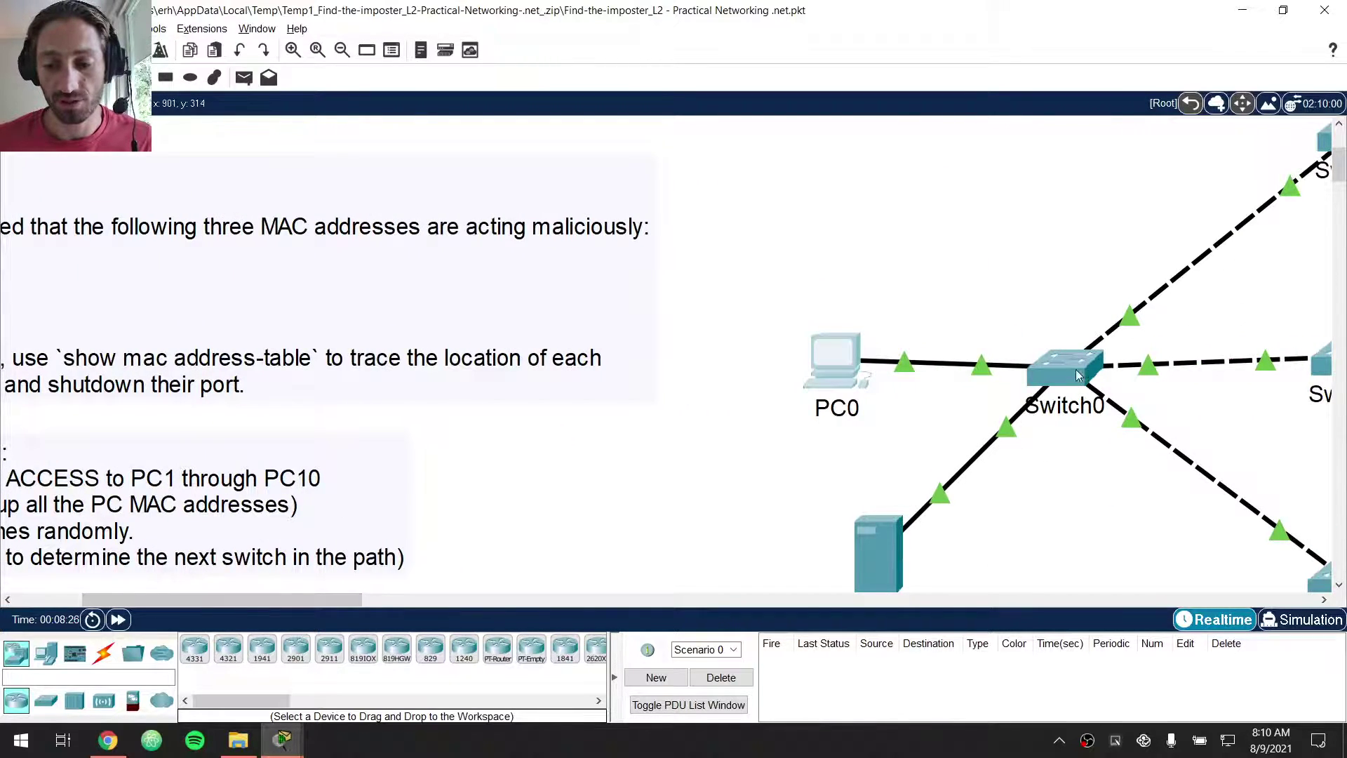
click(1078, 376)
drag(697, 120, 993, 120)
drag(342, 601, 254, 597)
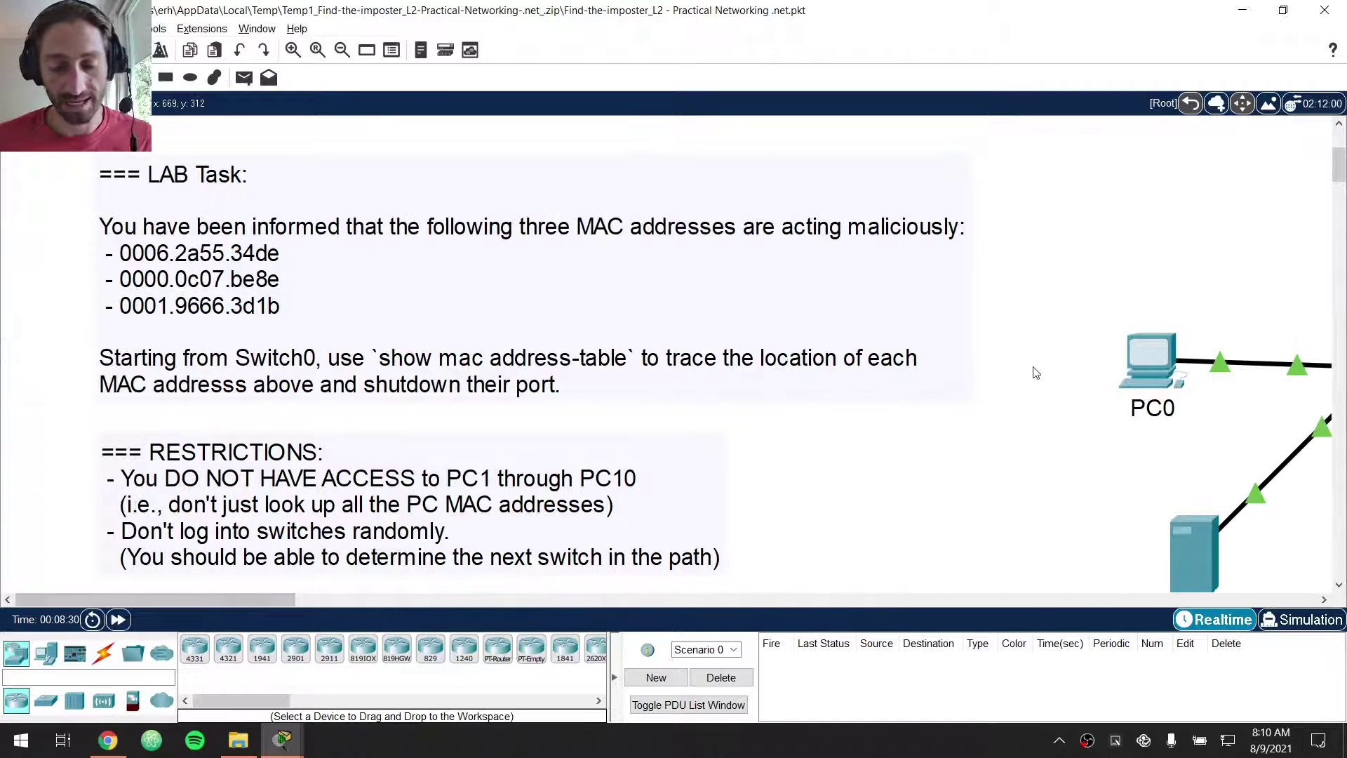
key(alt+Tab)
click(850, 87)
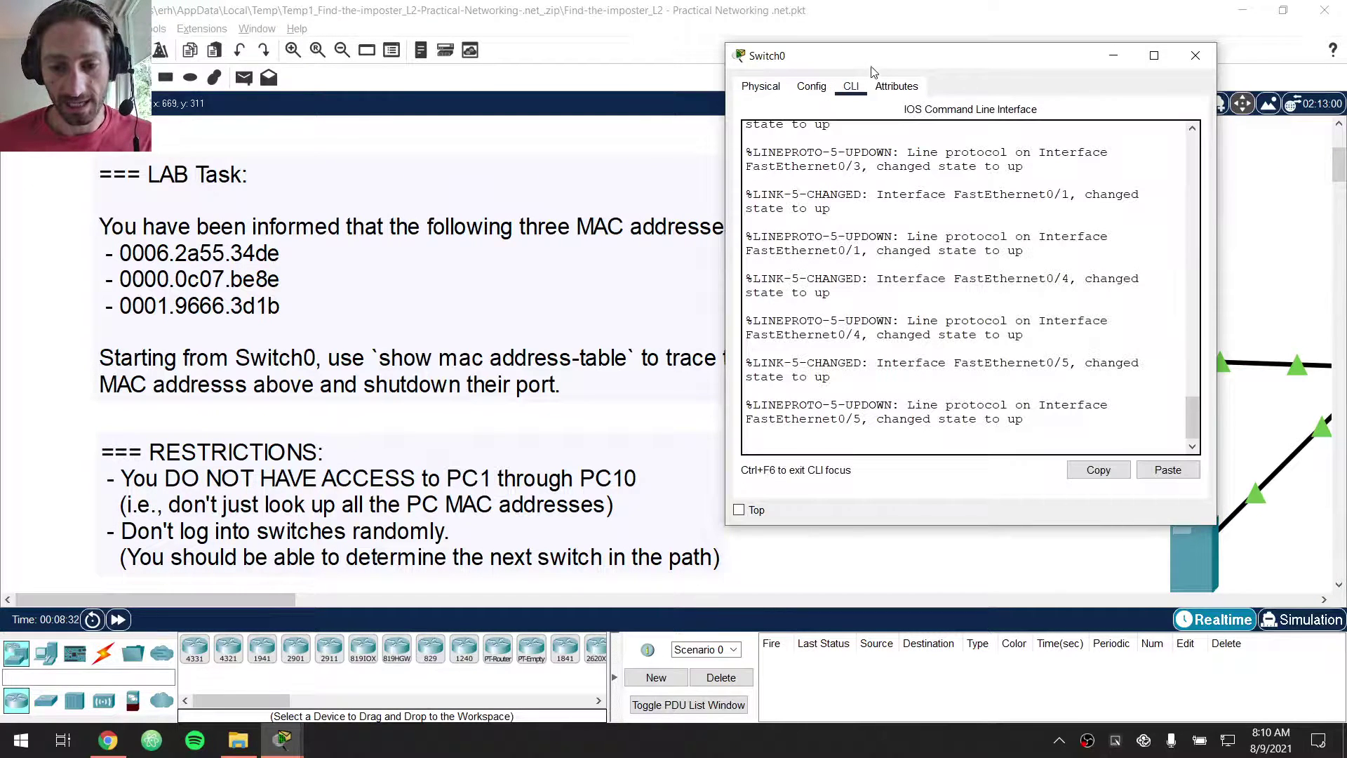
key(Return)
key(Return)
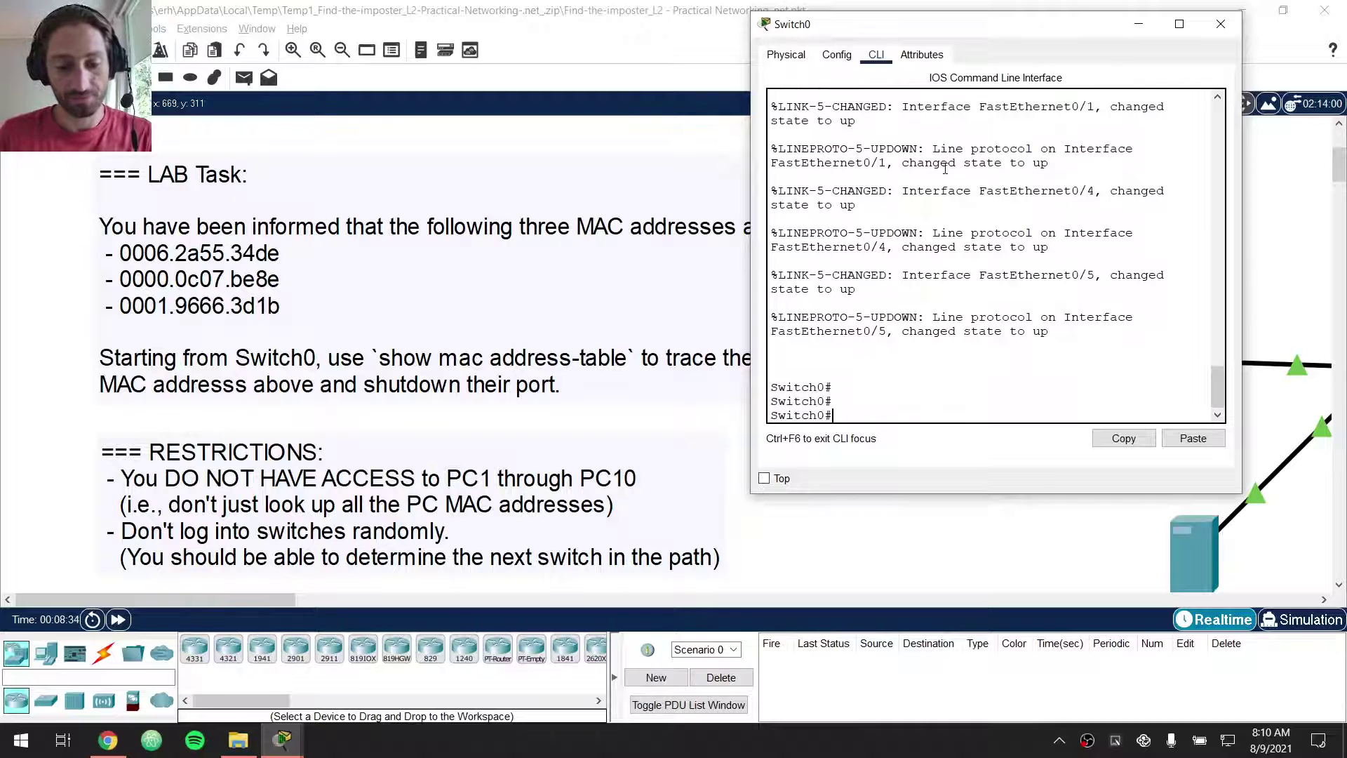
text(show mac ad)
key(Tab)
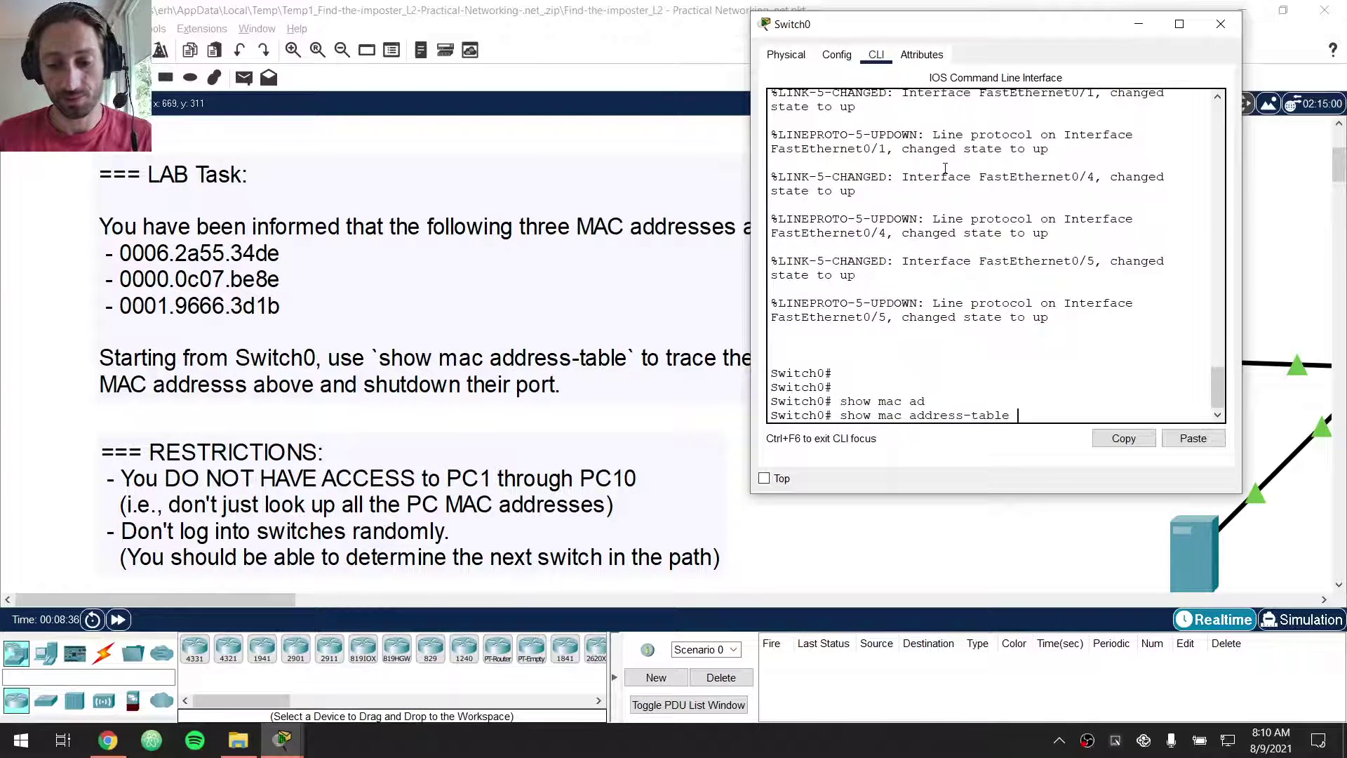
key(Return)
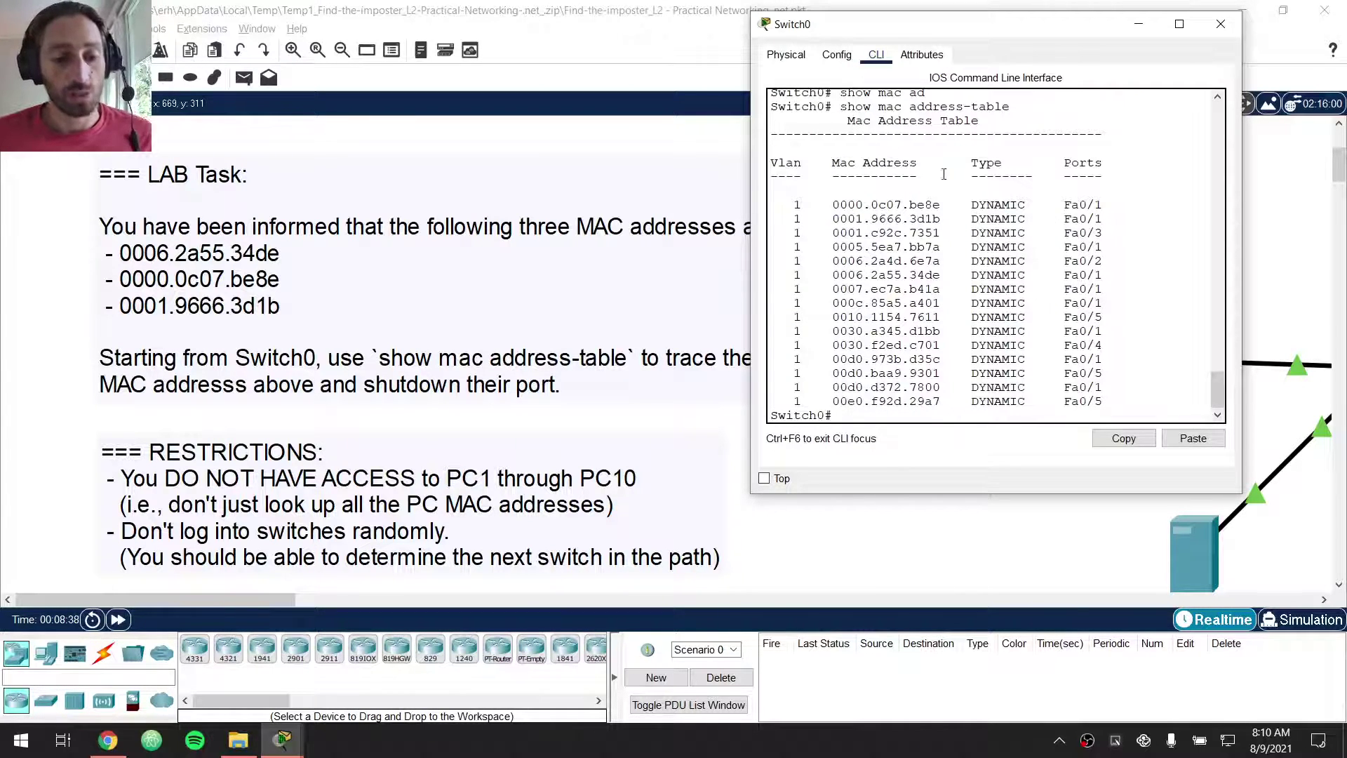
- Highlight 0001.9666.3d1b and its port Fa0/1 in the table output
click(316, 271)
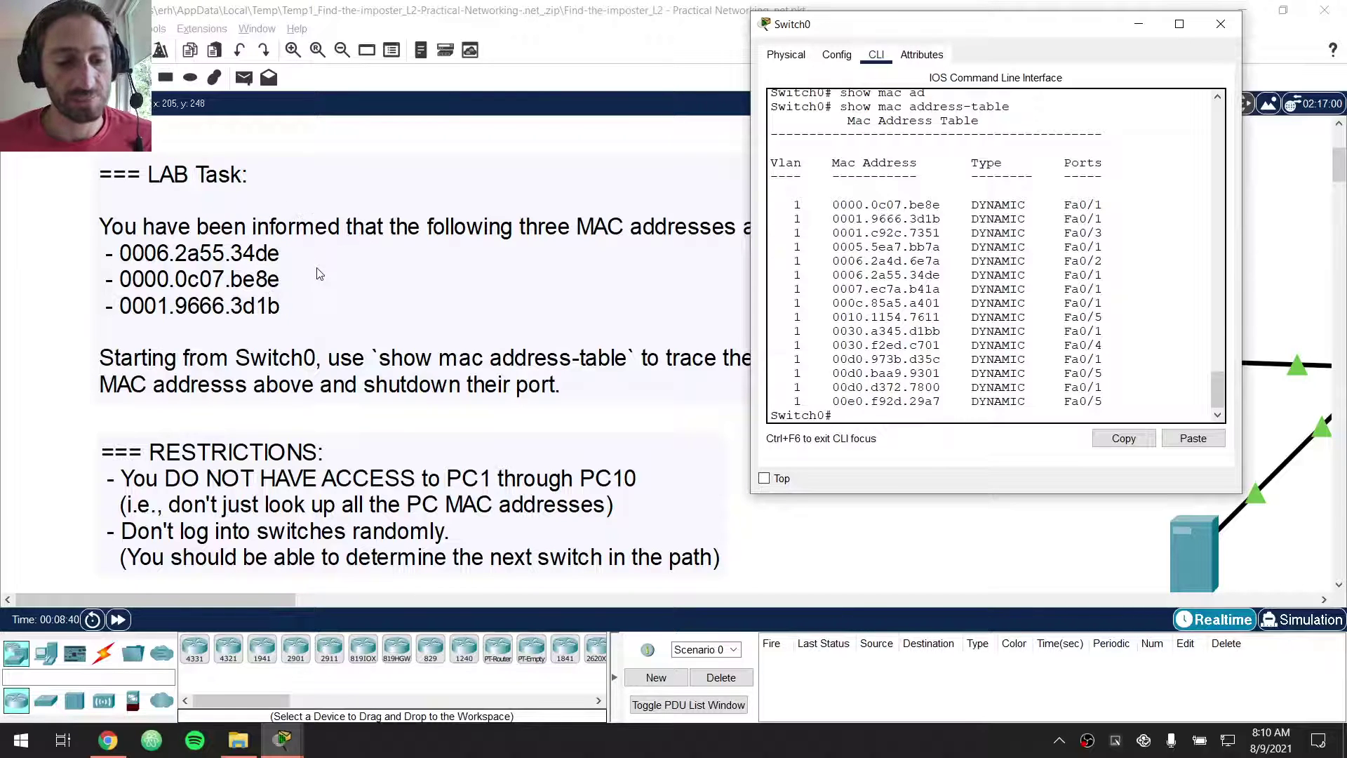
click(315, 273)
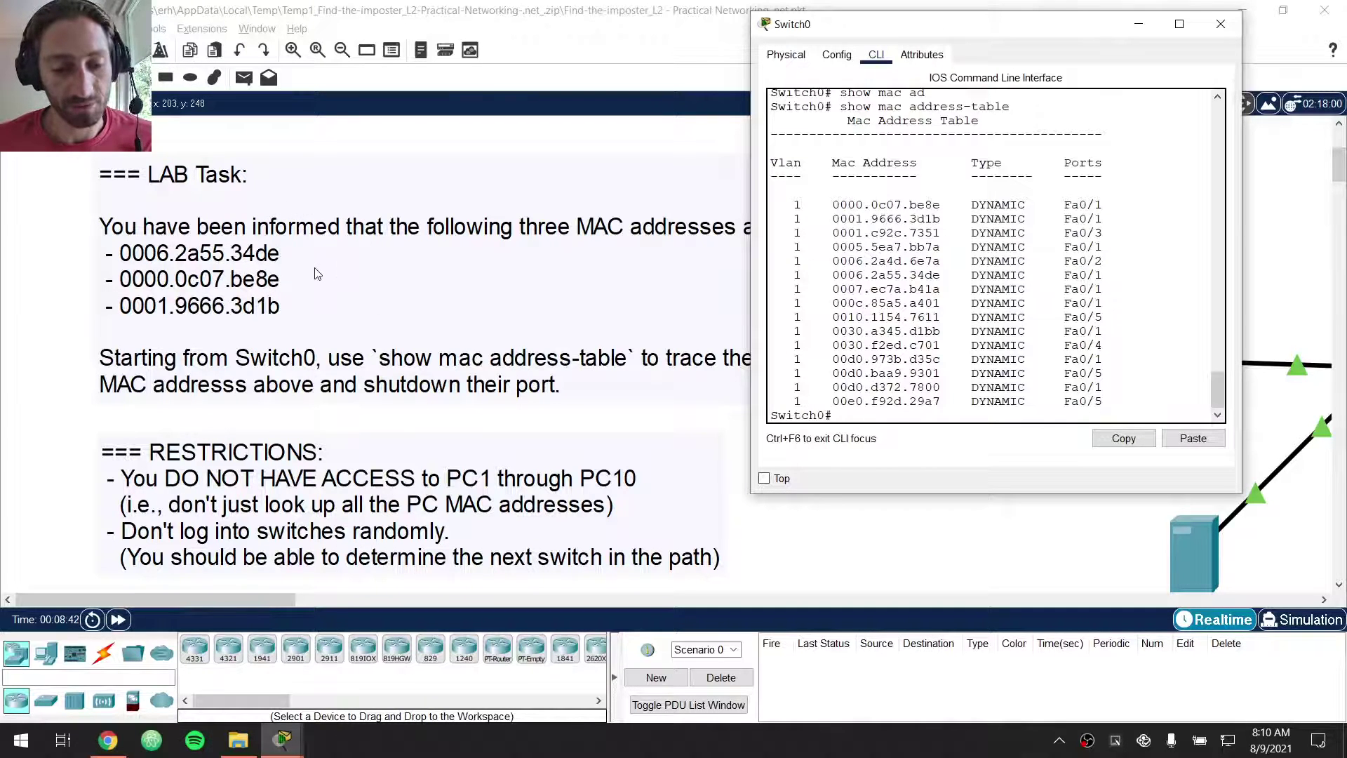
drag(940, 217, 910, 219)
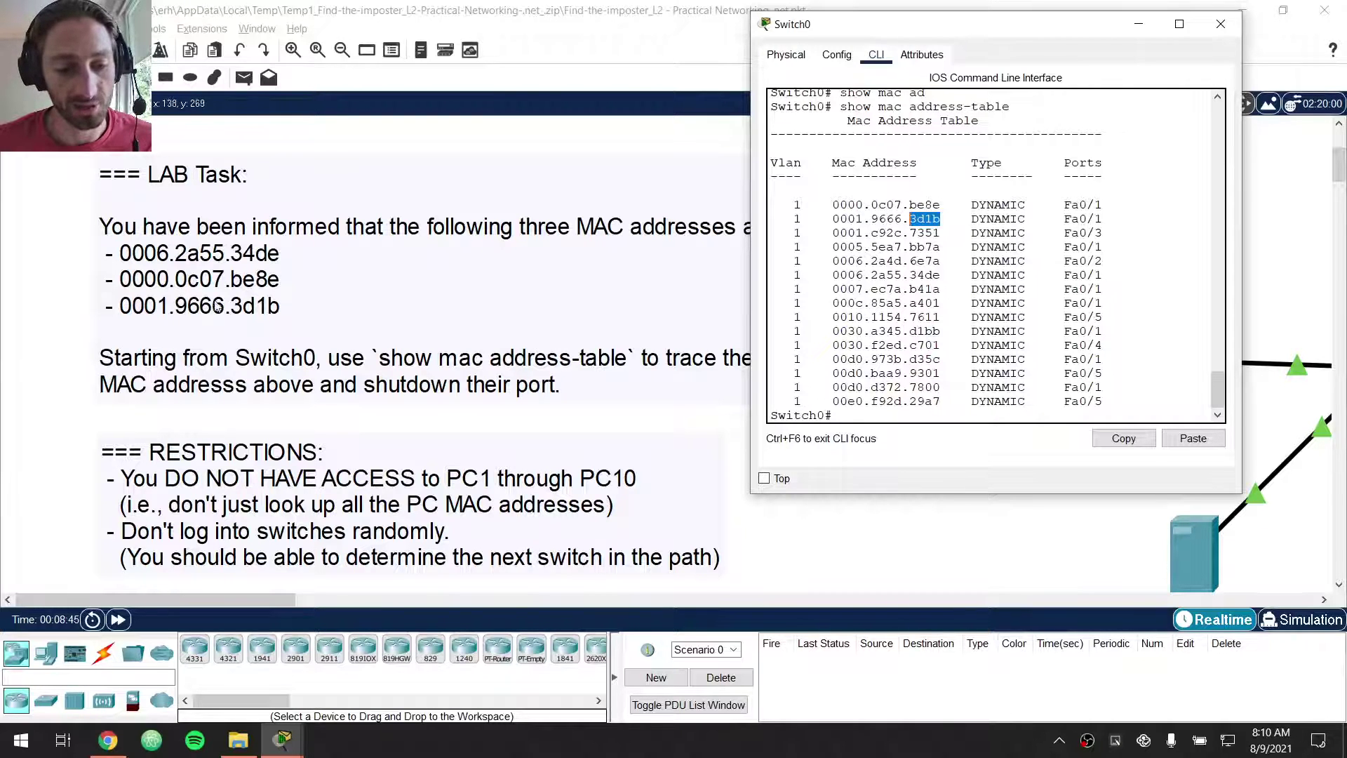
click(251, 308)
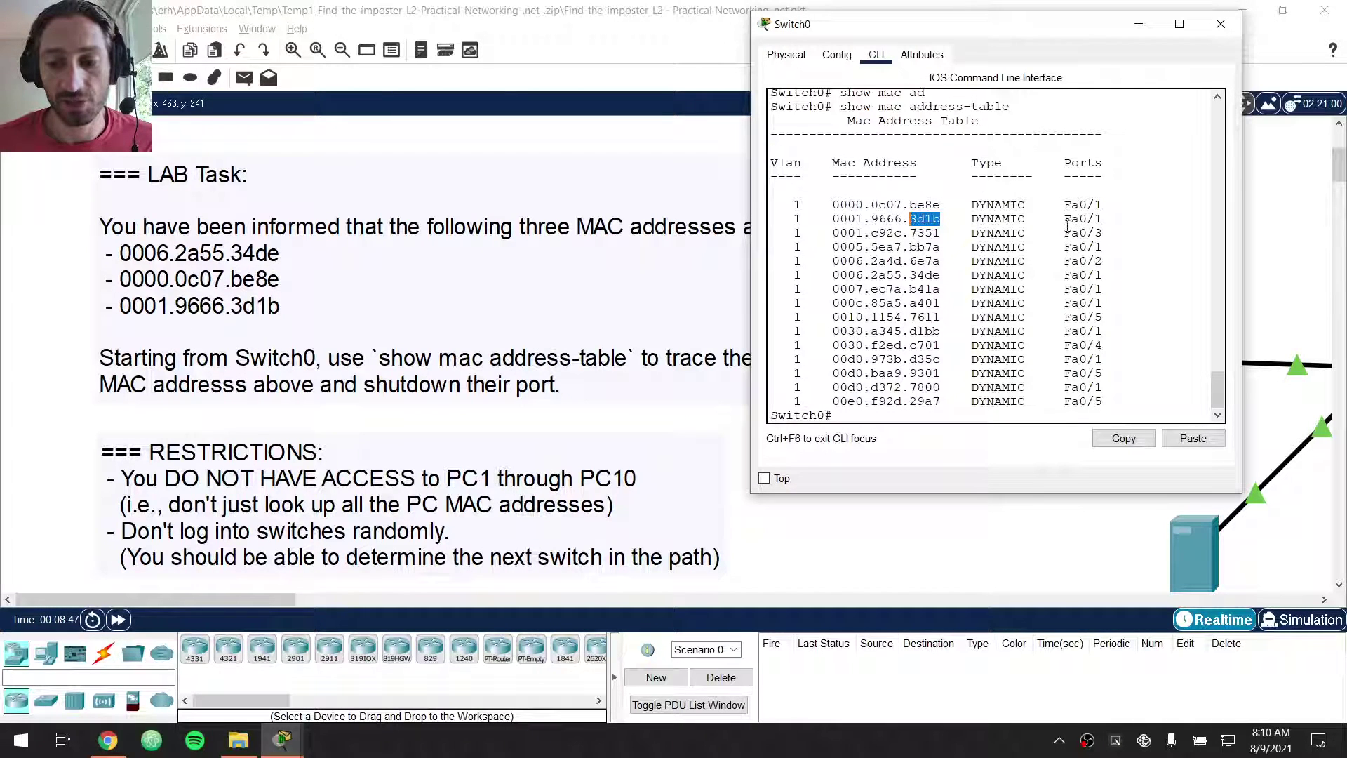
drag(1065, 219, 1104, 219)
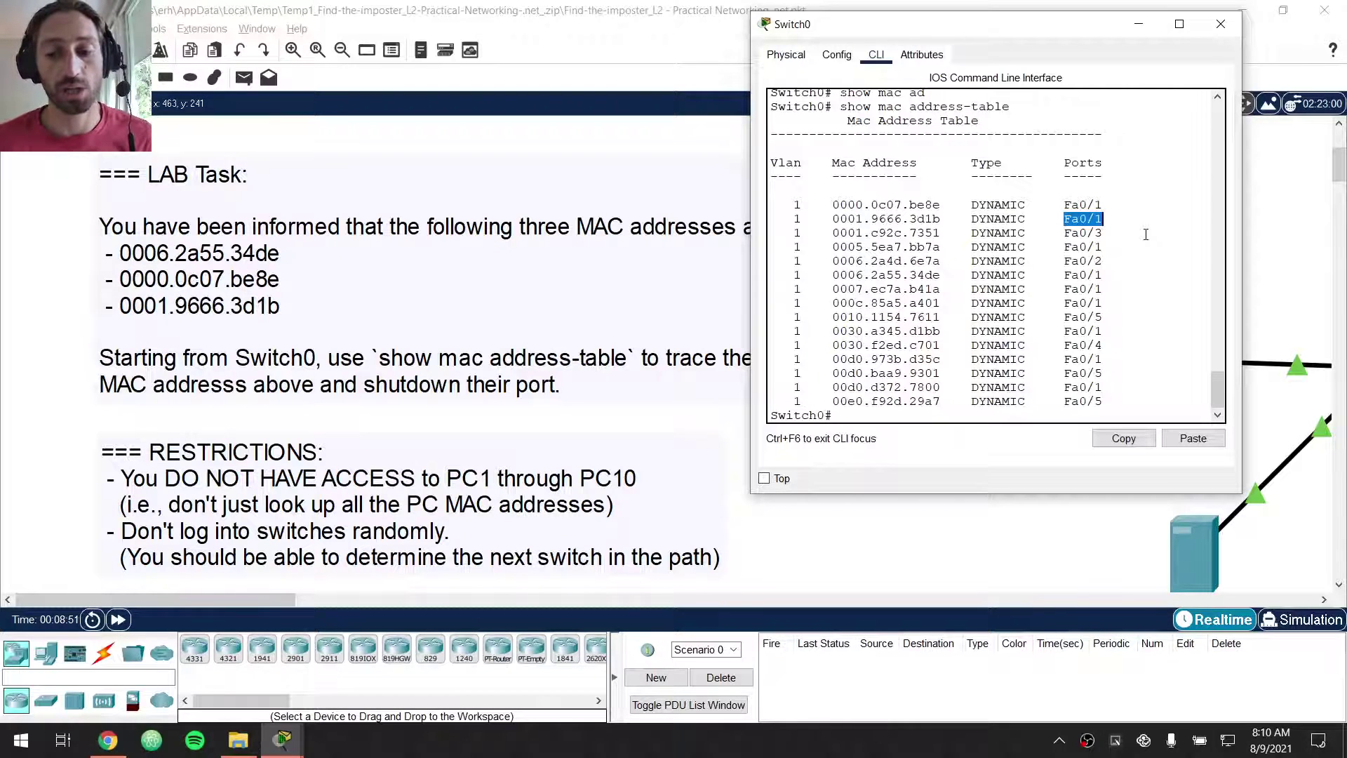
drag(1104, 220, 1062, 217)
- Zoom out to fit PC0, Server0 and Switch0 through PC1–PC10 beside the notes
click(683, 24)
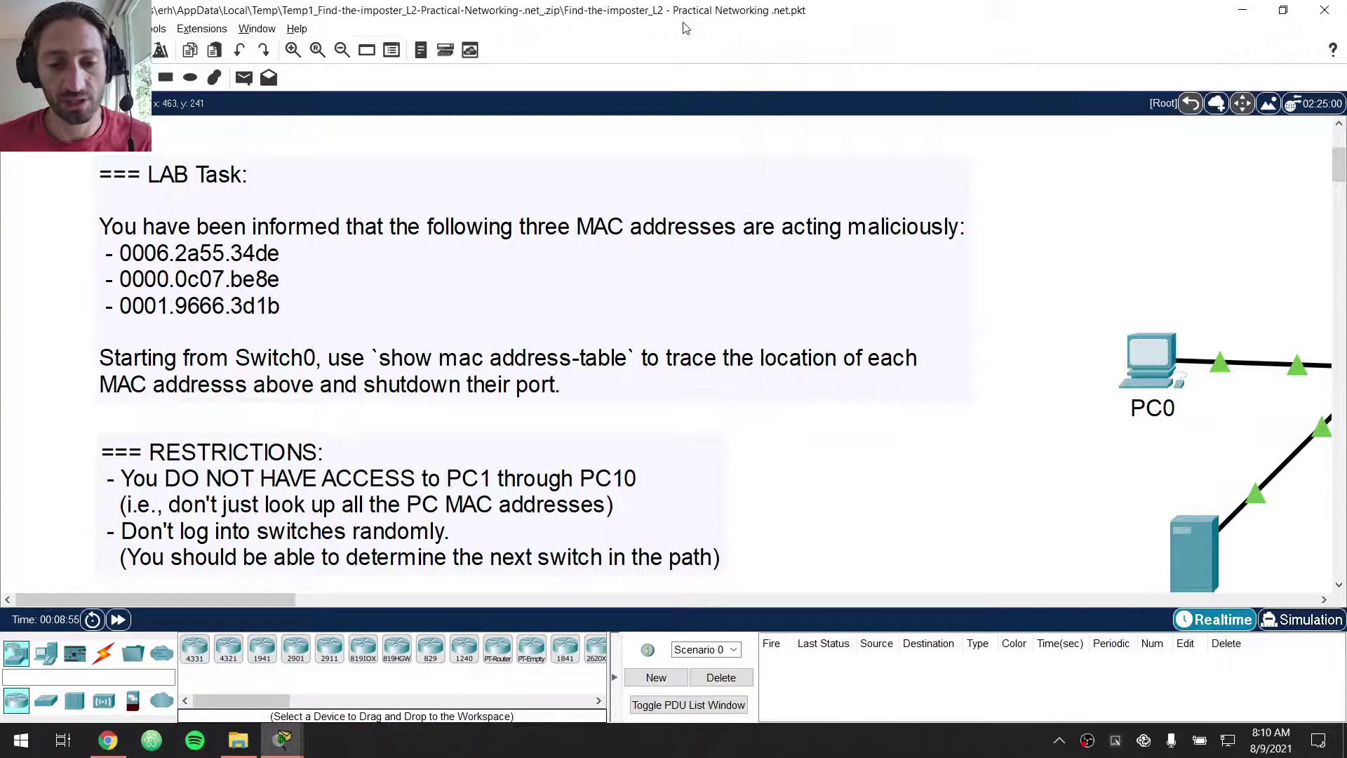
scroll(810, 332, down, 1)
scroll(810, 333, down, 1)
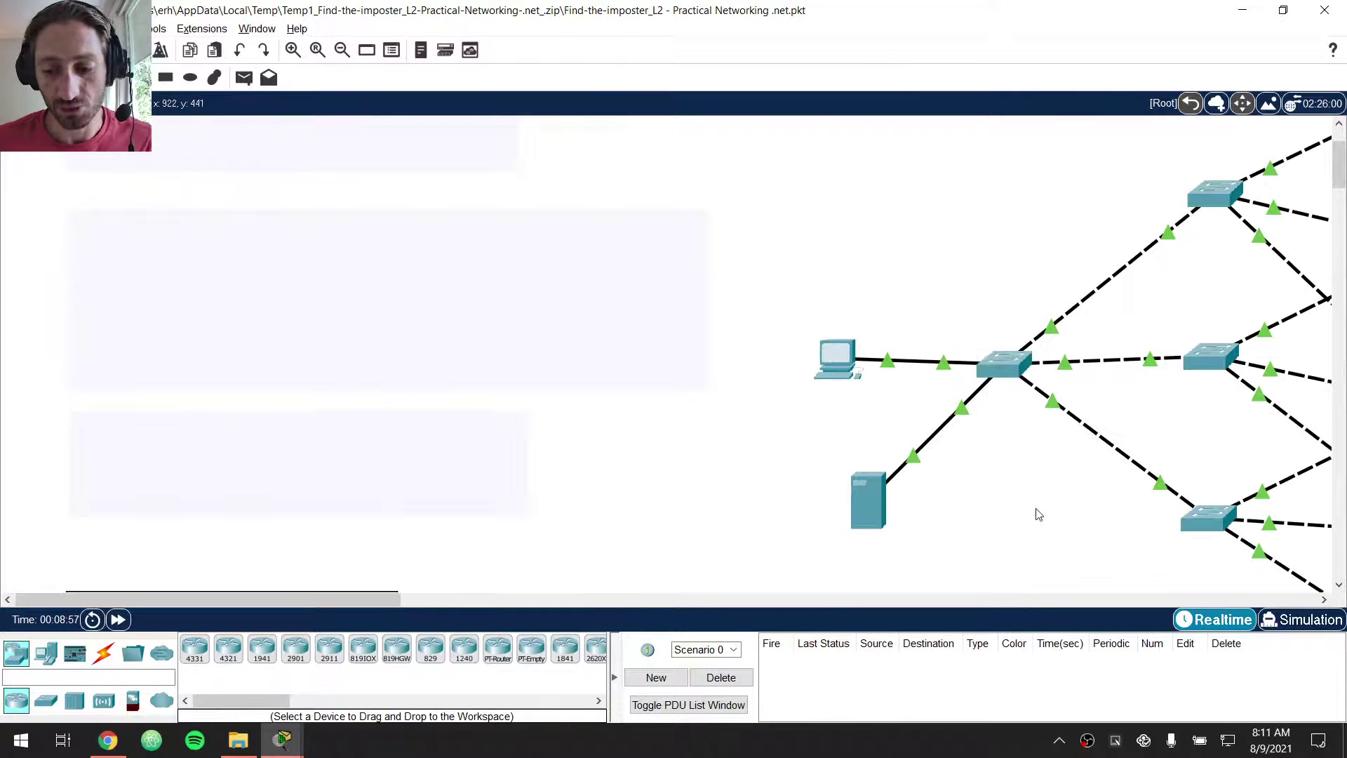
drag(373, 606, 536, 601)
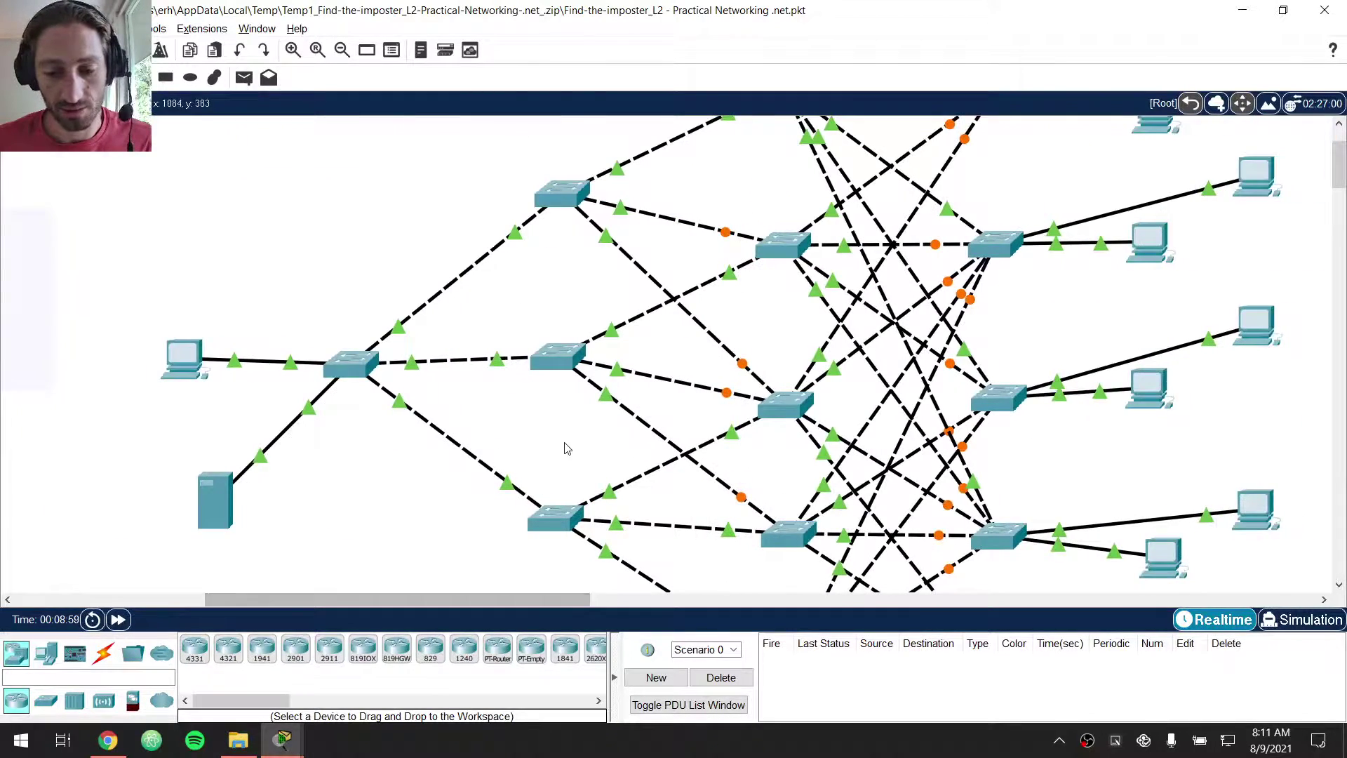
scroll(564, 449, down, 3)
scroll(562, 442, down, 3)
scroll(548, 379, down, 2)
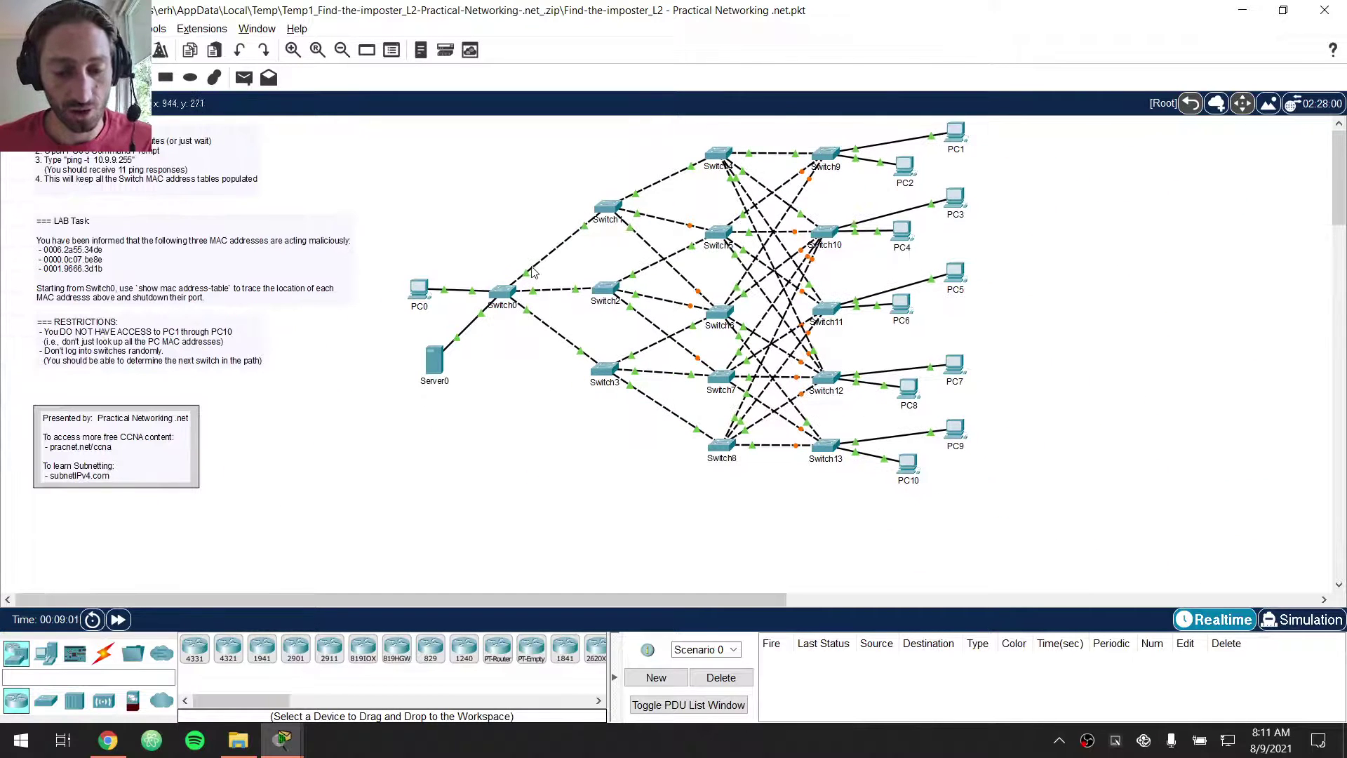
key(ctrl)
key(ctrl)
key(ctrl)
key(ctrl)
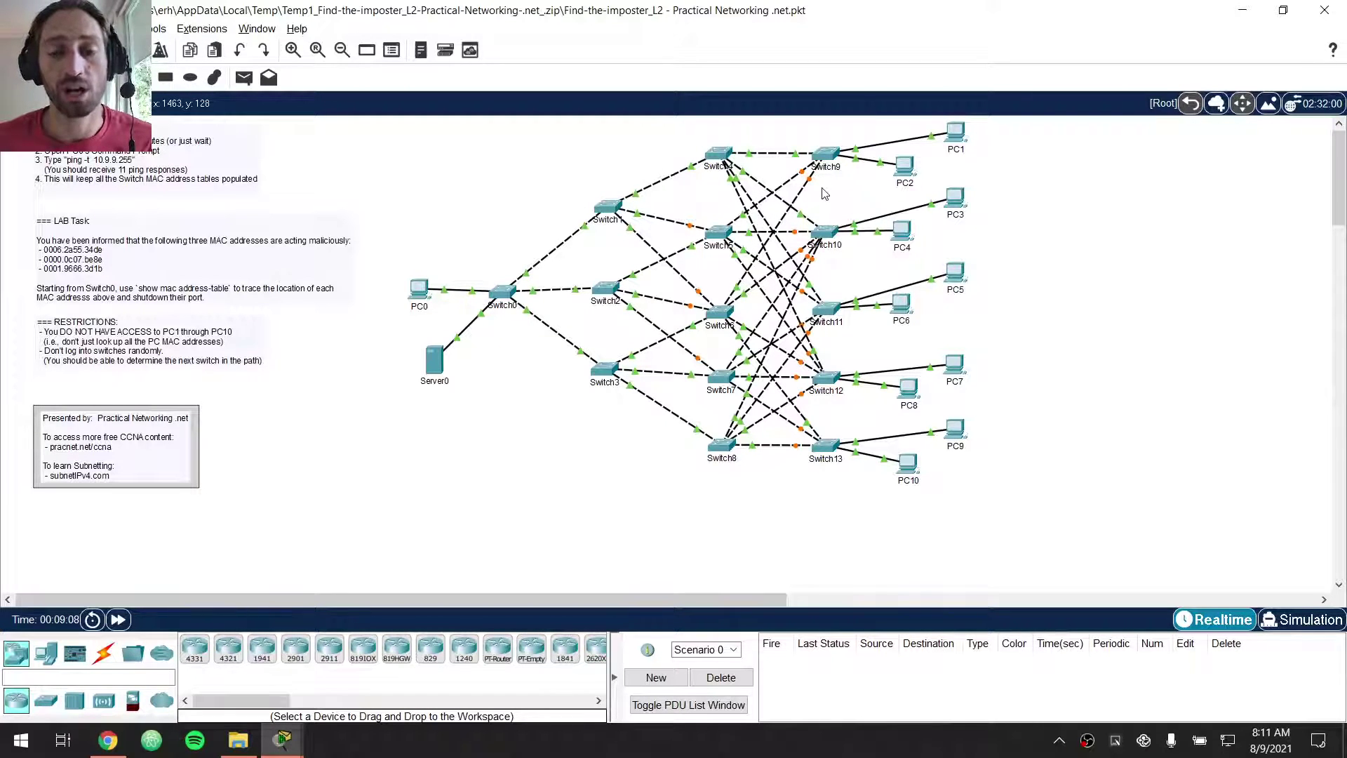
key(ctrl)
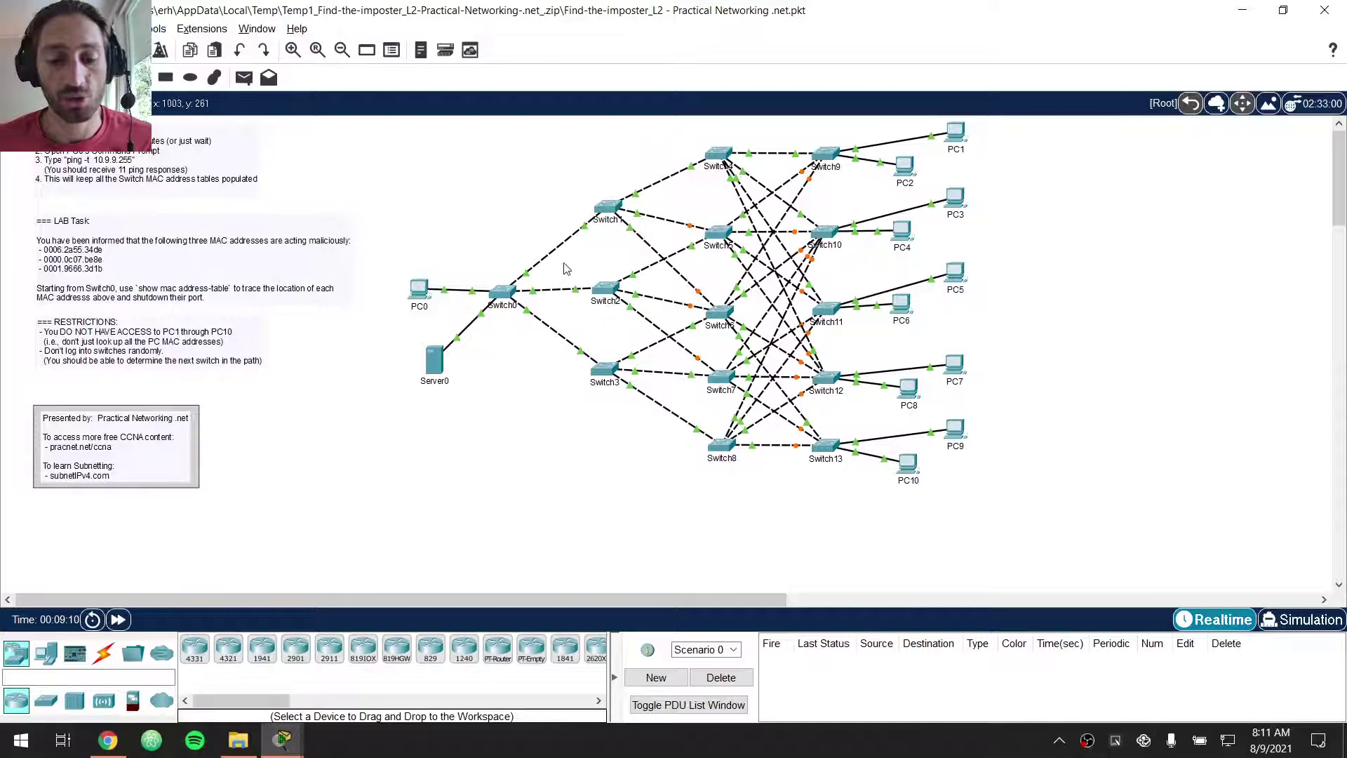
key(ctrl)
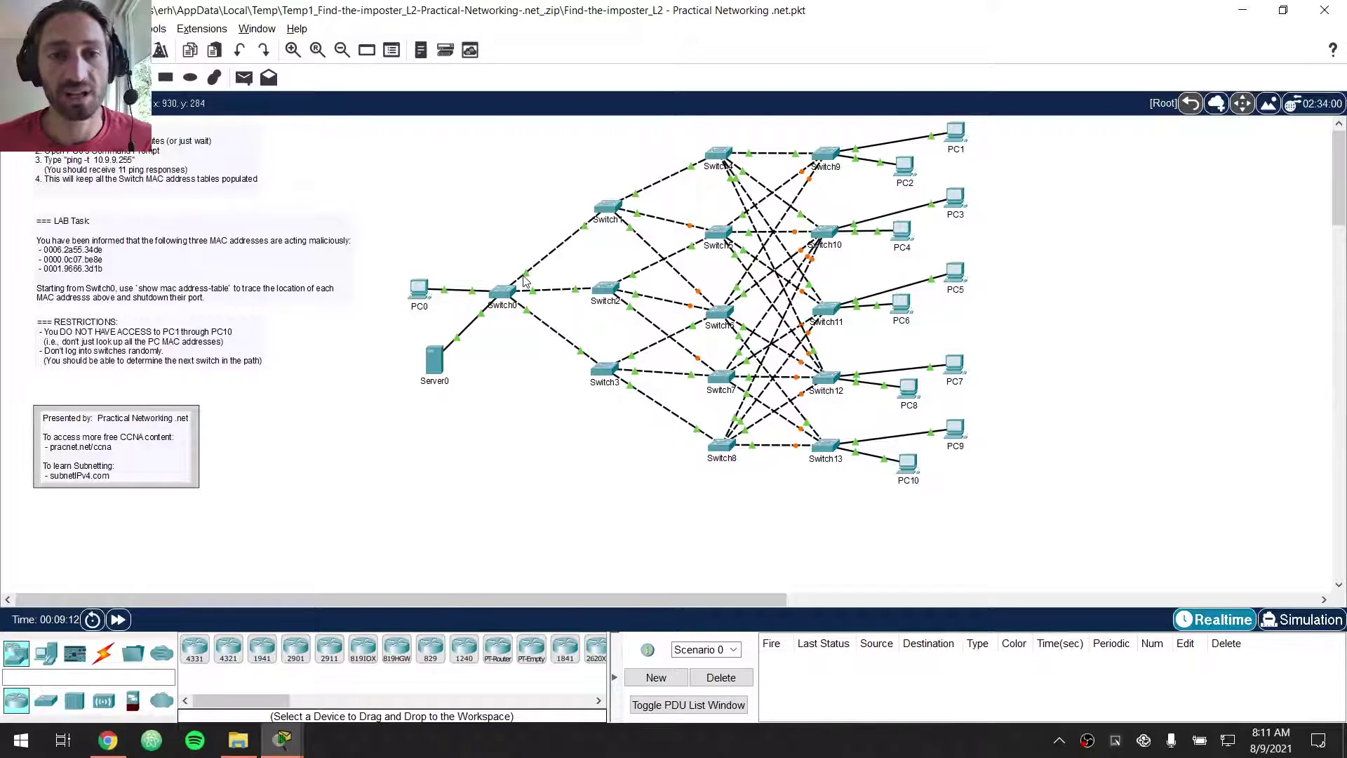
key(ctrl)
key(ctrl)
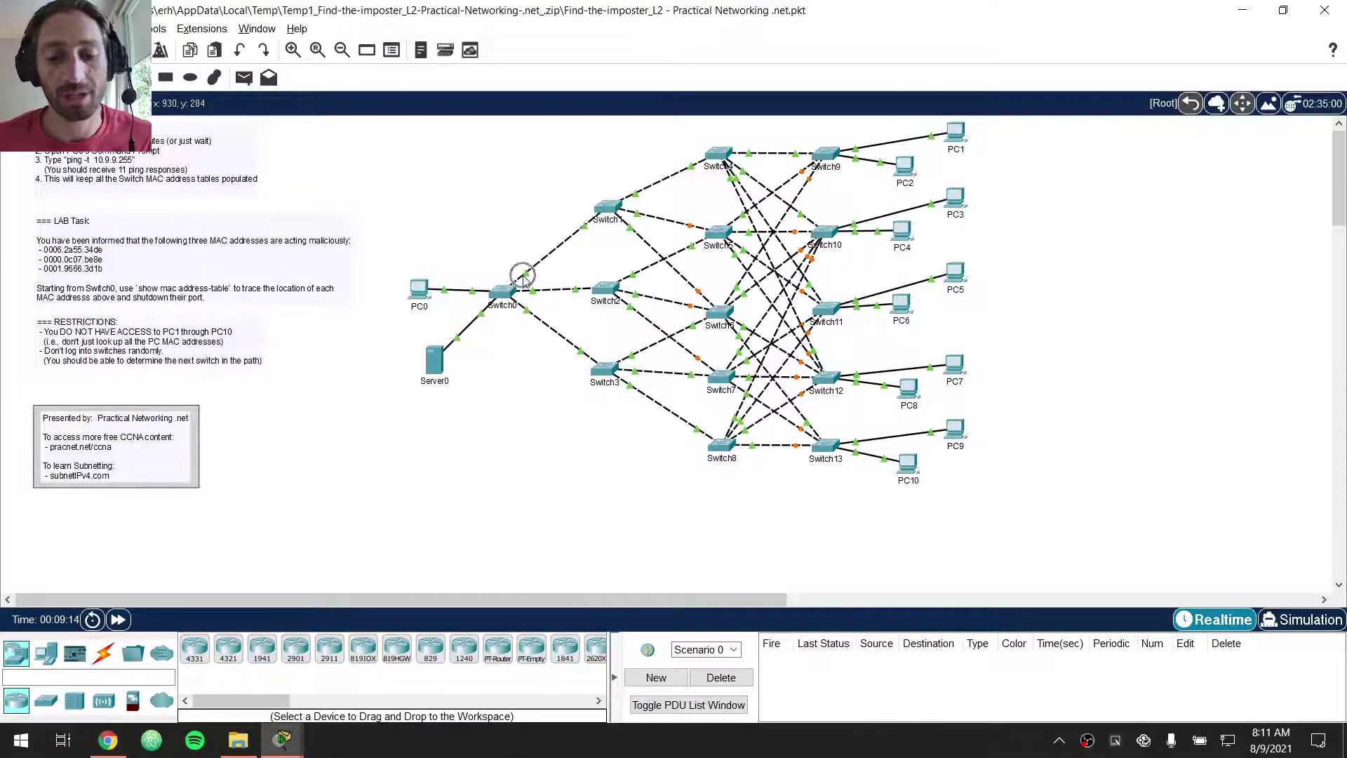
key(ctrl)
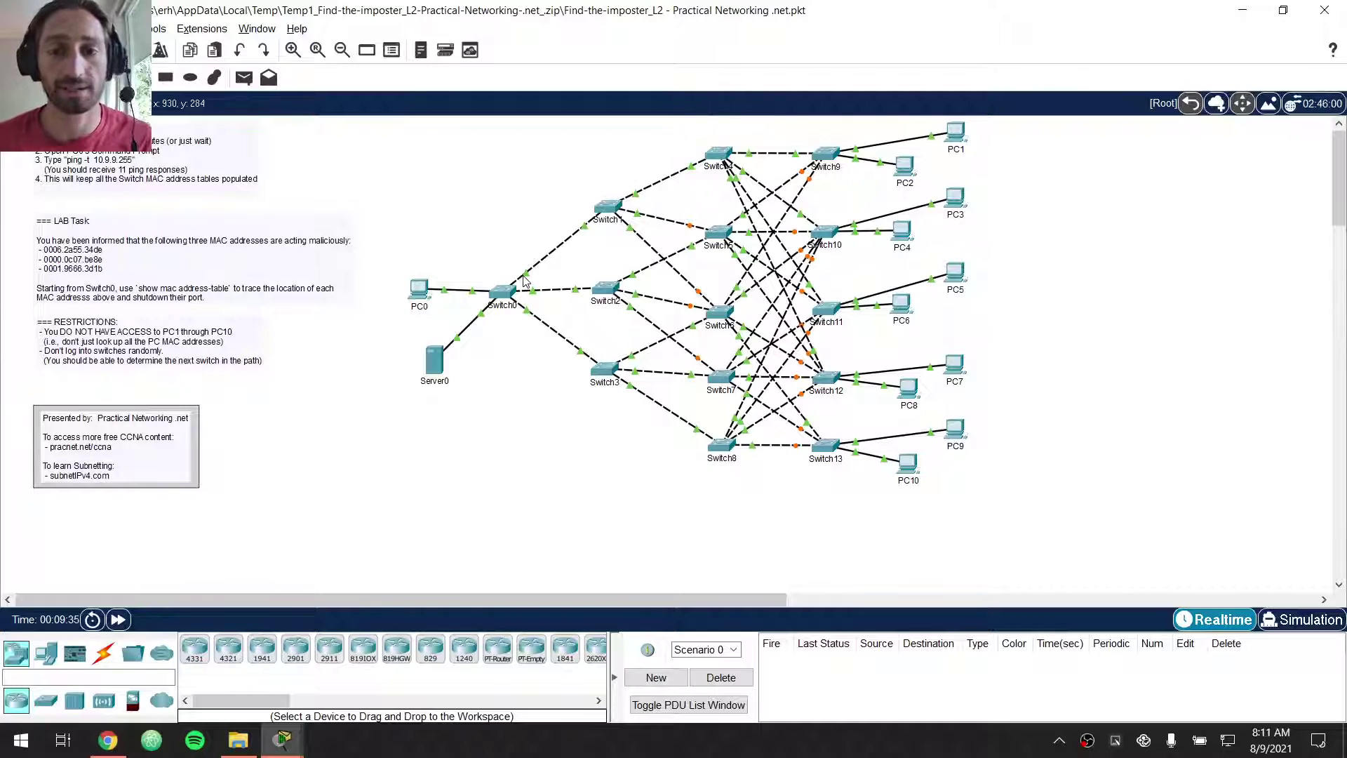
scroll(279, 376, up, 2)
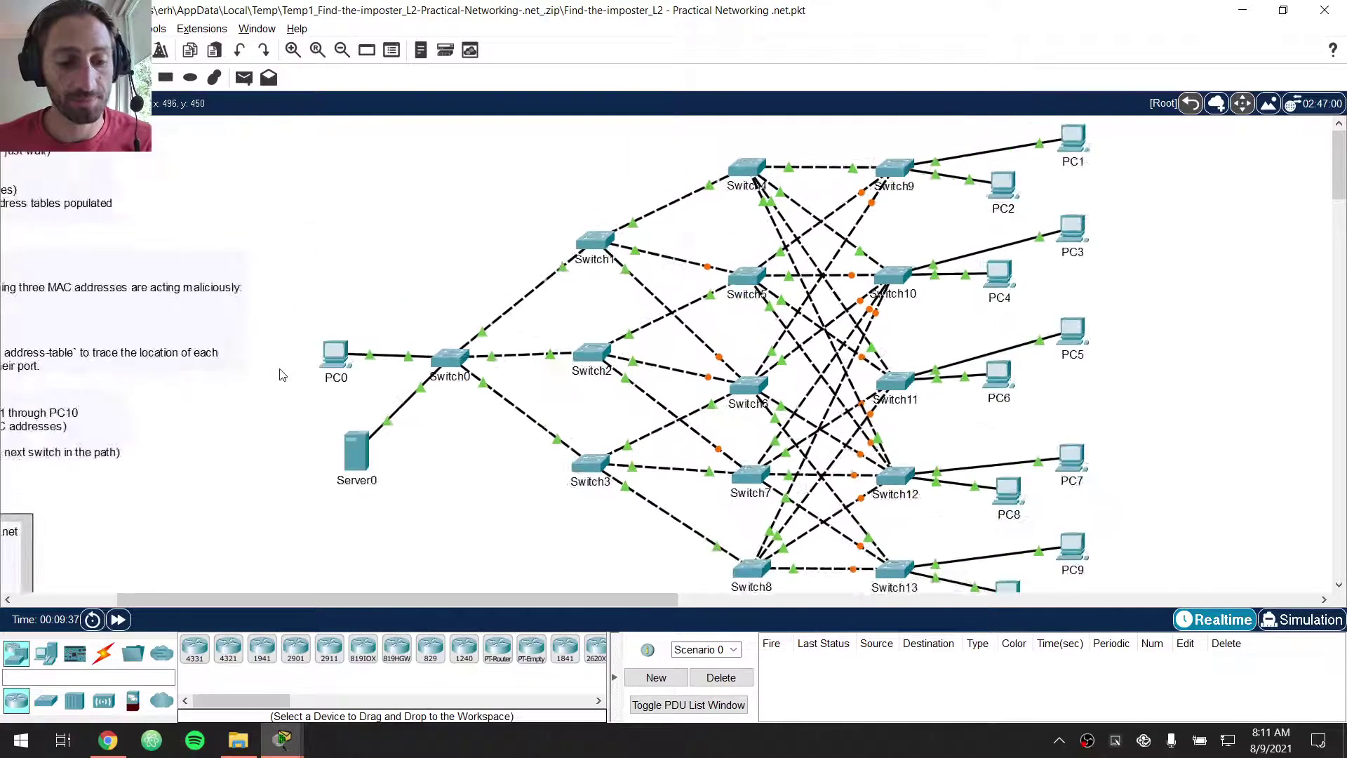
mouse_move(534, 602)
mouse_down()
mouse_move(334, 578)
mouse_move(182, 594)
mouse_up()
scroll(275, 426, up, 1)
scroll(236, 453, up, 1)
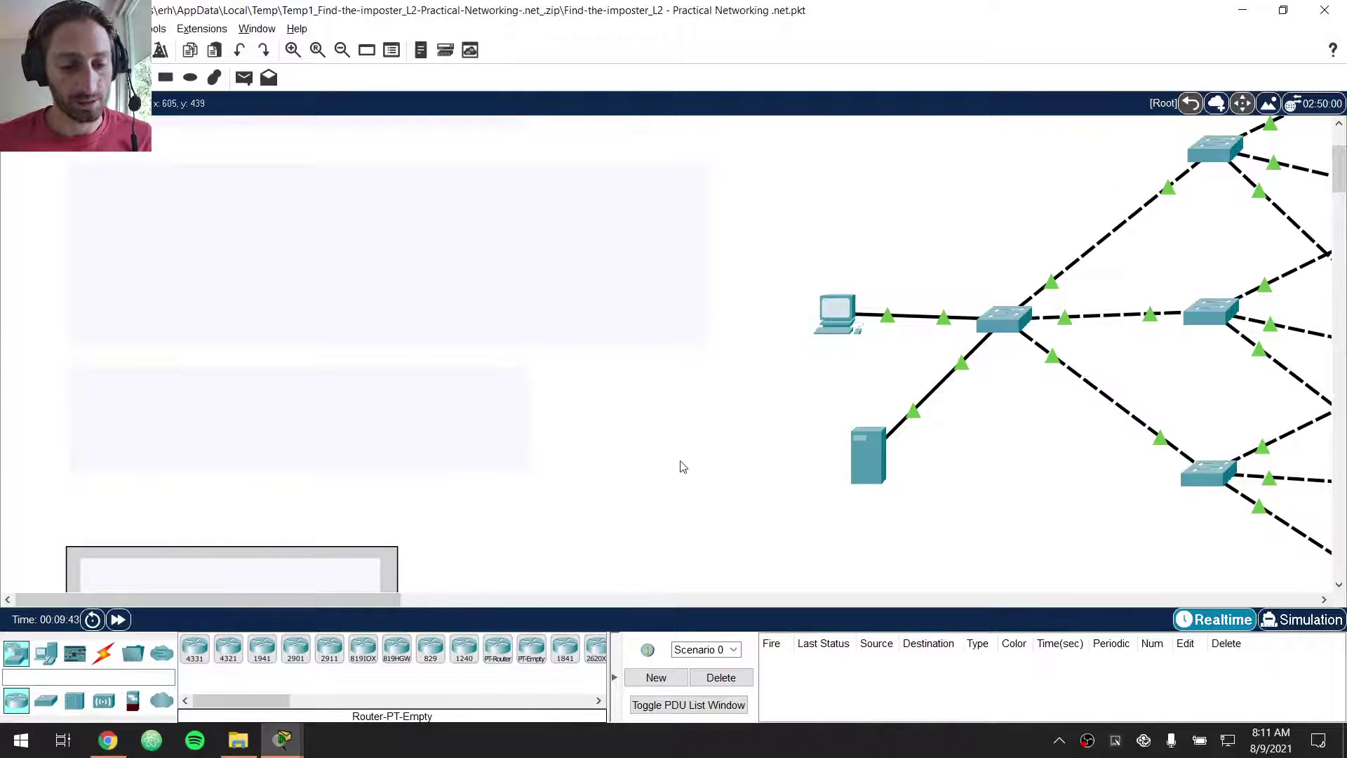
scroll(663, 464, down, 1)
scroll(652, 460, down, 1)
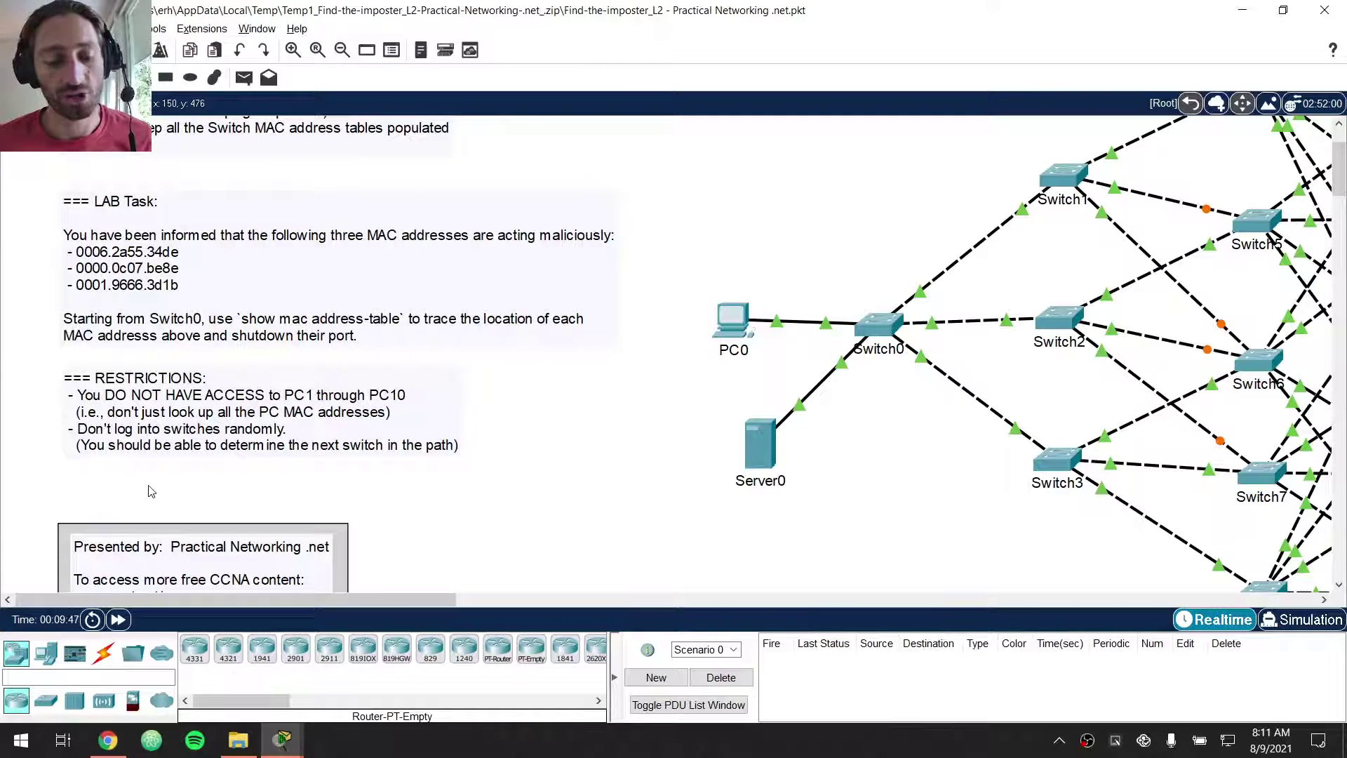
scroll(179, 473, up, 1)
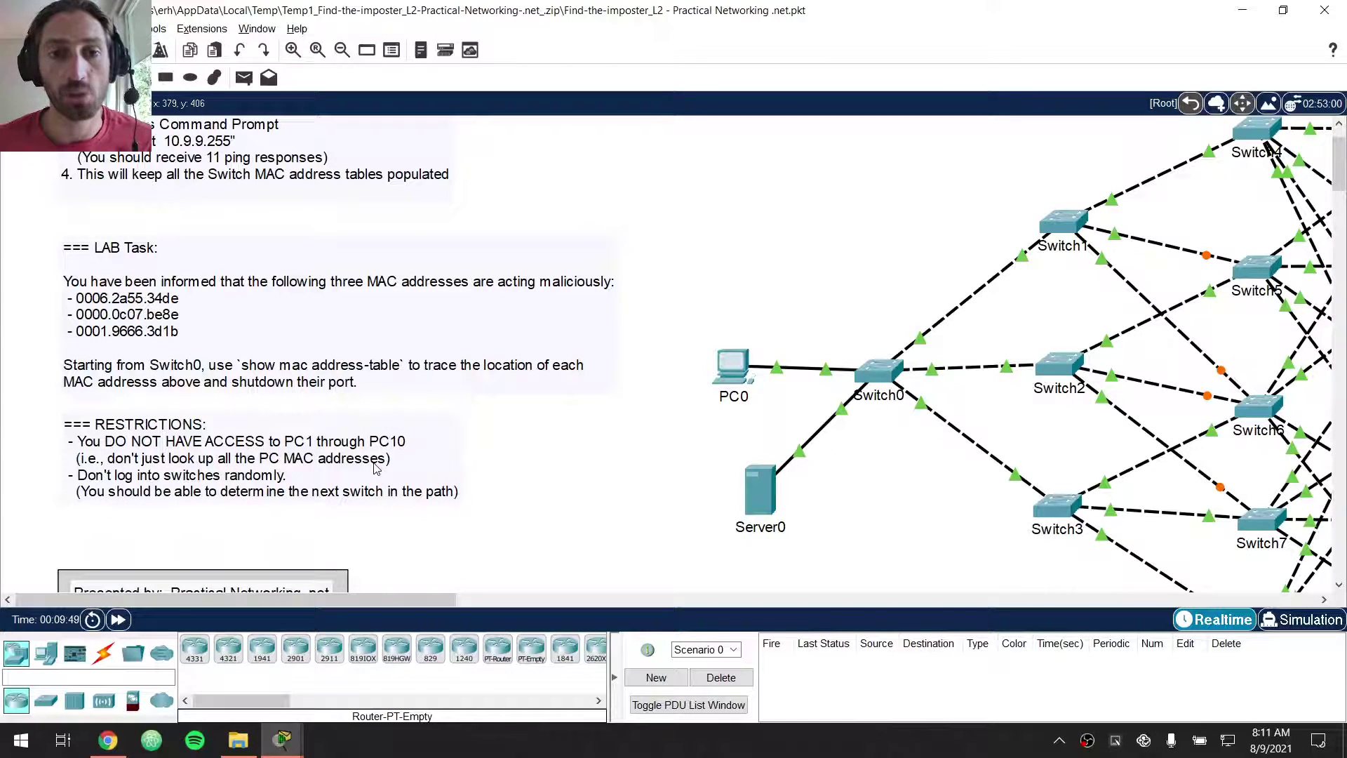
drag(301, 596, 687, 596)
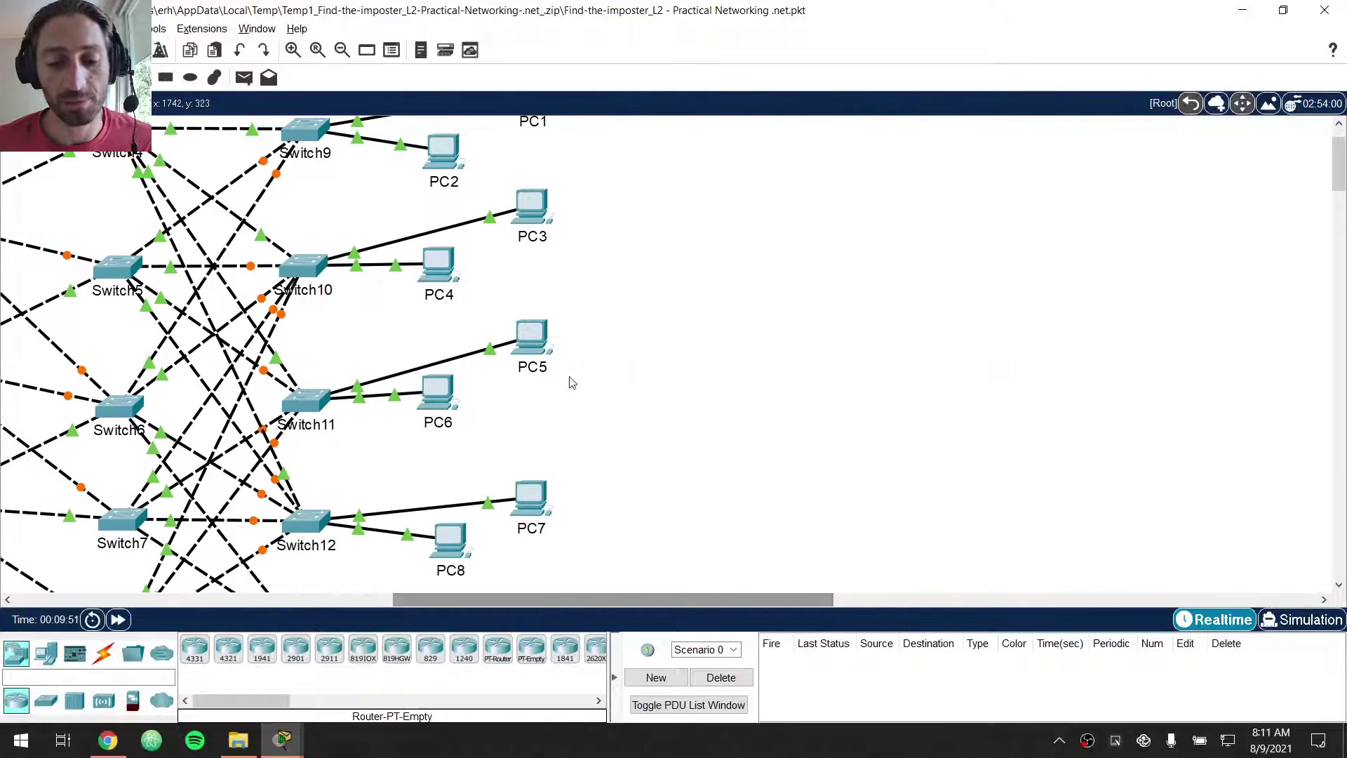
- Open PC5's device window to look it over, then close it
click(540, 342)
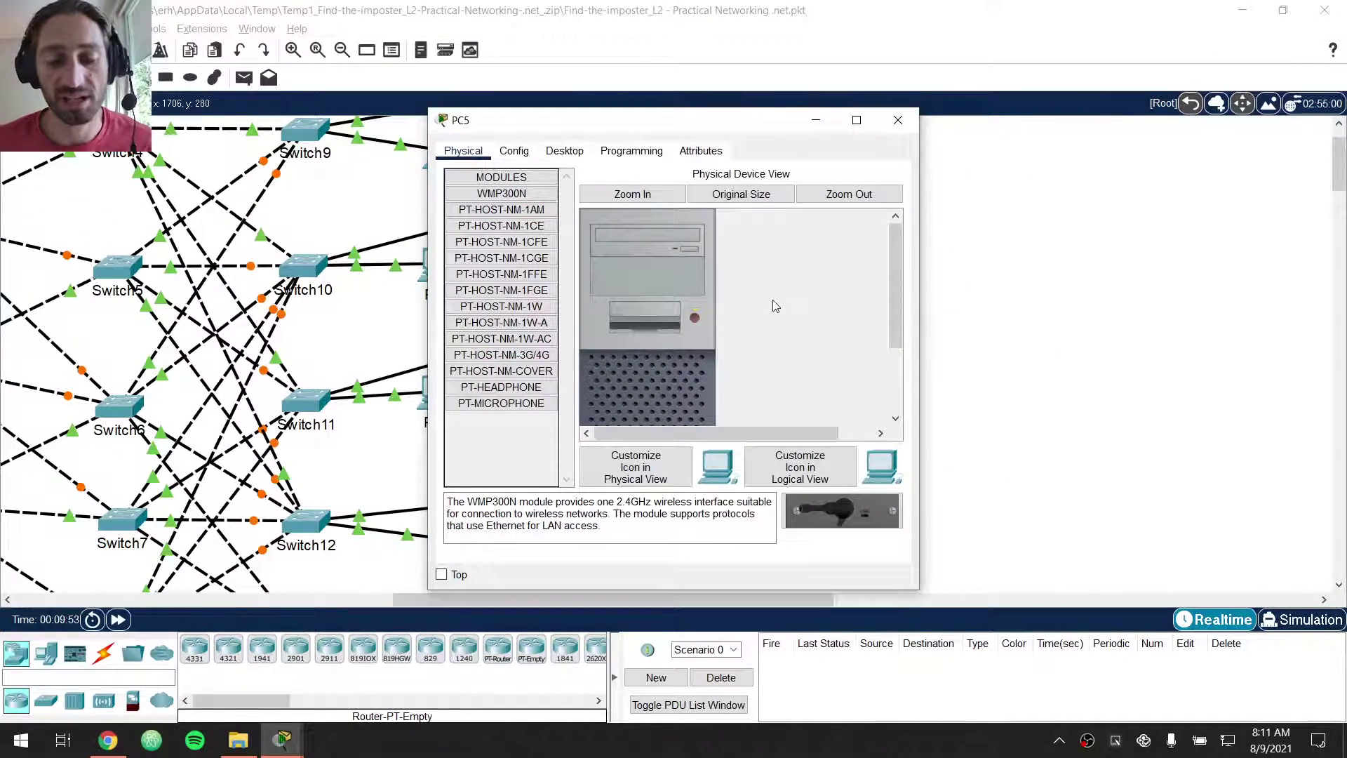
click(898, 120)
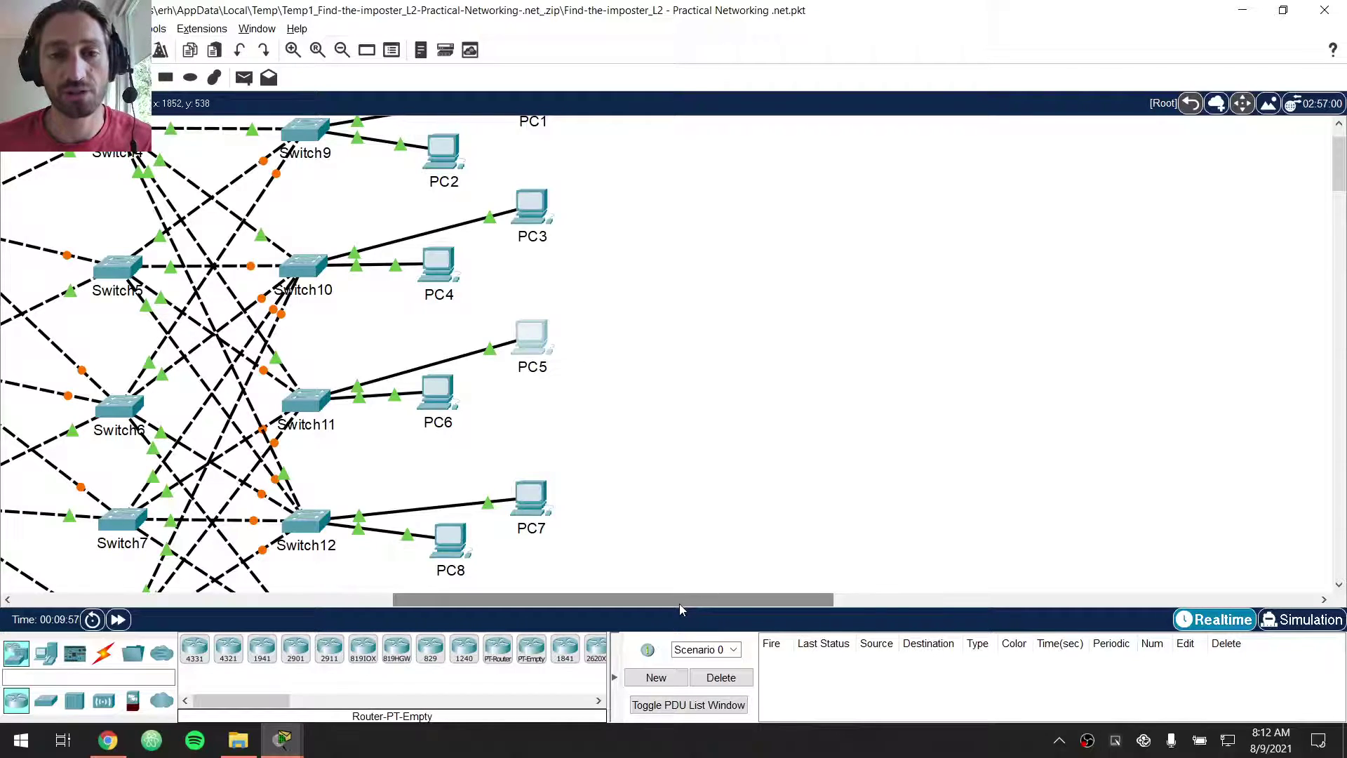
drag(679, 604, 301, 602)
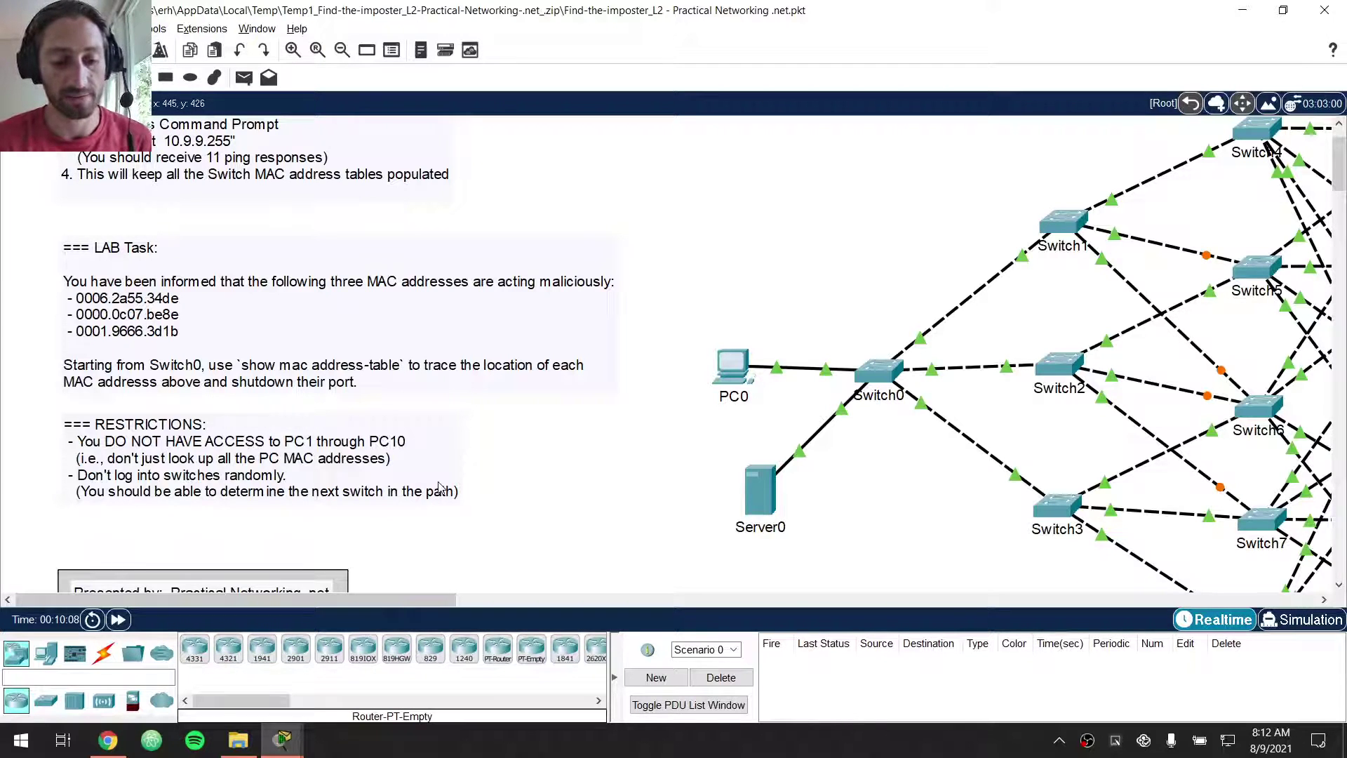
- Reframe the workspace so Switch0 through PC10 fit beside the lab notes
click(194, 503)
click(194, 503)
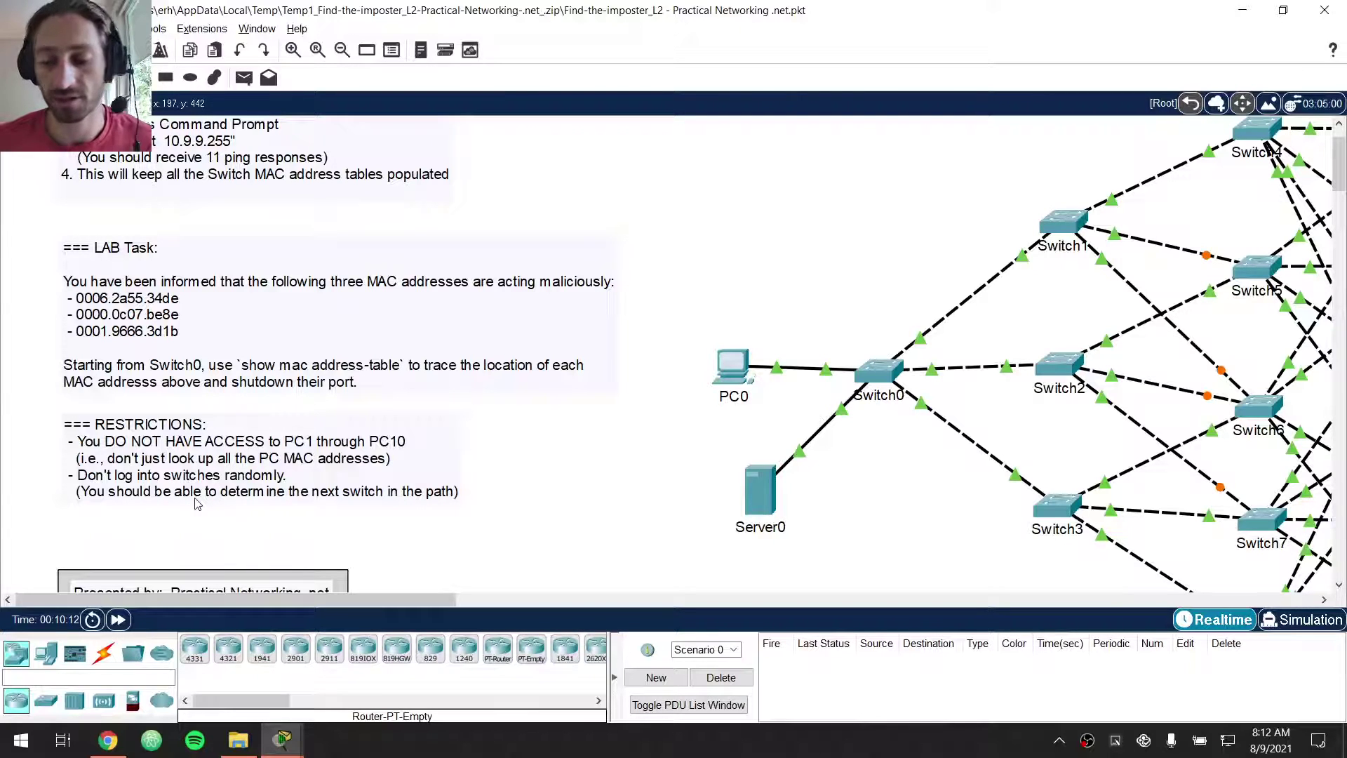
drag(333, 601, 541, 601)
scroll(679, 383, down, 2)
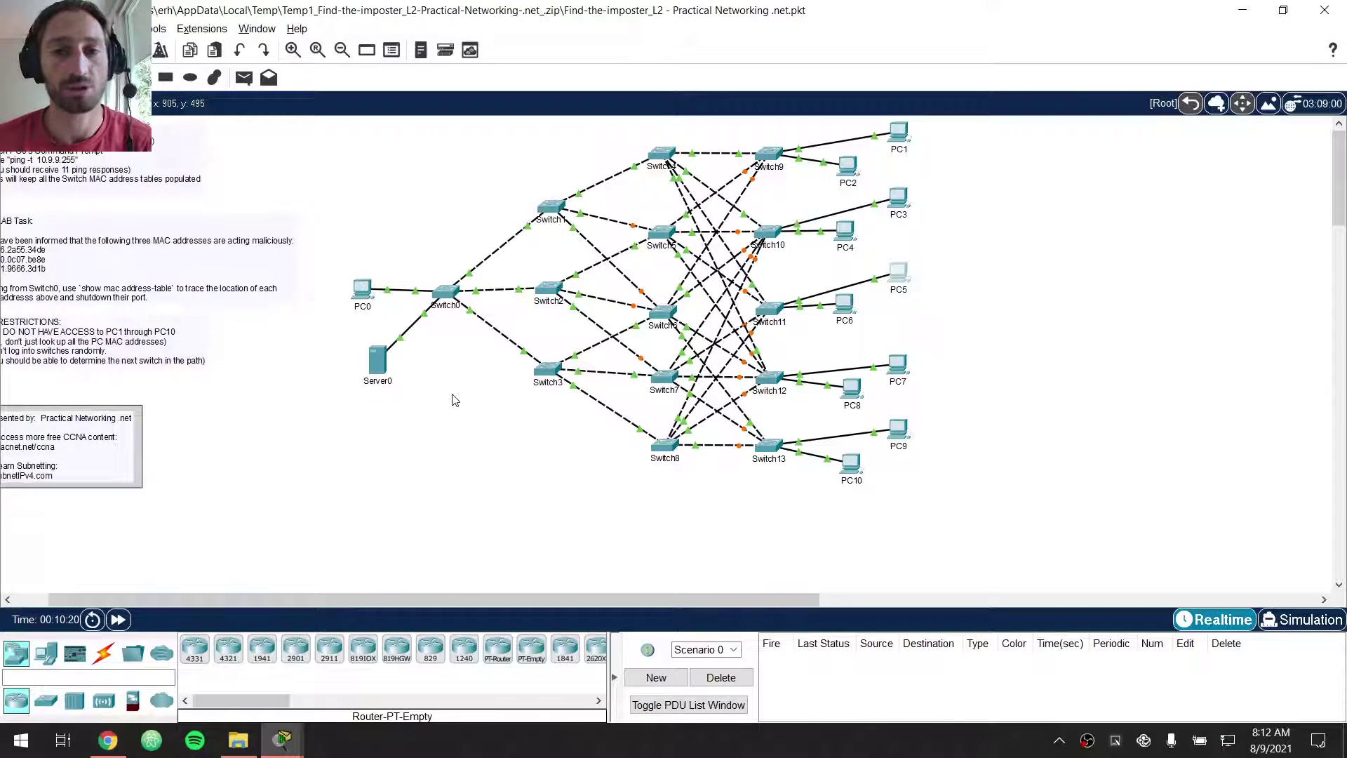
key(ctrl)
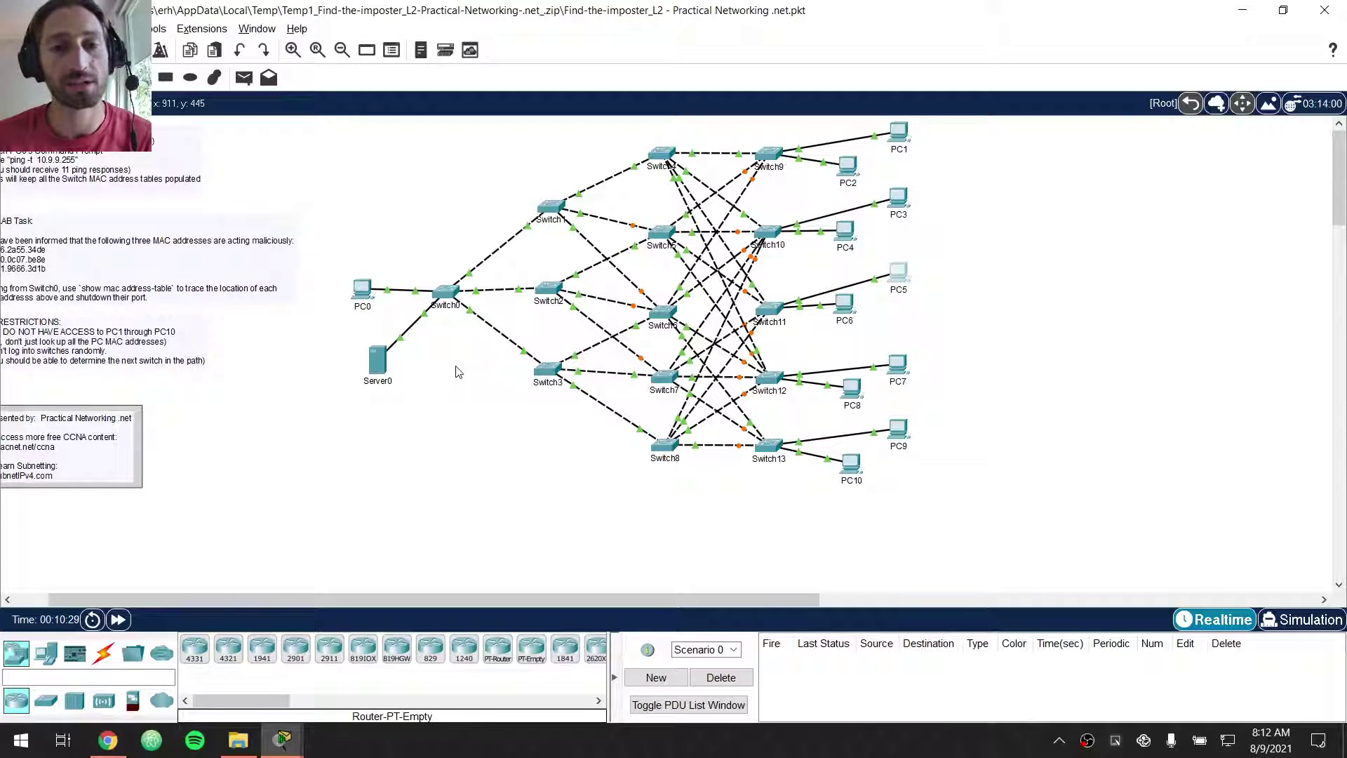
scroll(294, 427, up, 1)
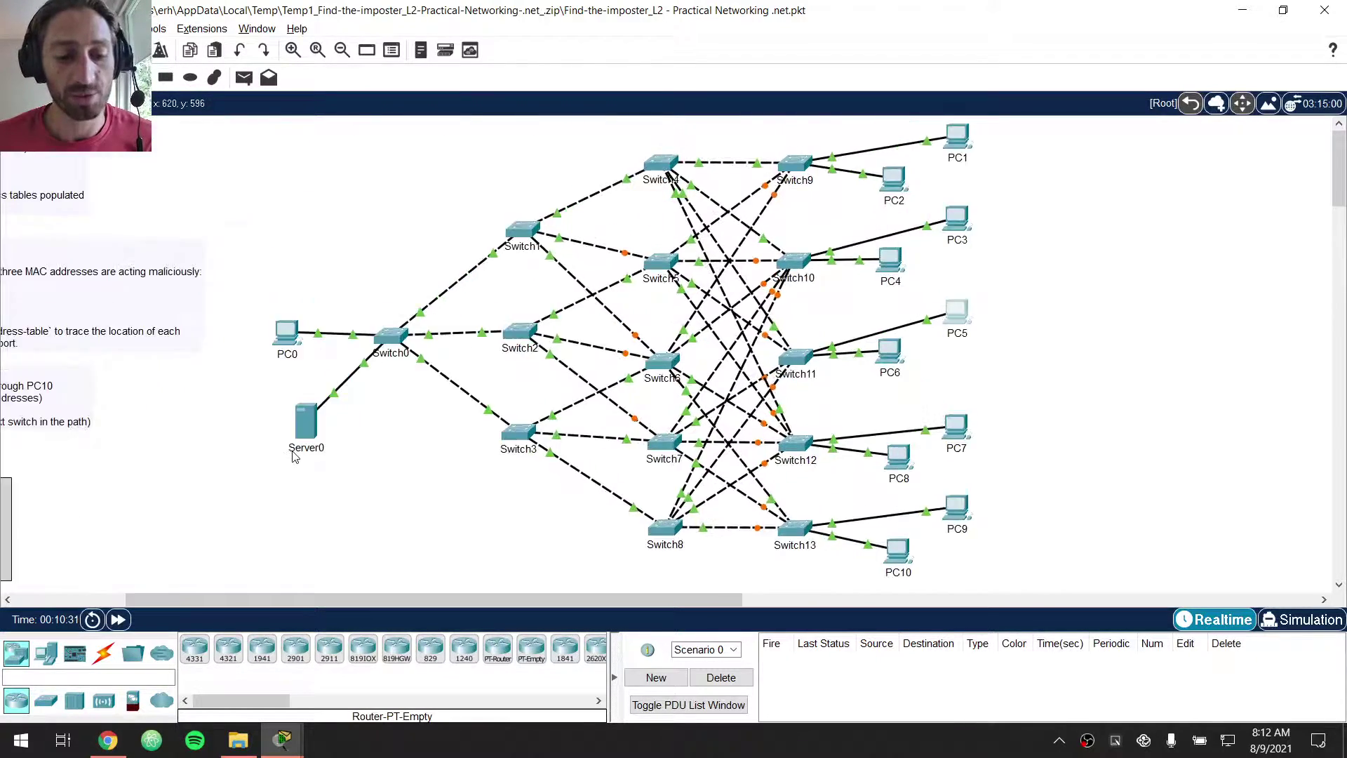
drag(298, 602, 169, 601)
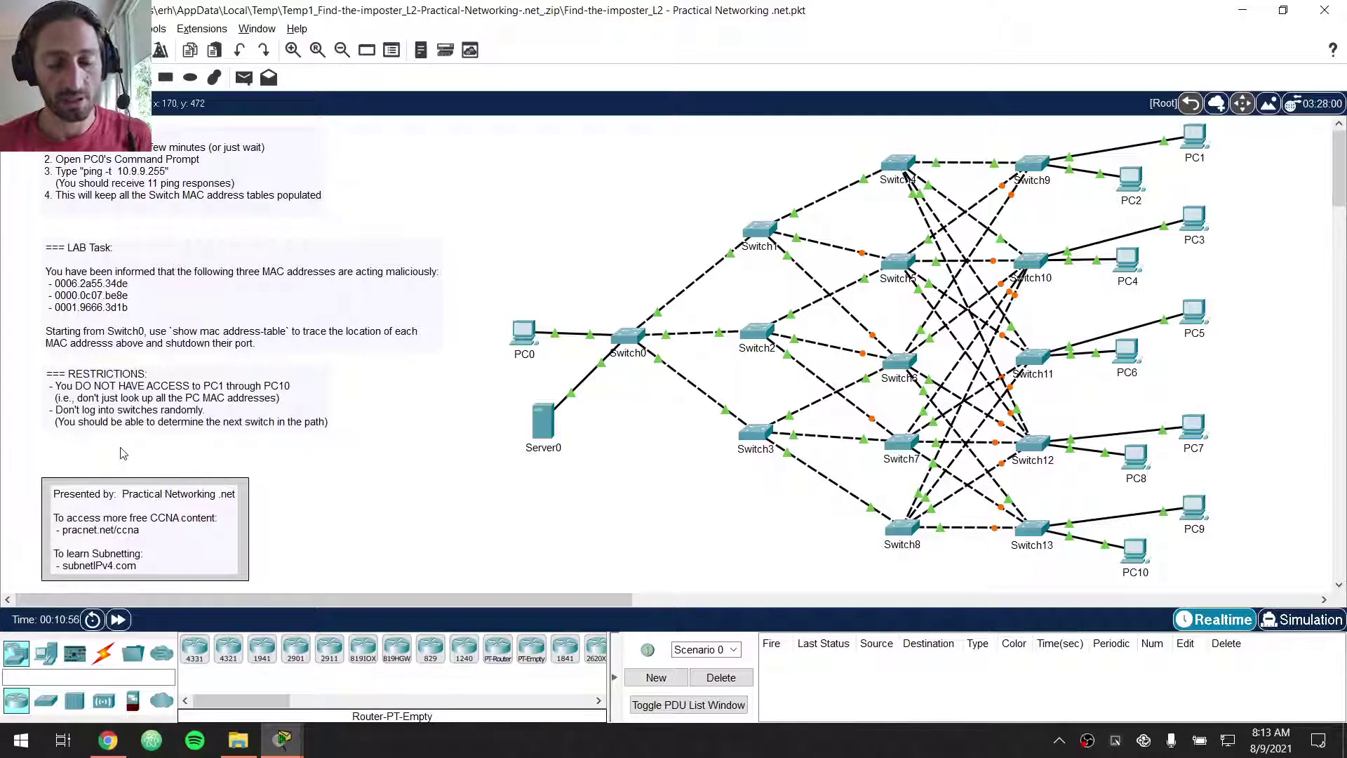
key(alt+Tab)
key(alt+Tab)
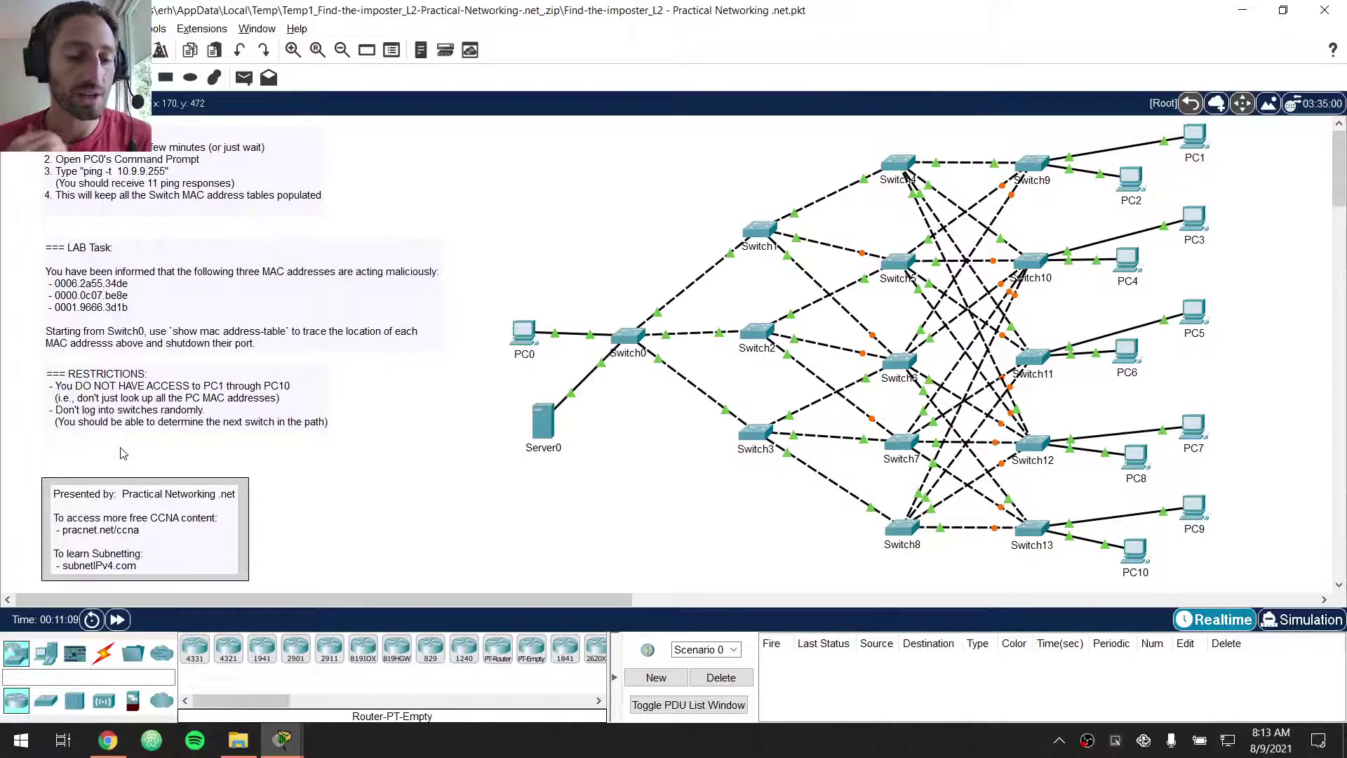
key(alt+Tab)
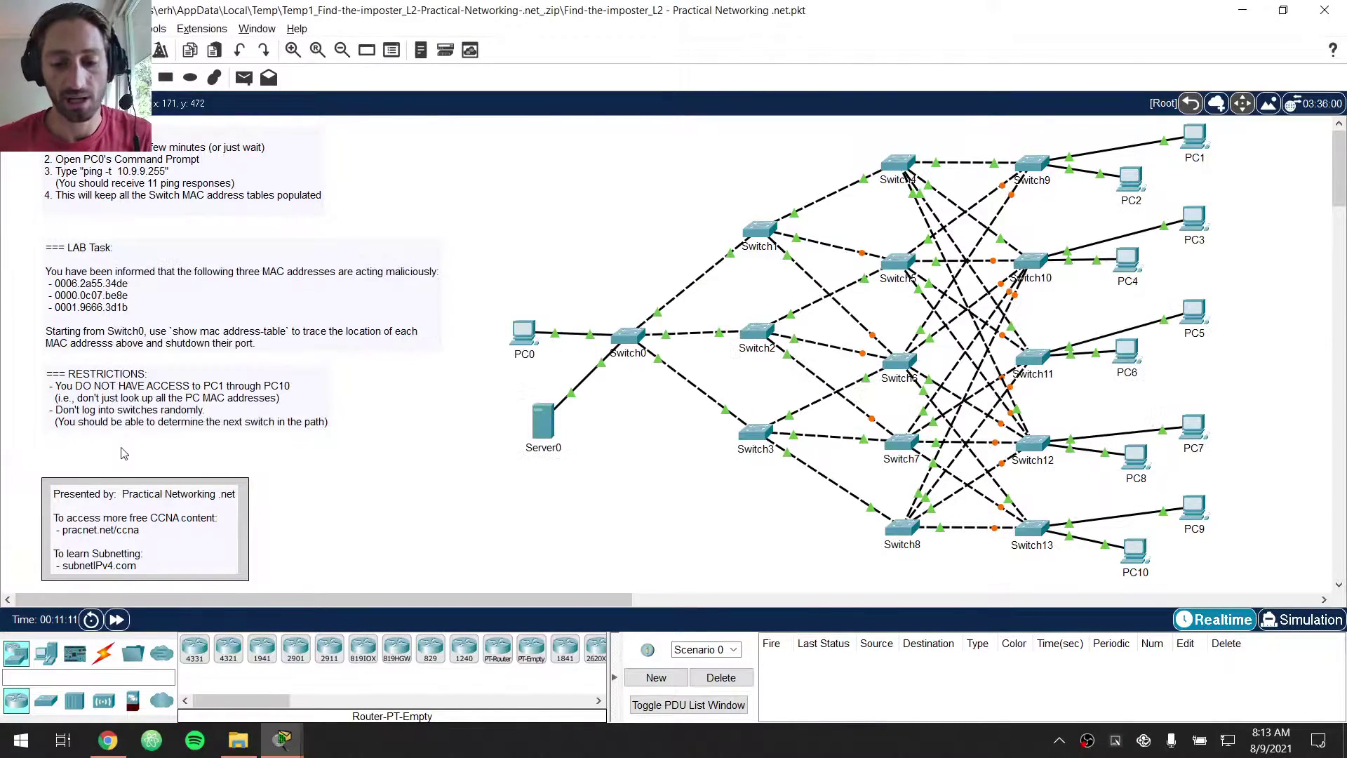